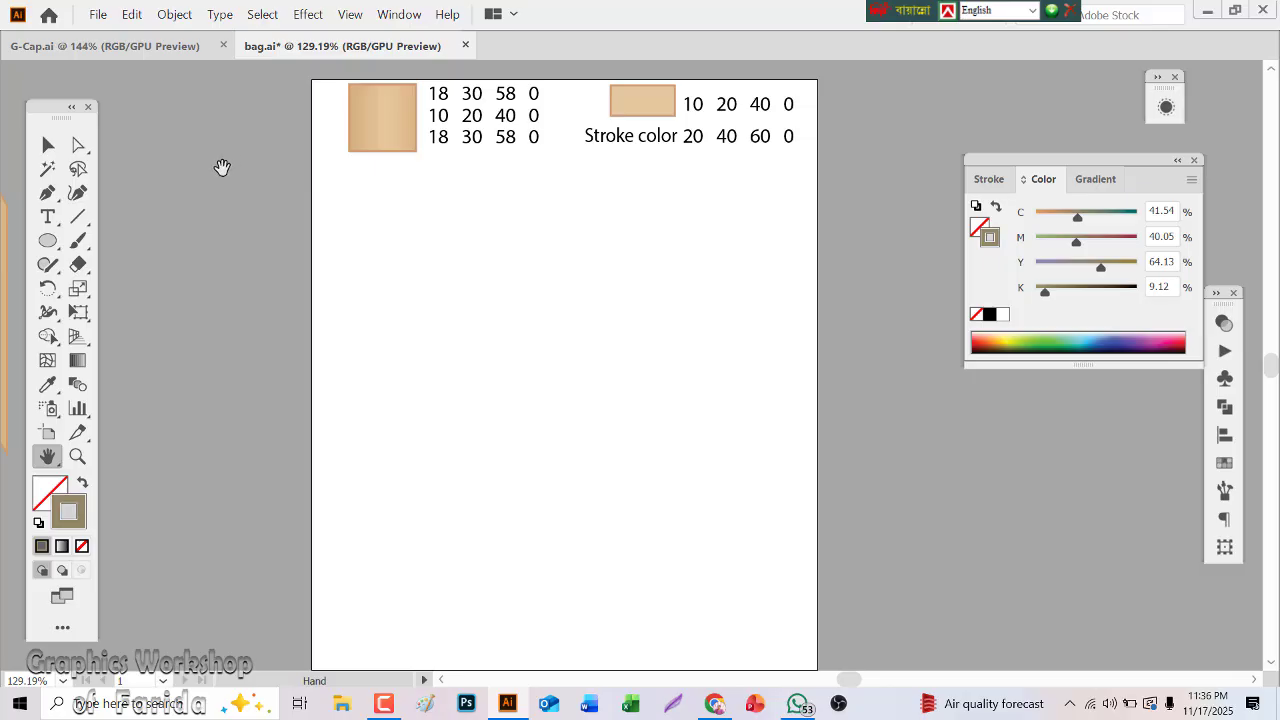
Show the document grid over the artboard
{"action": "left_click", "coordinate": [75, 457]}
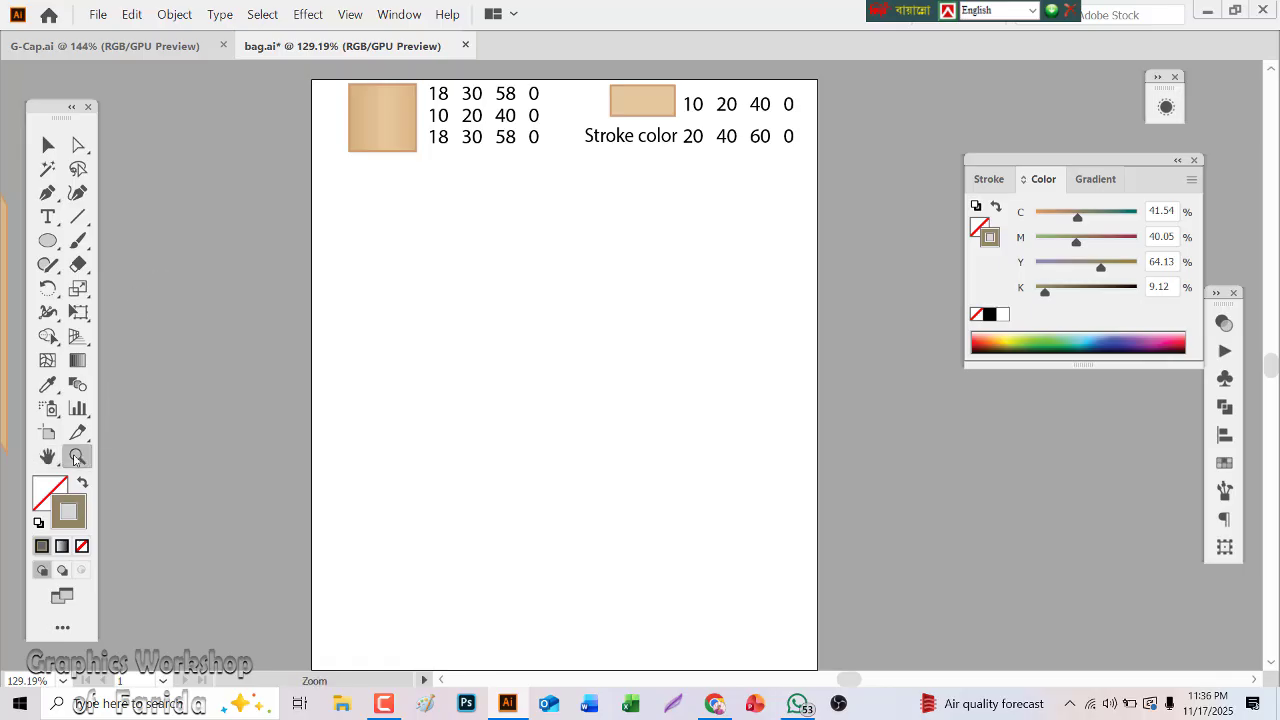
{"action": "left_click", "coordinate": [536, 136]}
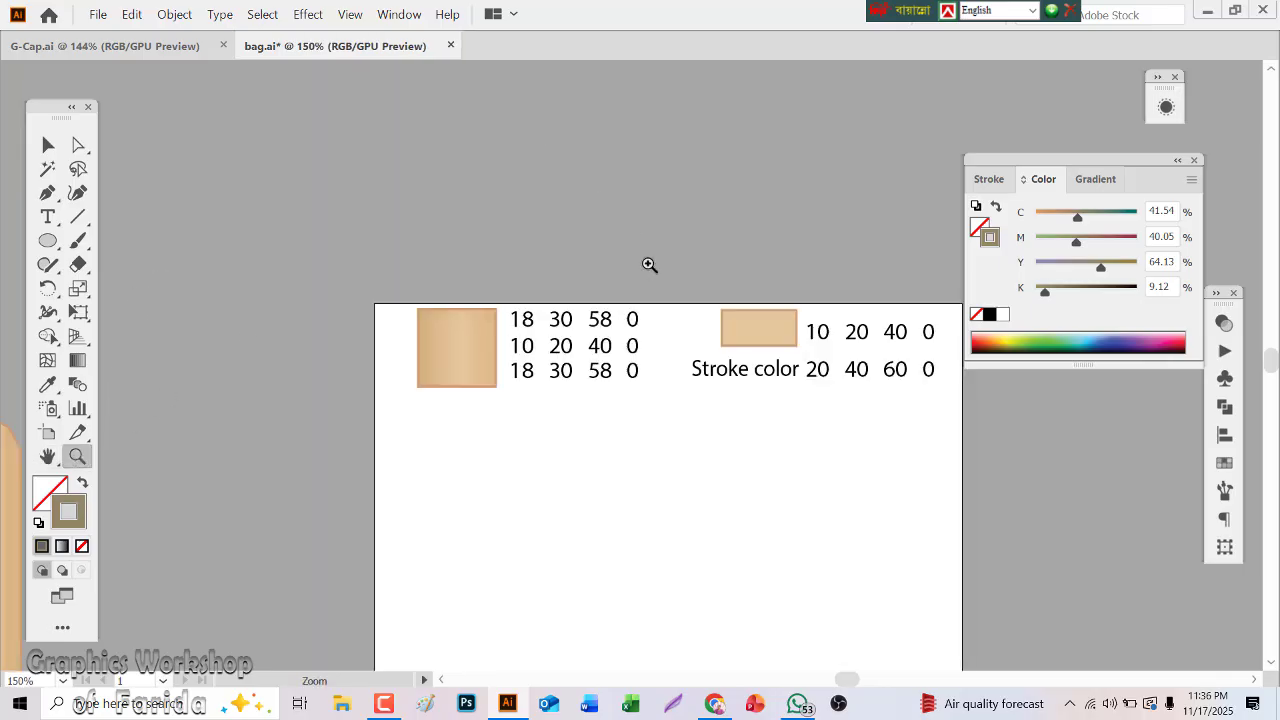
{"action": "left_click", "coordinate": [758, 380]}
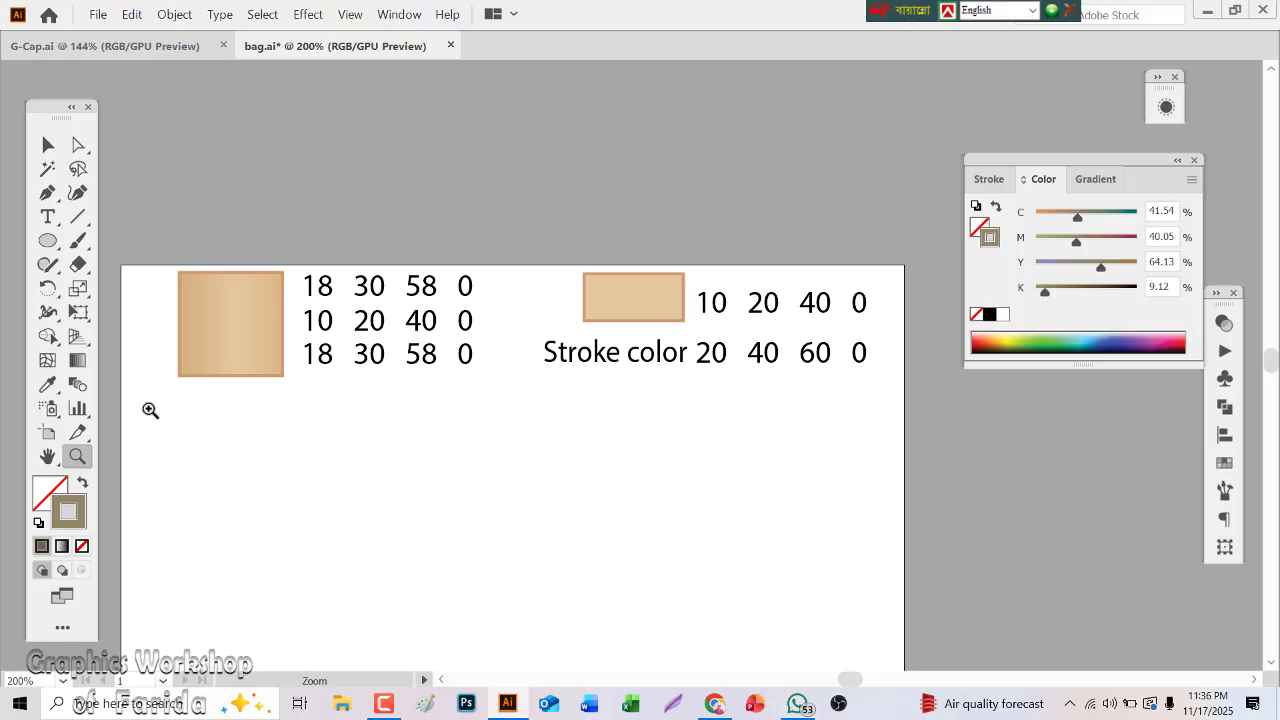
{"action": "double_click", "coordinate": [48, 458]}
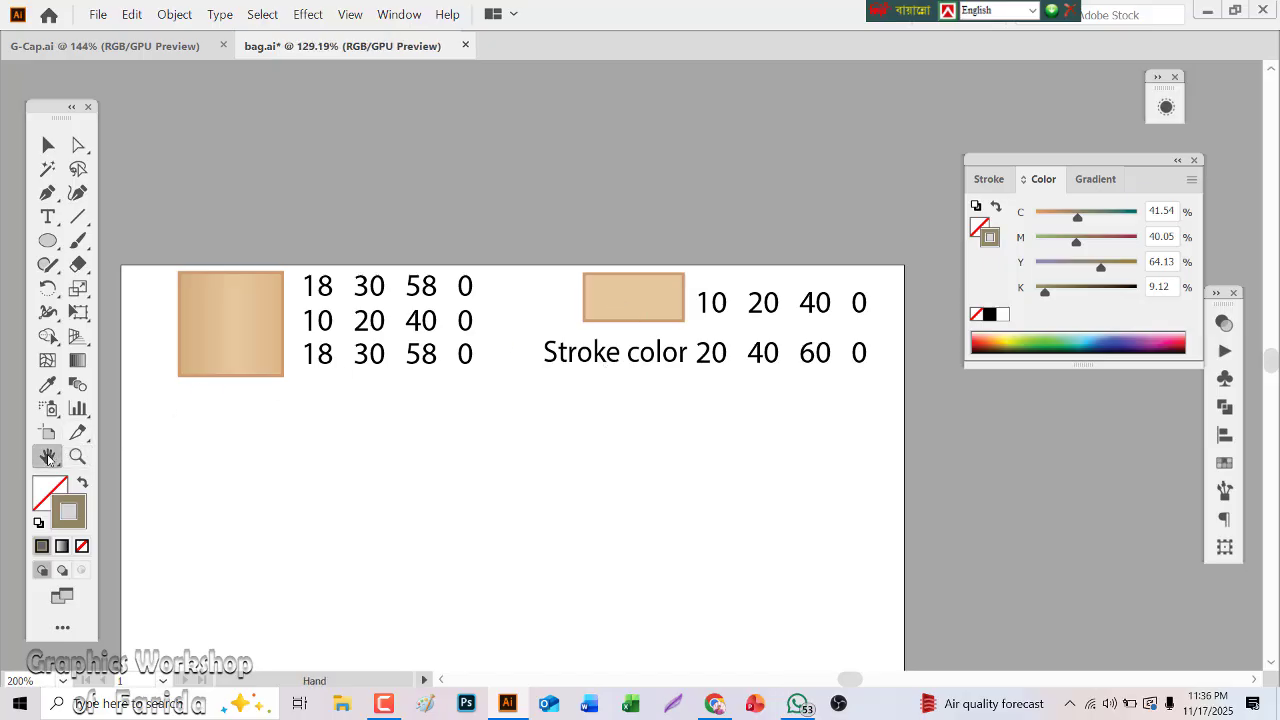
{"action": "left_click_drag", "start_coordinate": [543, 366], "coordinate": [467, 366]}
{"action": "left_click", "coordinate": [351, 14]}
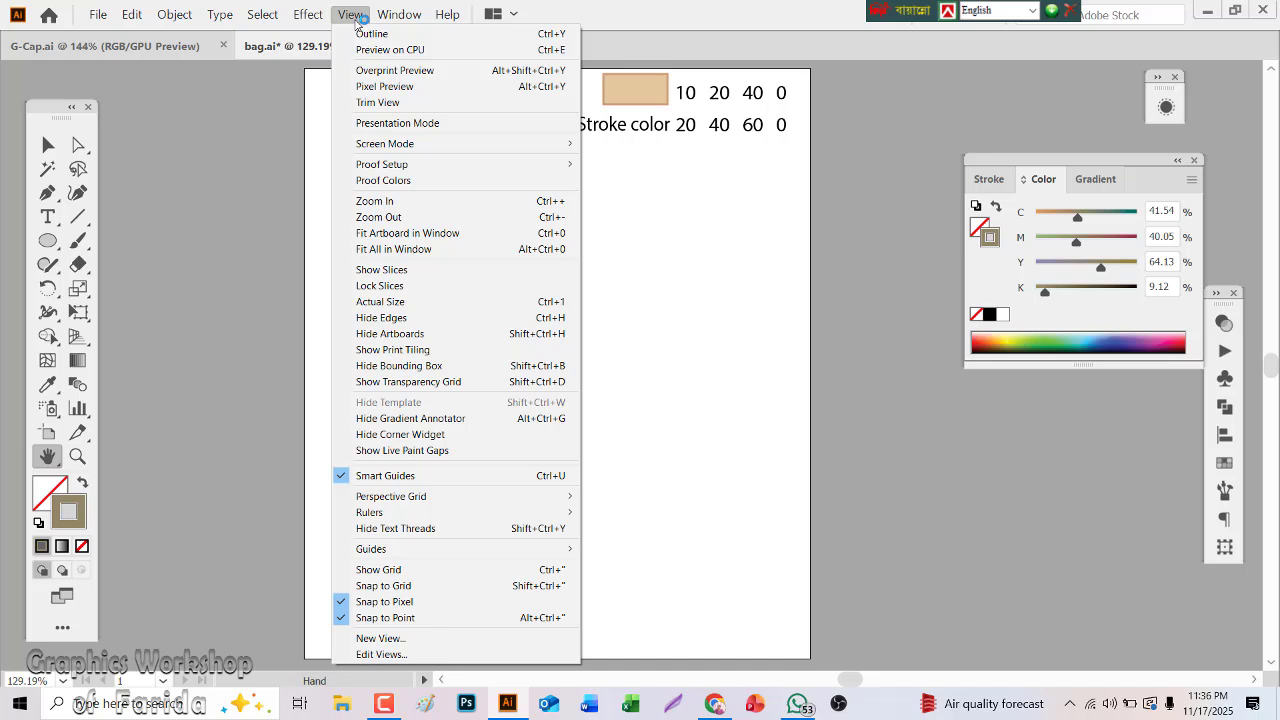
{"action": "left_click", "coordinate": [427, 570]}
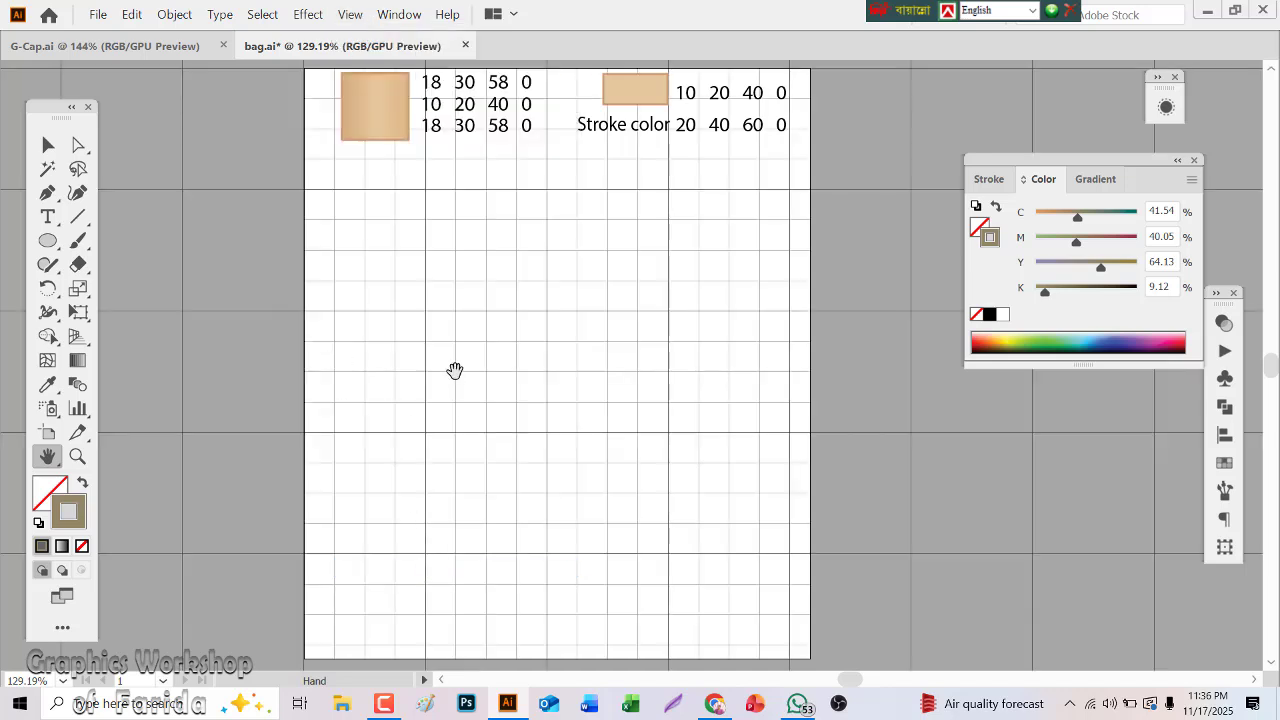
Draw a rectangle about 7 by 9 grid squares mid-artboard and copy the gradient swatch's fill and stroke onto it
{"action": "key", "text": "m"}
{"action": "left_click", "coordinate": [358, 282]}
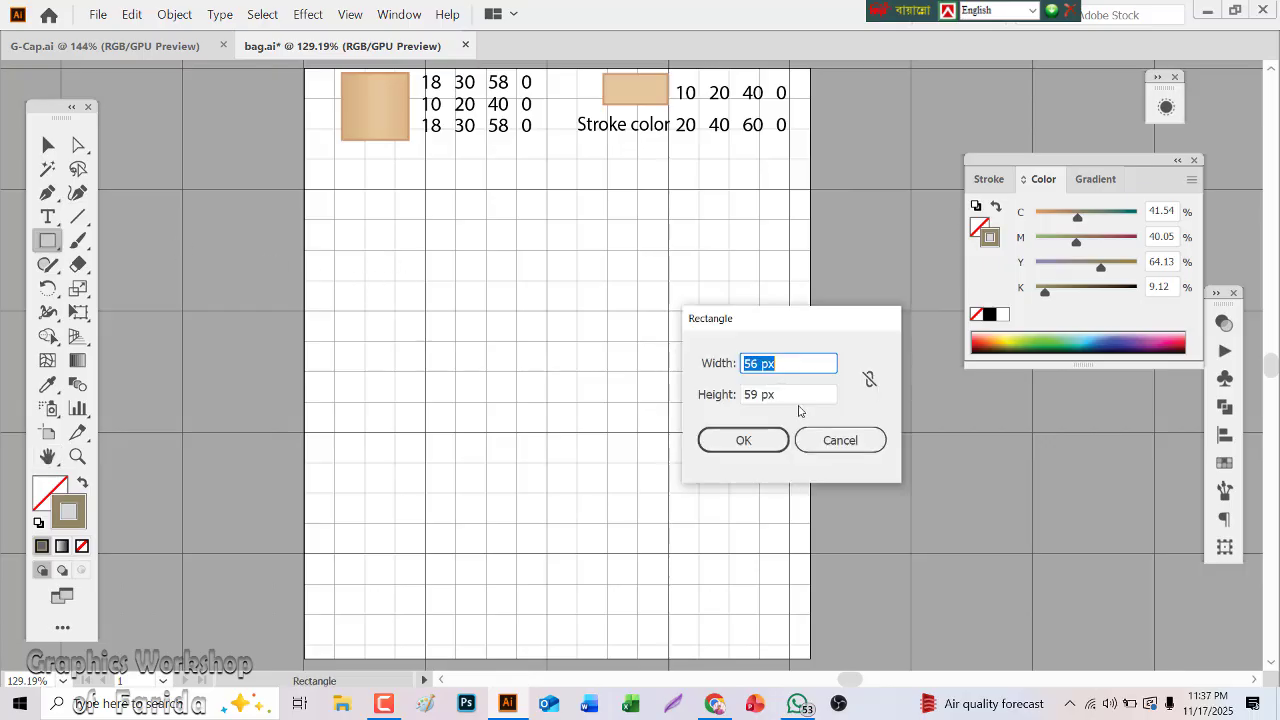
{"action": "left_click", "coordinate": [840, 441]}
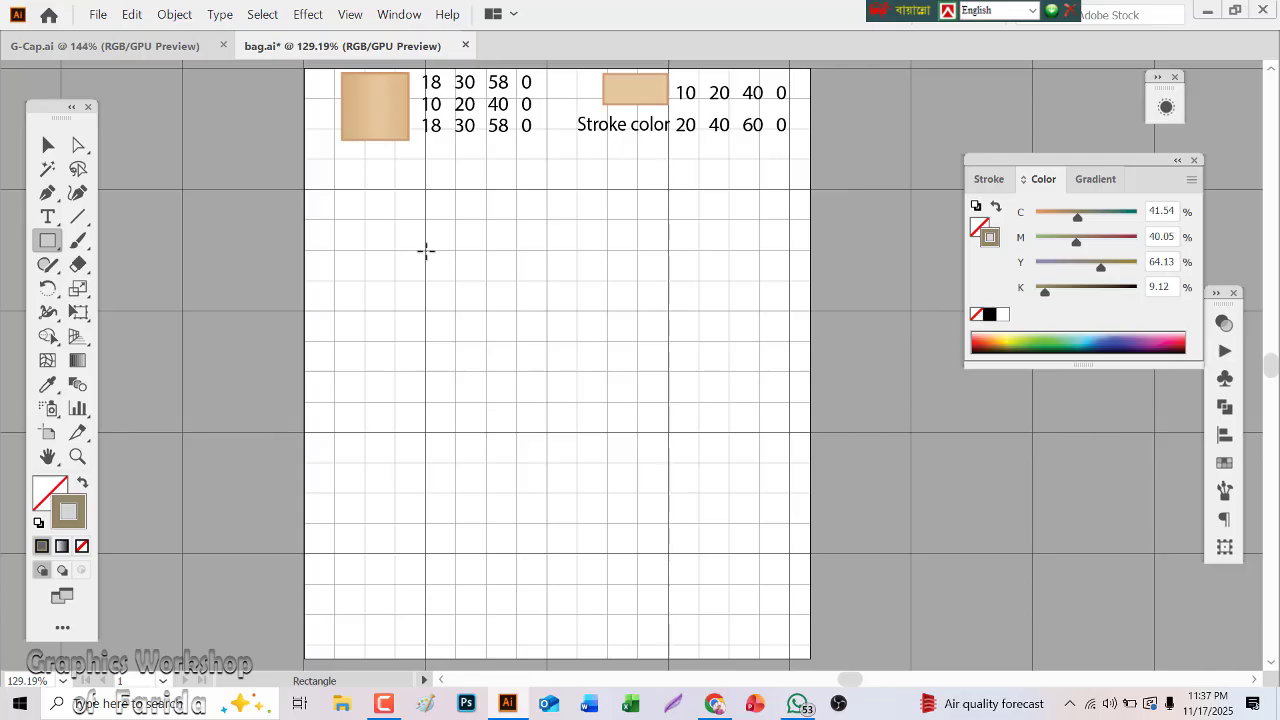
{"action": "left_click_drag", "start_coordinate": [426, 251], "coordinate": [636, 525]}
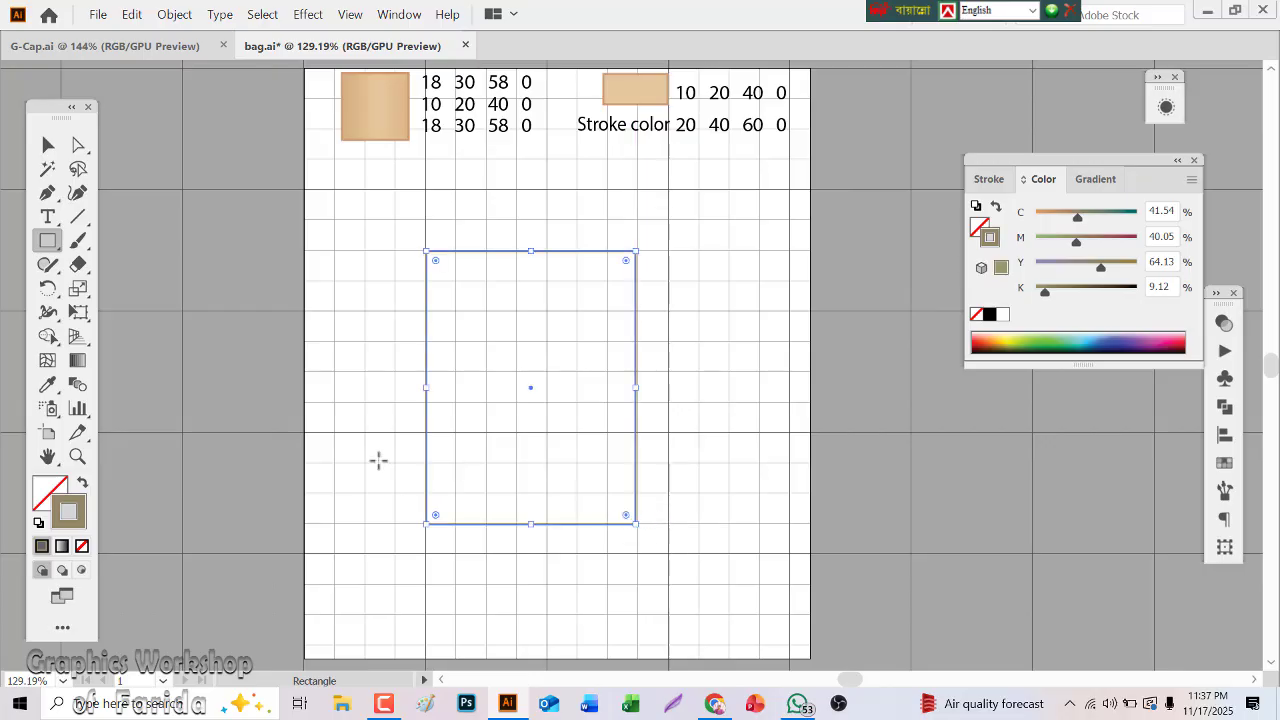
{"action": "left_click", "coordinate": [47, 384]}
{"action": "left_click", "coordinate": [373, 95]}
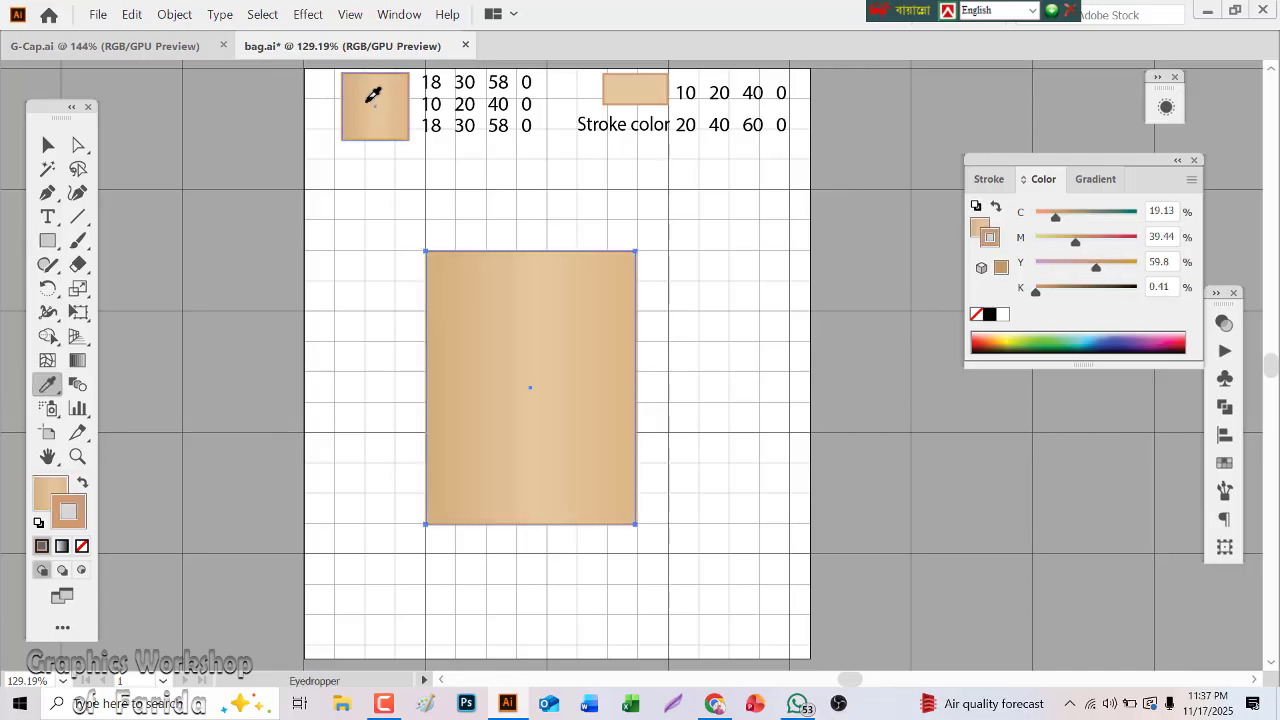
Duplicate the gradient rectangle with an offset of about 19 px to the right and 17 px down
{"action": "left_click", "coordinate": [47, 145]}
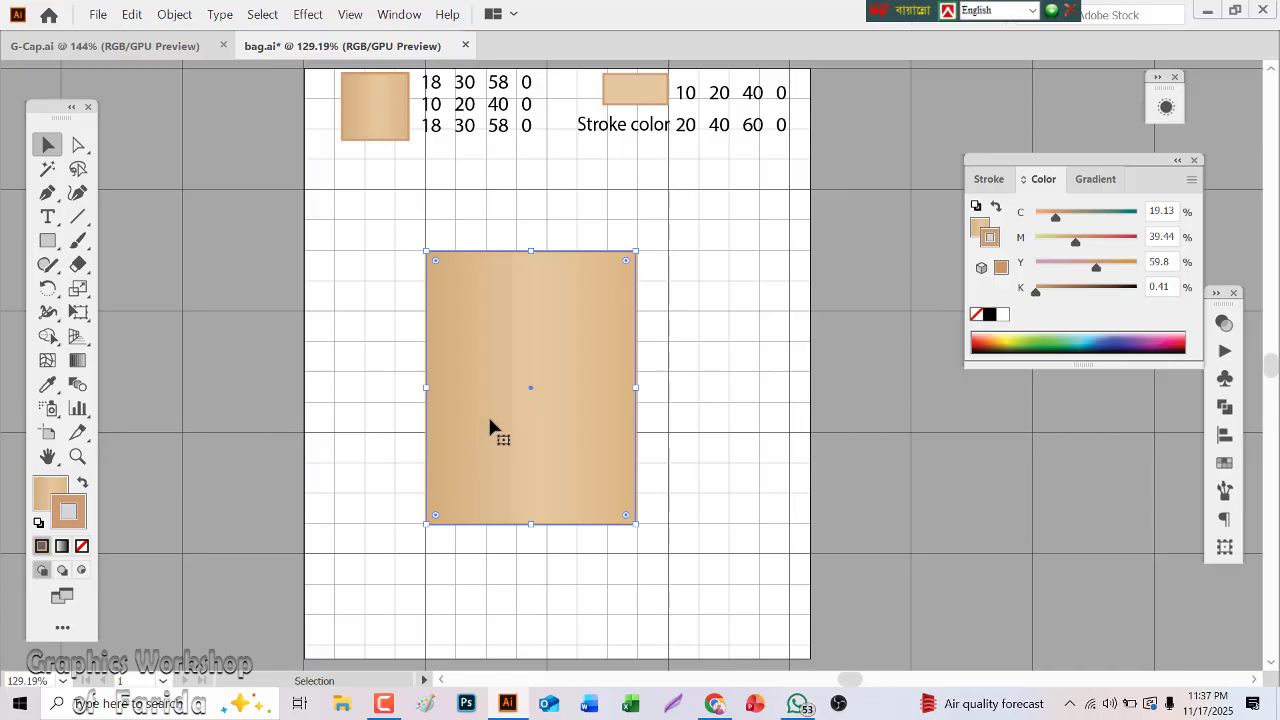
{"action": "left_click_drag", "start_coordinate": [489, 421], "coordinate": [522, 455]}
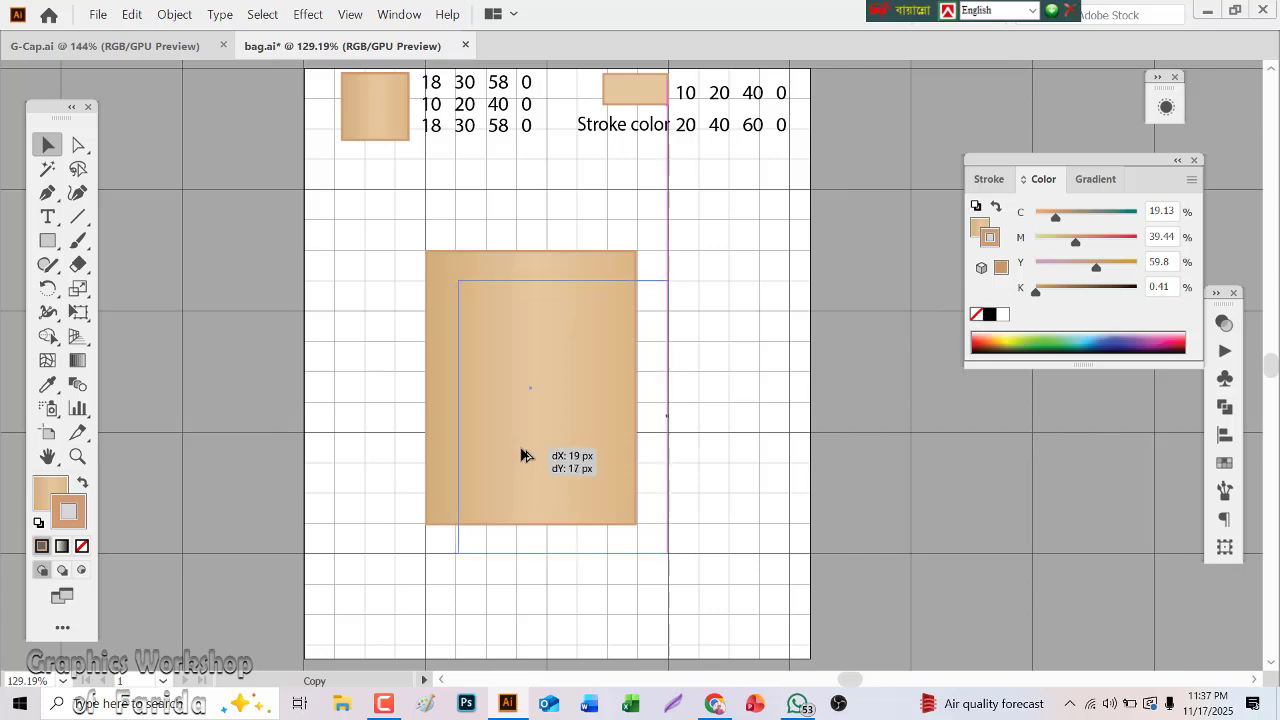
{"action": "left_click_drag", "start_coordinate": [520, 455], "coordinate": [520, 455]}
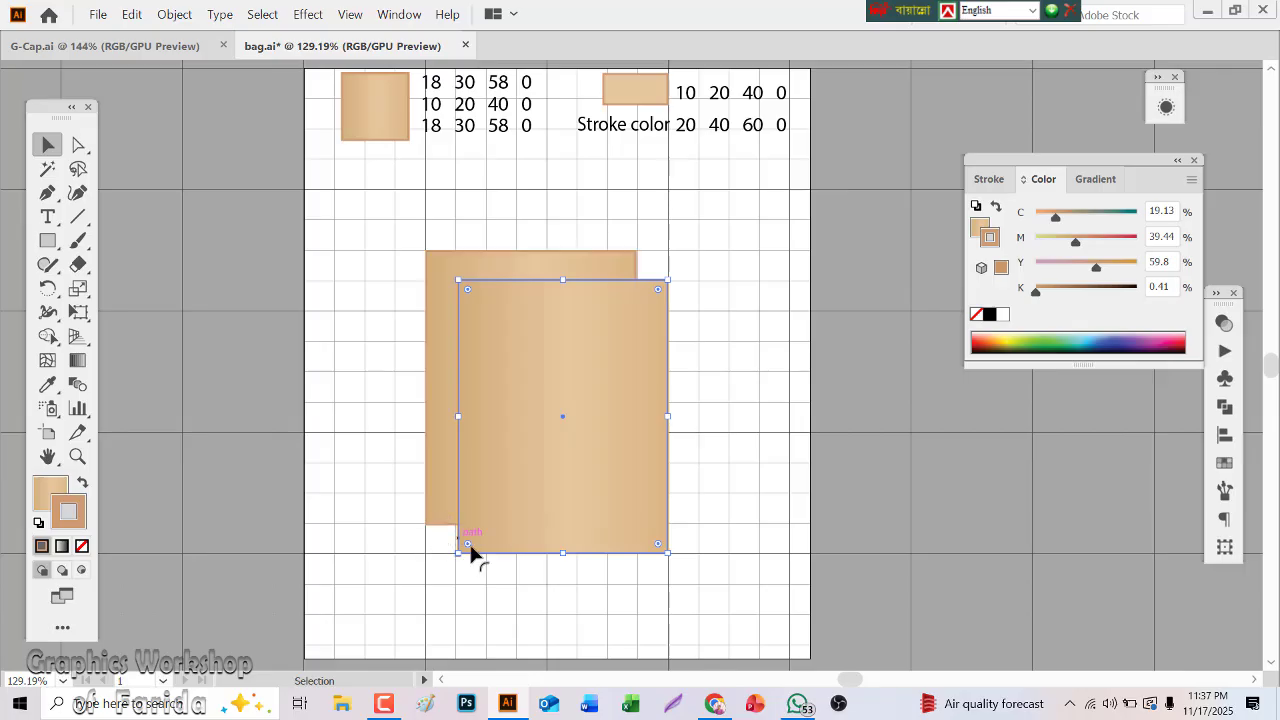
Apply the flat 10/20/40/0 swatch's fill and stroke to the back rectangle
{"action": "left_click", "coordinate": [437, 322]}
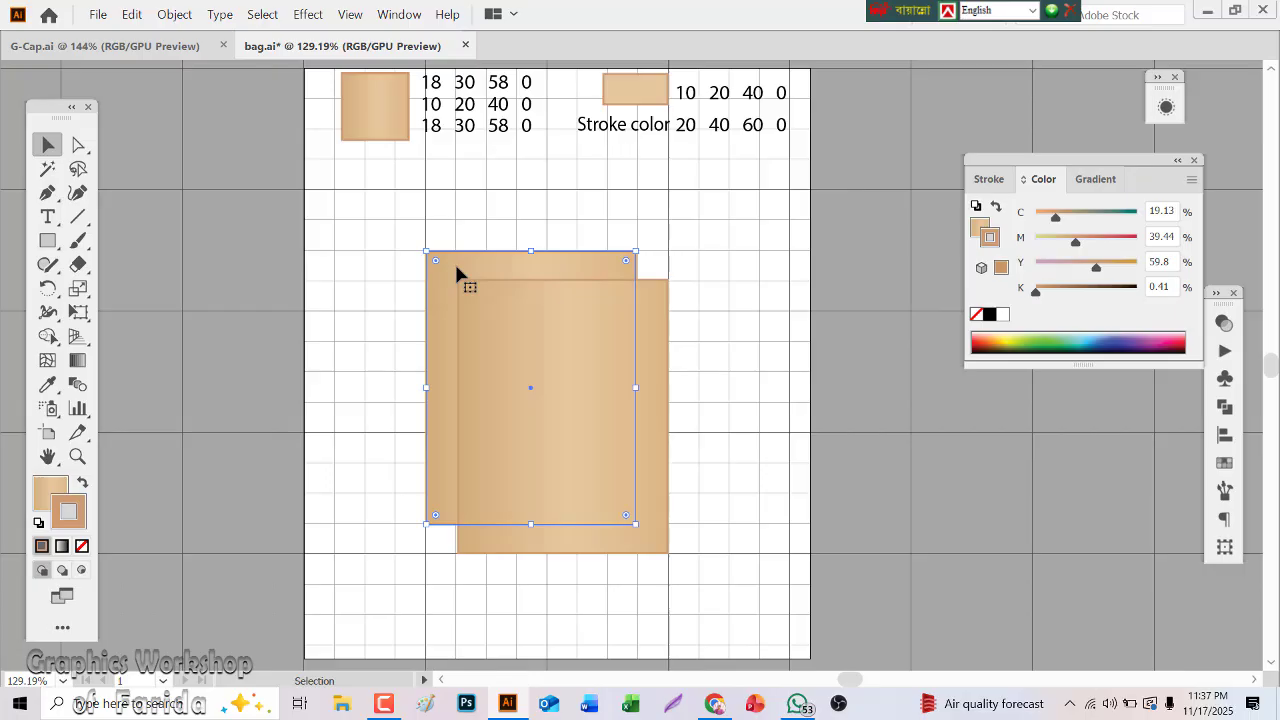
{"action": "left_click", "coordinate": [47, 384]}
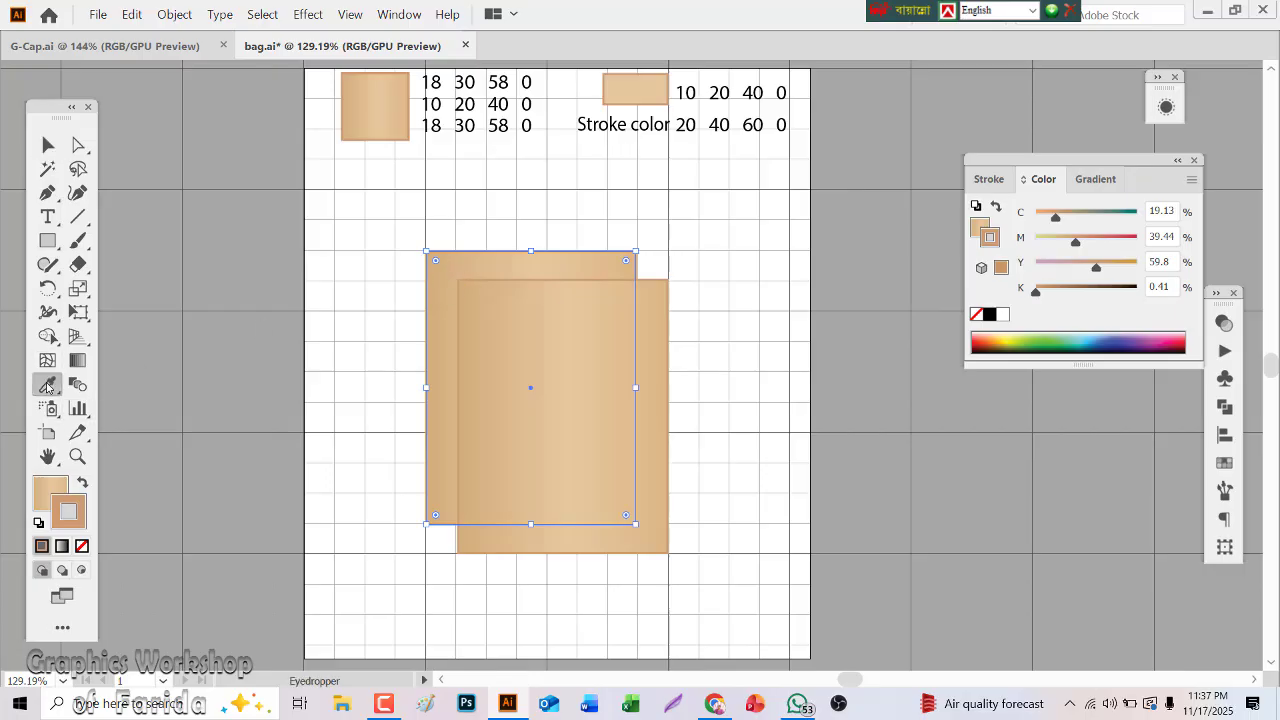
{"action": "left_click", "coordinate": [637, 86]}
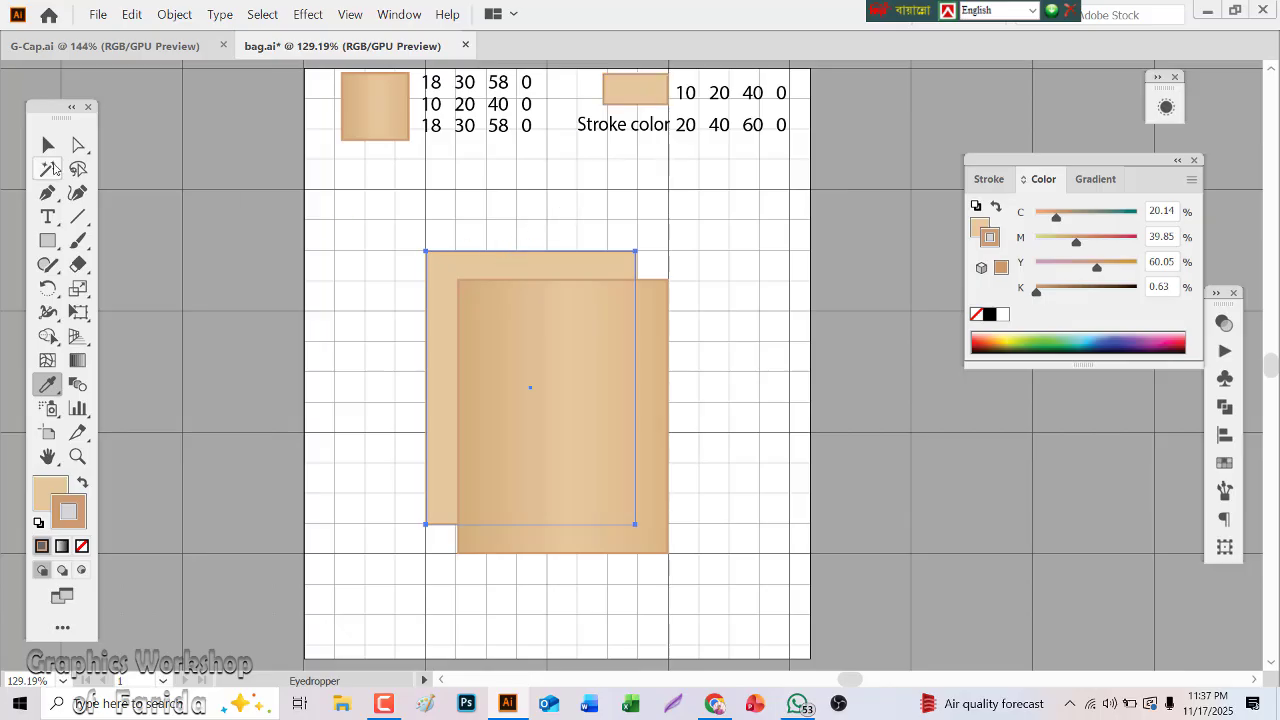
Lock both the front and back rectangles
{"action": "left_click", "coordinate": [48, 145]}
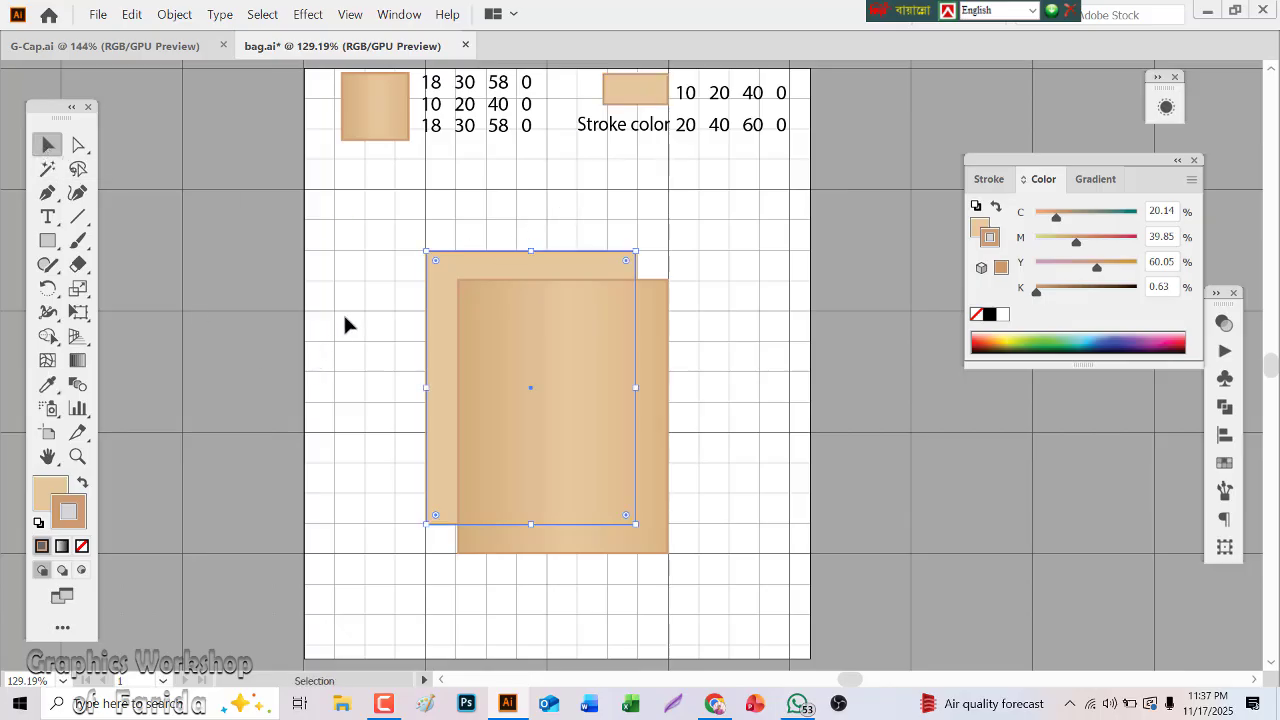
{"action": "left_click", "coordinate": [546, 437], "text": "shift"}
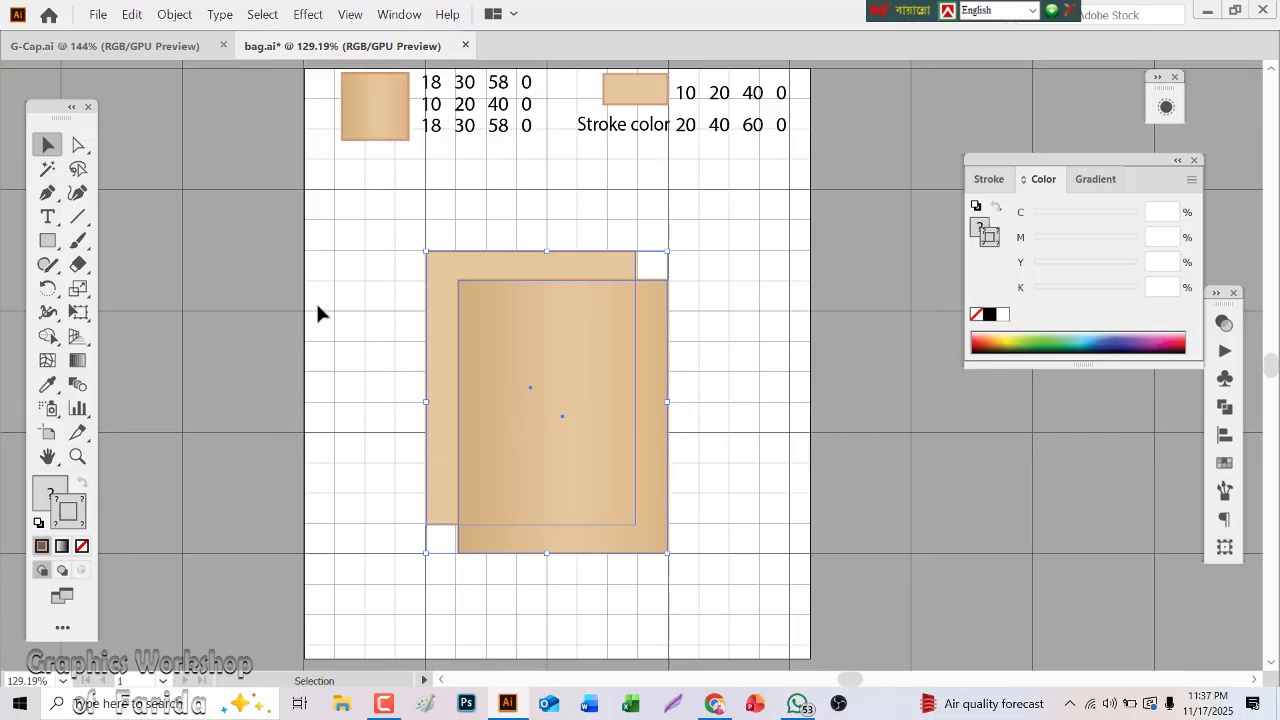
{"action": "left_click", "coordinate": [168, 16]}
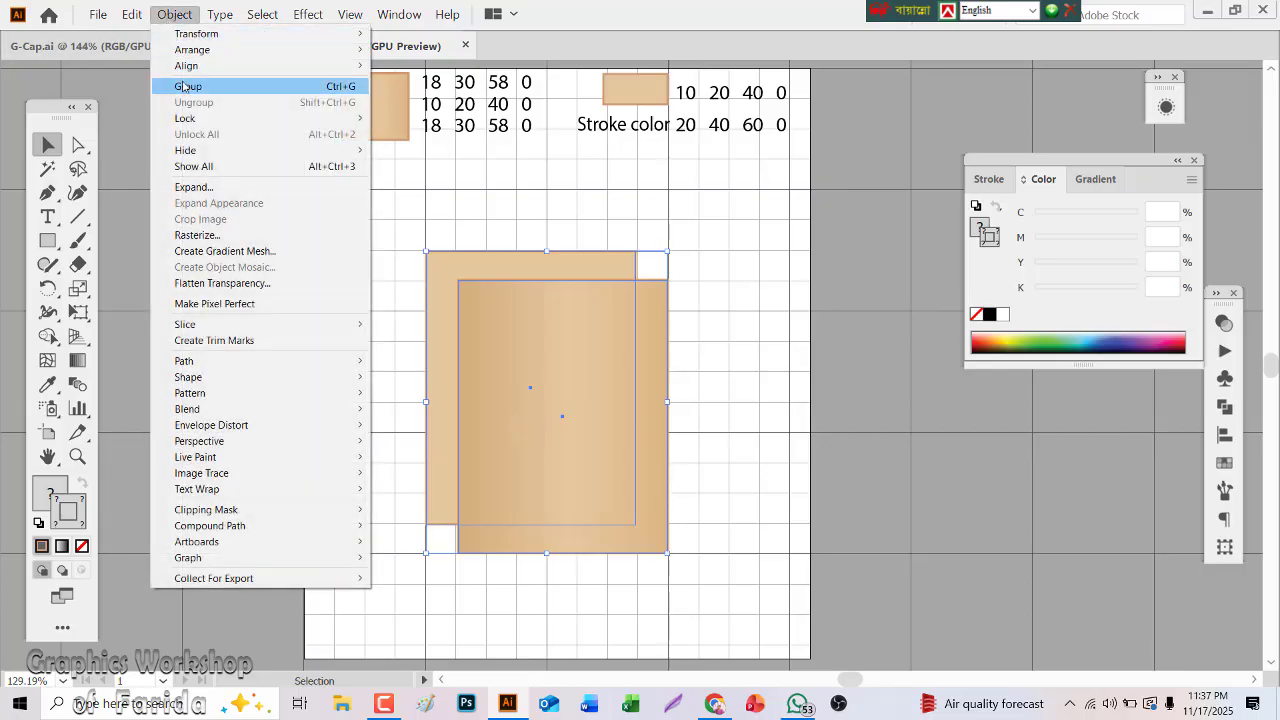
{"action": "mouse_move", "coordinate": [200, 120]}
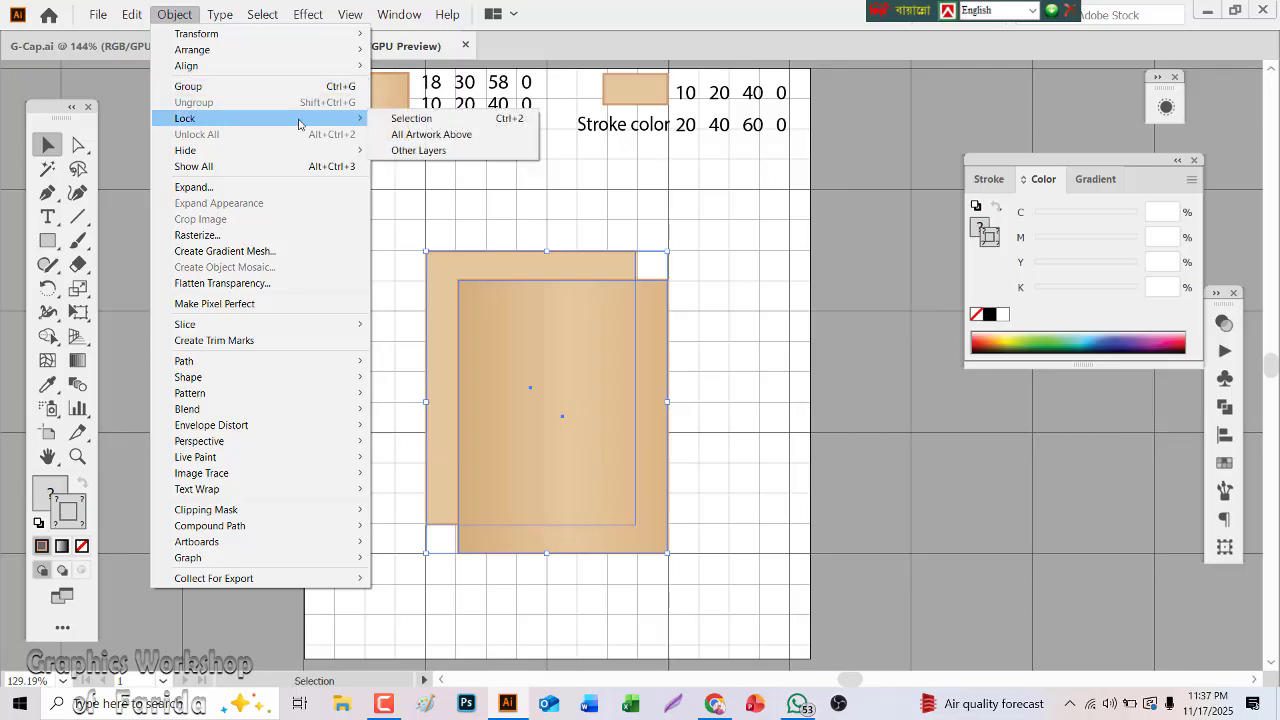
{"action": "left_click", "coordinate": [401, 120]}
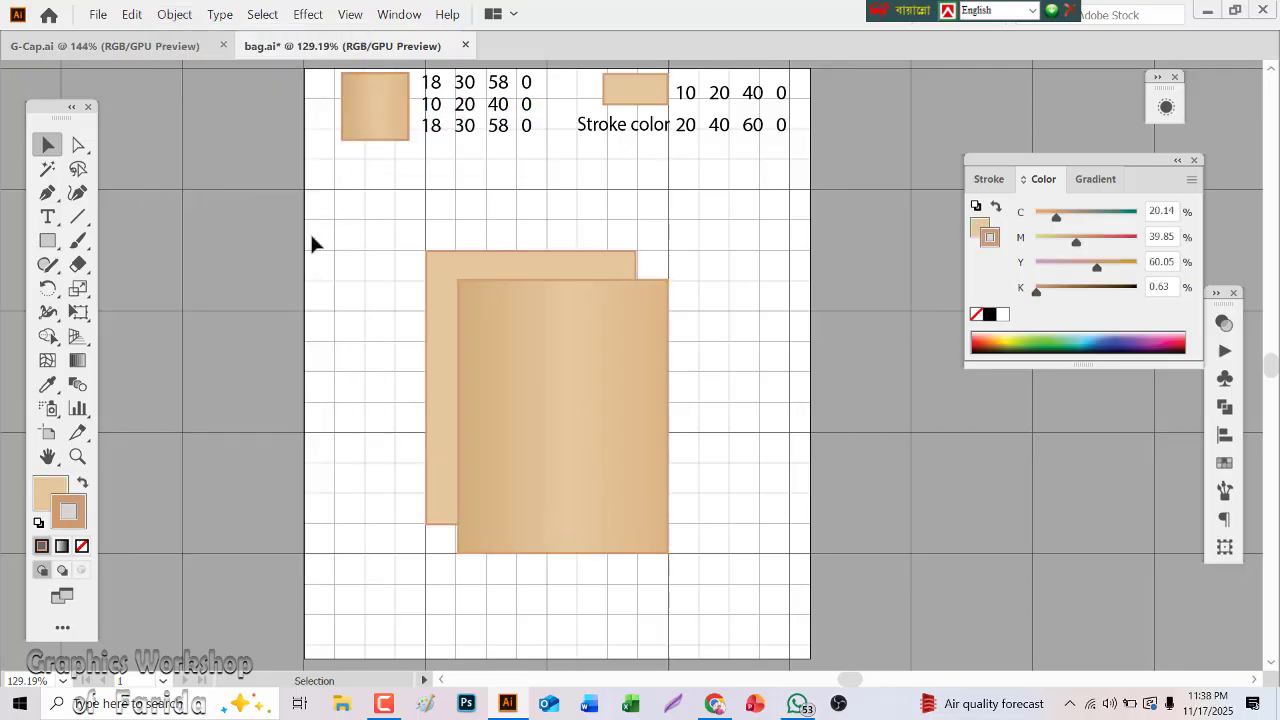
Draw two narrow rectangles about 19 by 179 px between the back and front panels' corners, one along each side
{"action": "left_click", "coordinate": [47, 241]}
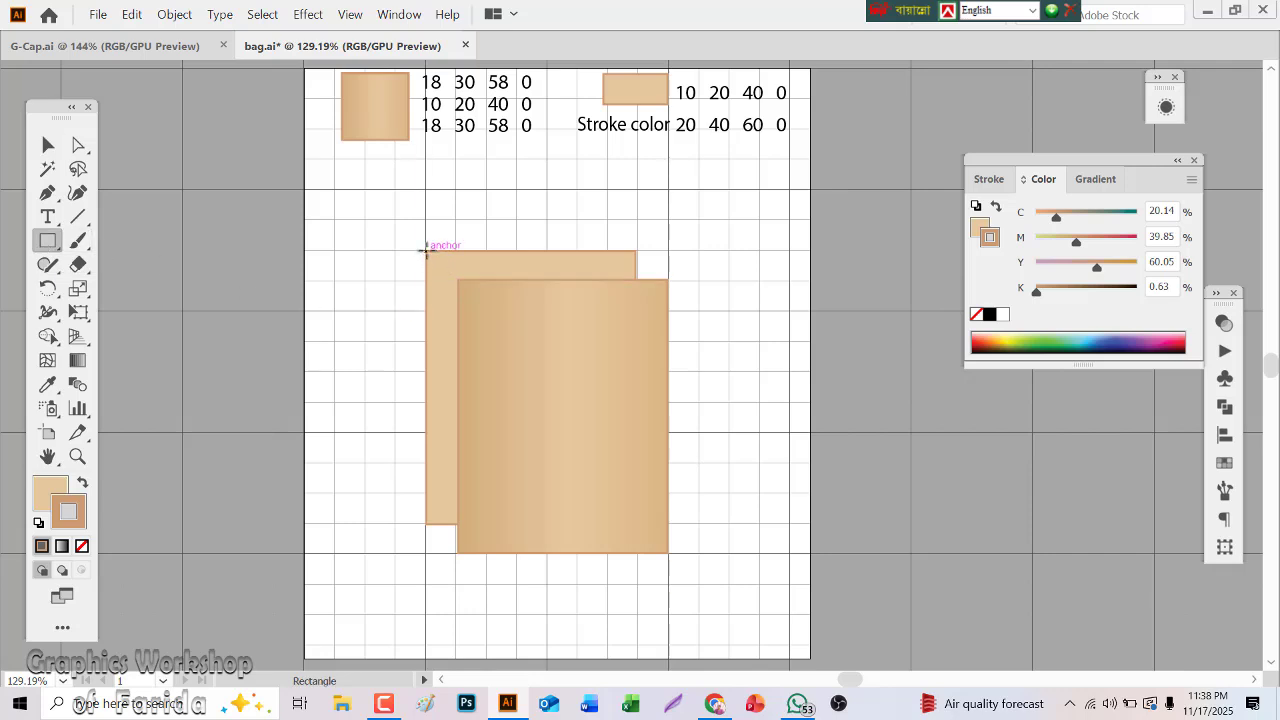
{"action": "left_click_drag", "start_coordinate": [427, 265], "coordinate": [460, 550]}
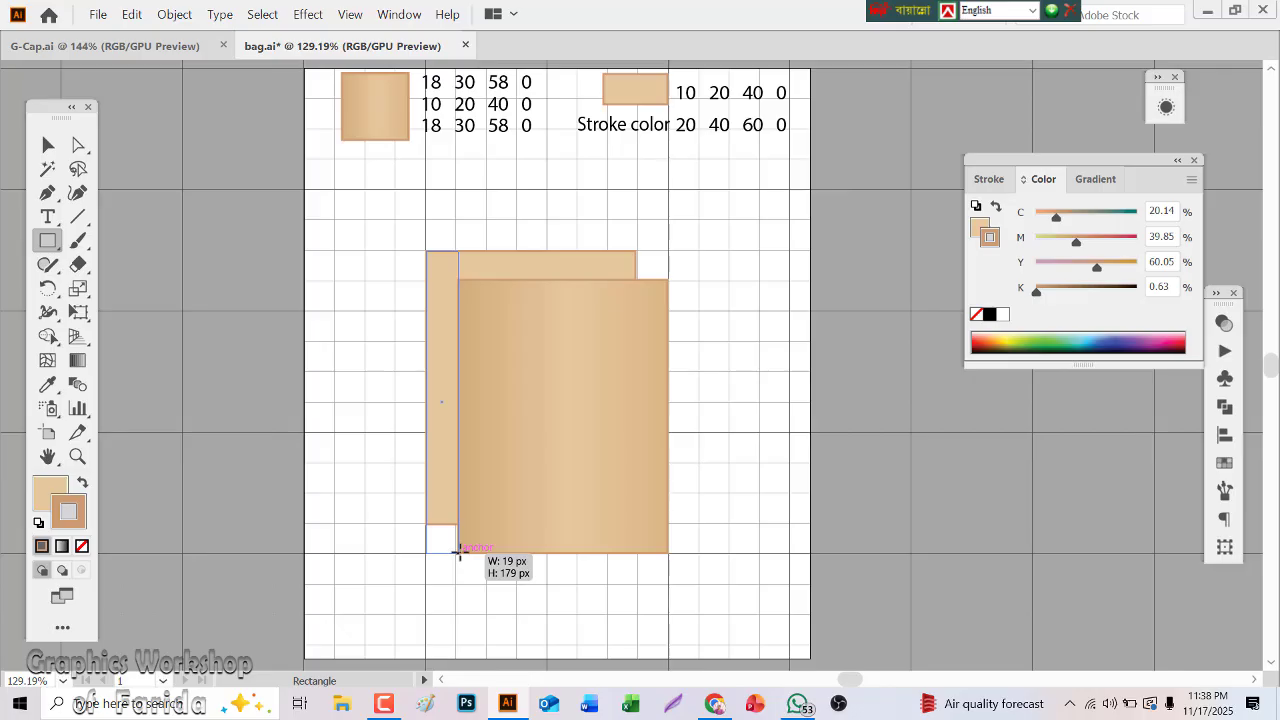
{"action": "left_click_drag", "start_coordinate": [460, 550], "coordinate": [460, 552]}
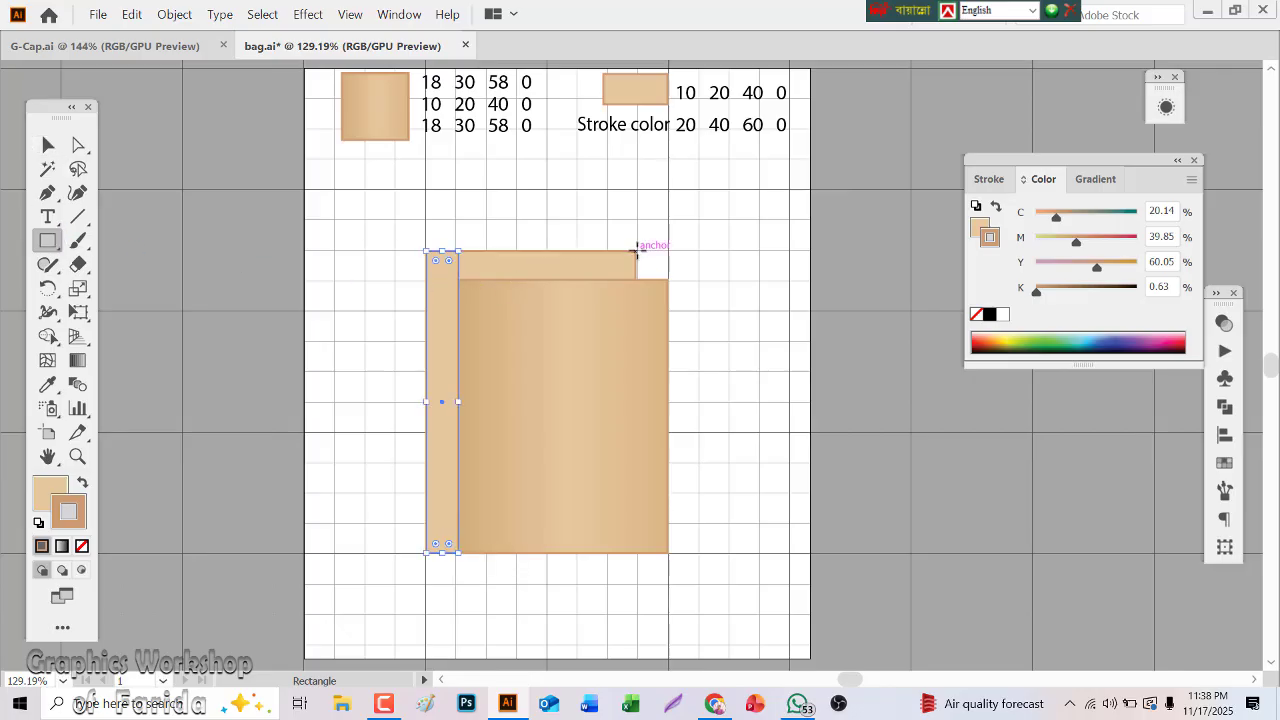
{"action": "left_click_drag", "start_coordinate": [636, 250], "coordinate": [667, 553]}
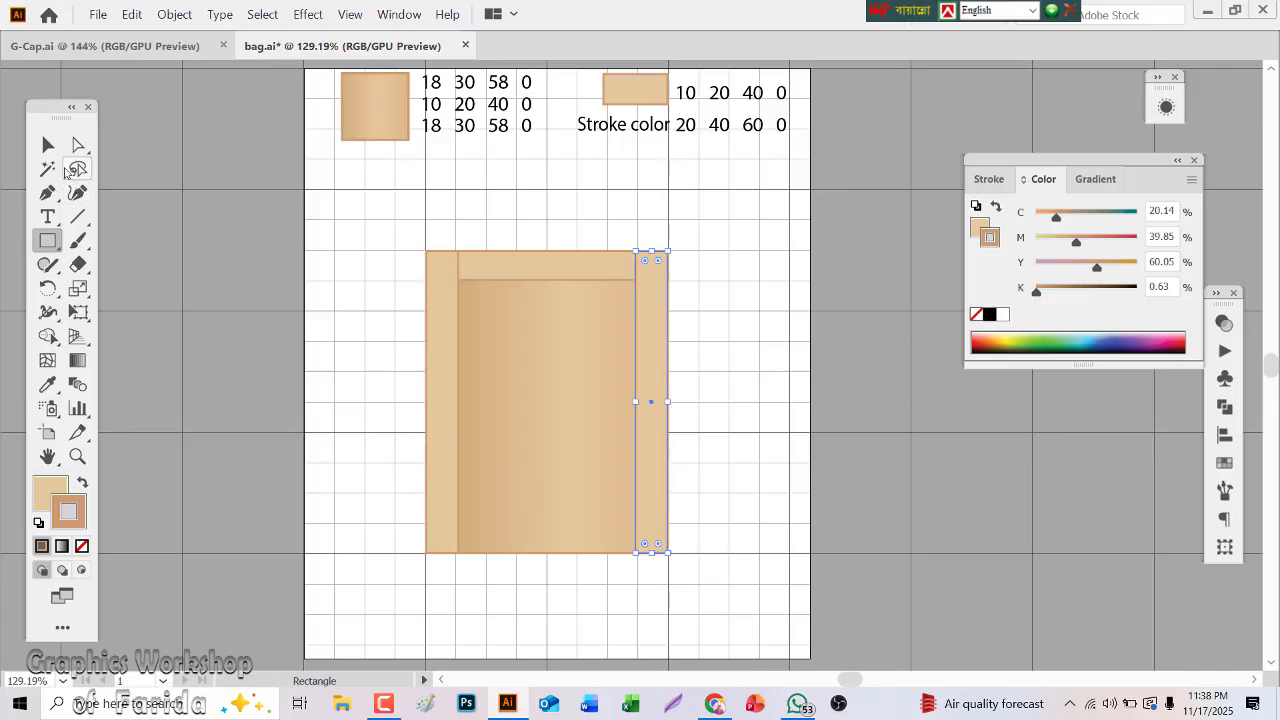
Slant the left side strip by lowering its top-right corner to the front panel's corner and raising its bottom-left corner to the back panel's
{"action": "left_click", "coordinate": [70, 148]}
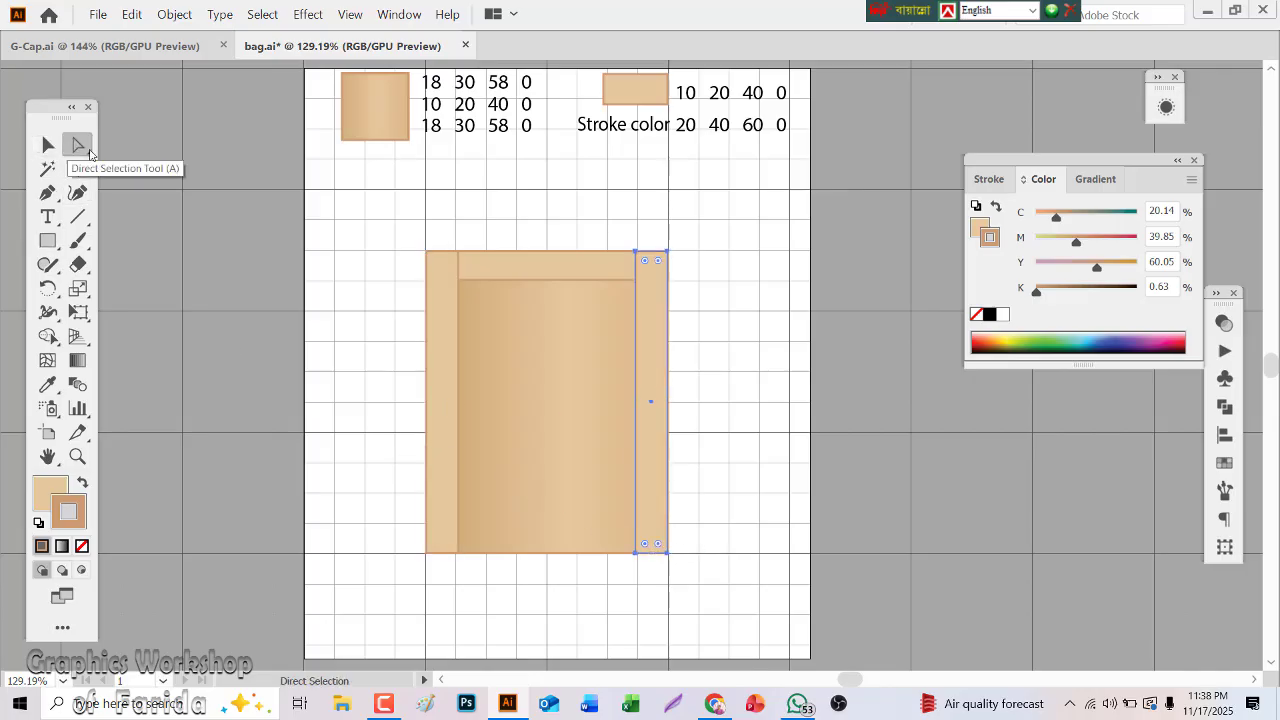
{"action": "left_click", "coordinate": [327, 228]}
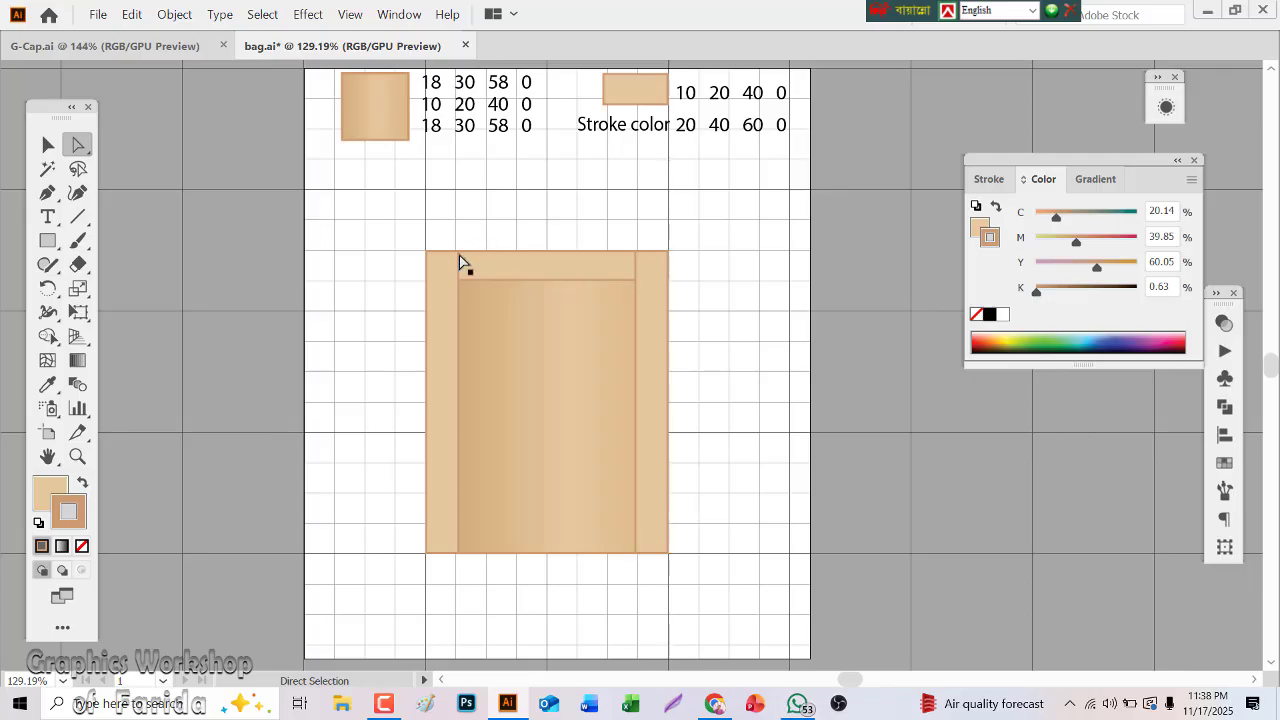
{"action": "left_click", "coordinate": [458, 260]}
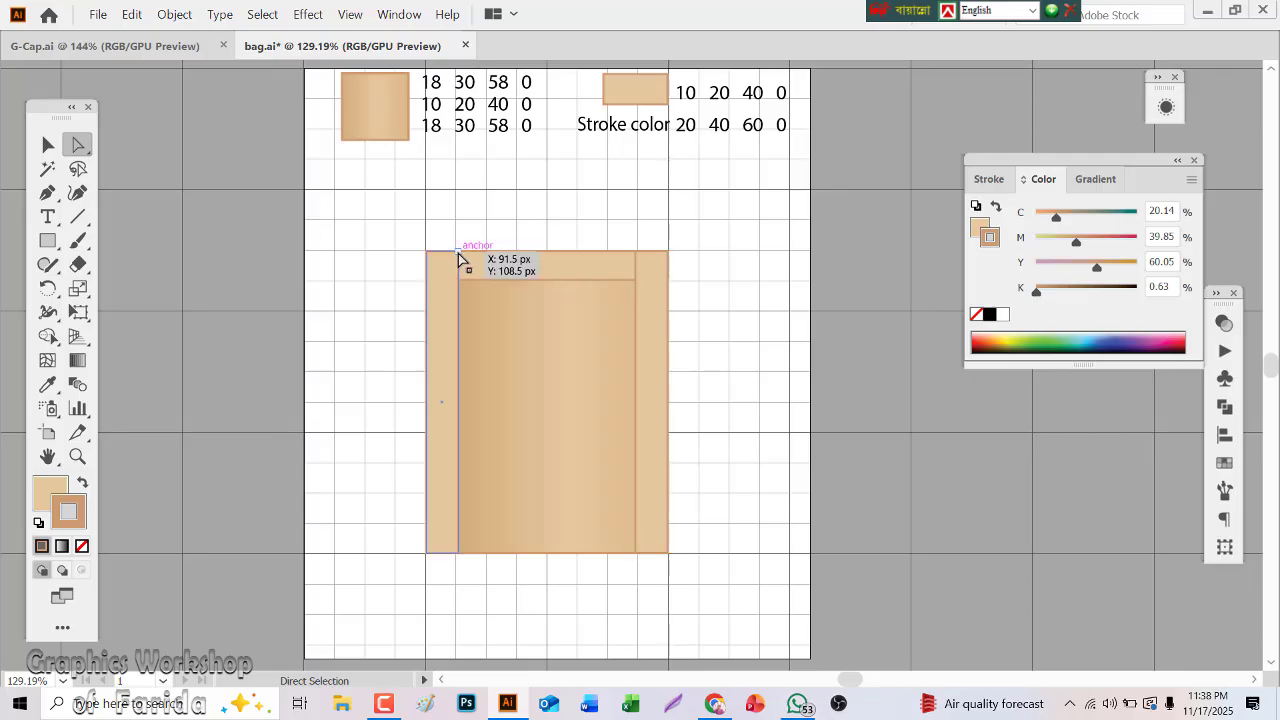
{"action": "left_click", "coordinate": [458, 253]}
{"action": "left_click_drag", "start_coordinate": [458, 254], "coordinate": [458, 281]}
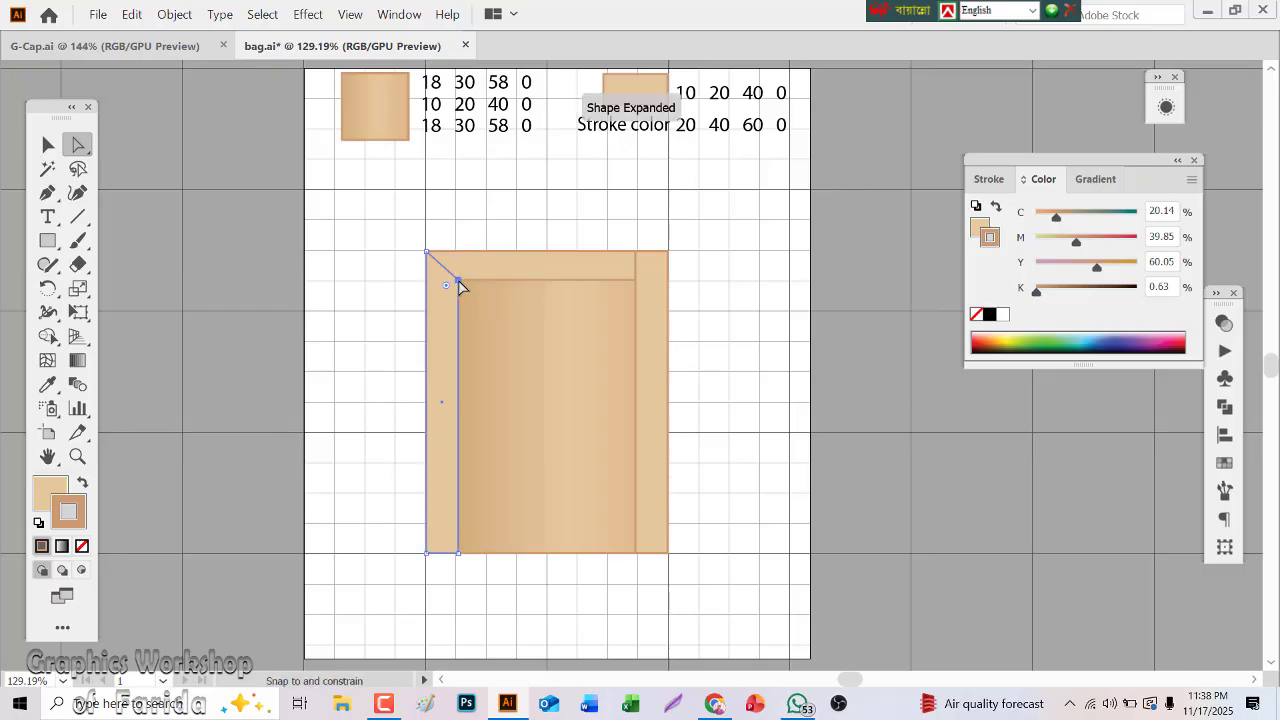
{"action": "left_click", "coordinate": [425, 552]}
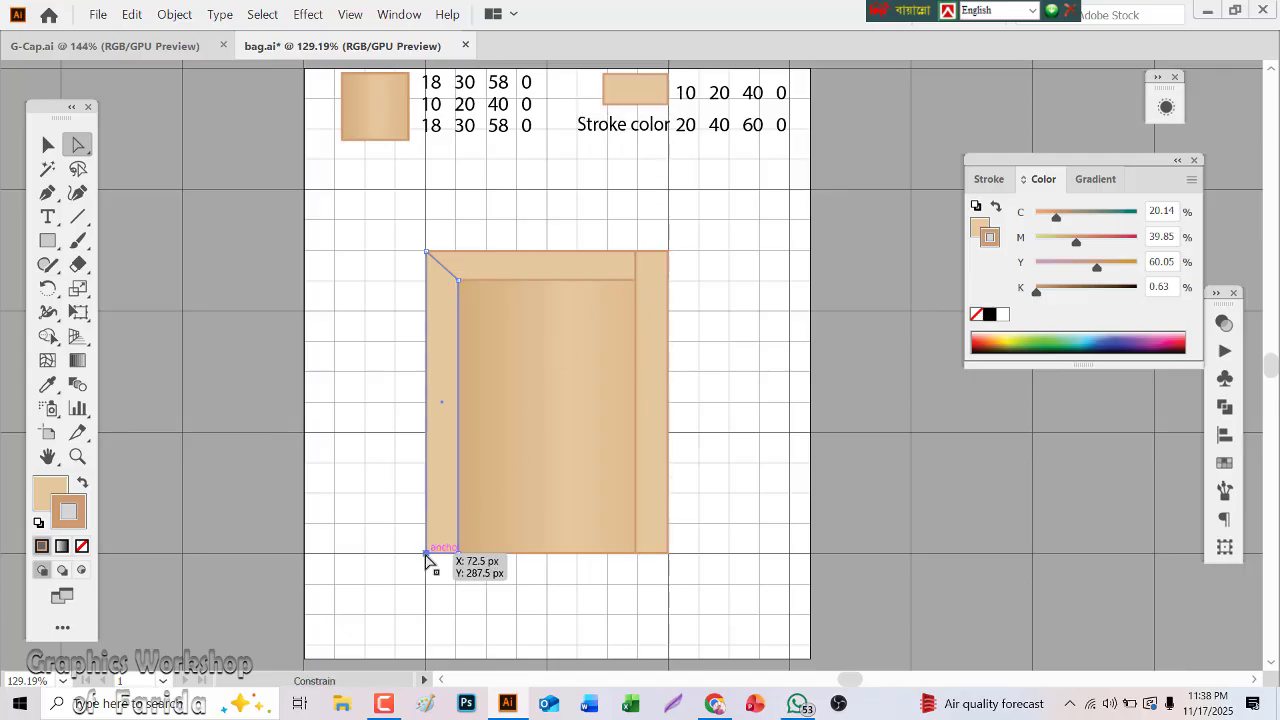
{"action": "mouse_move", "coordinate": [425, 553]}
{"action": "left_mouse_down"}
{"action": "mouse_move", "coordinate": [429, 523]}
{"action": "mouse_move", "coordinate": [412, 535]}
{"action": "left_mouse_up"}
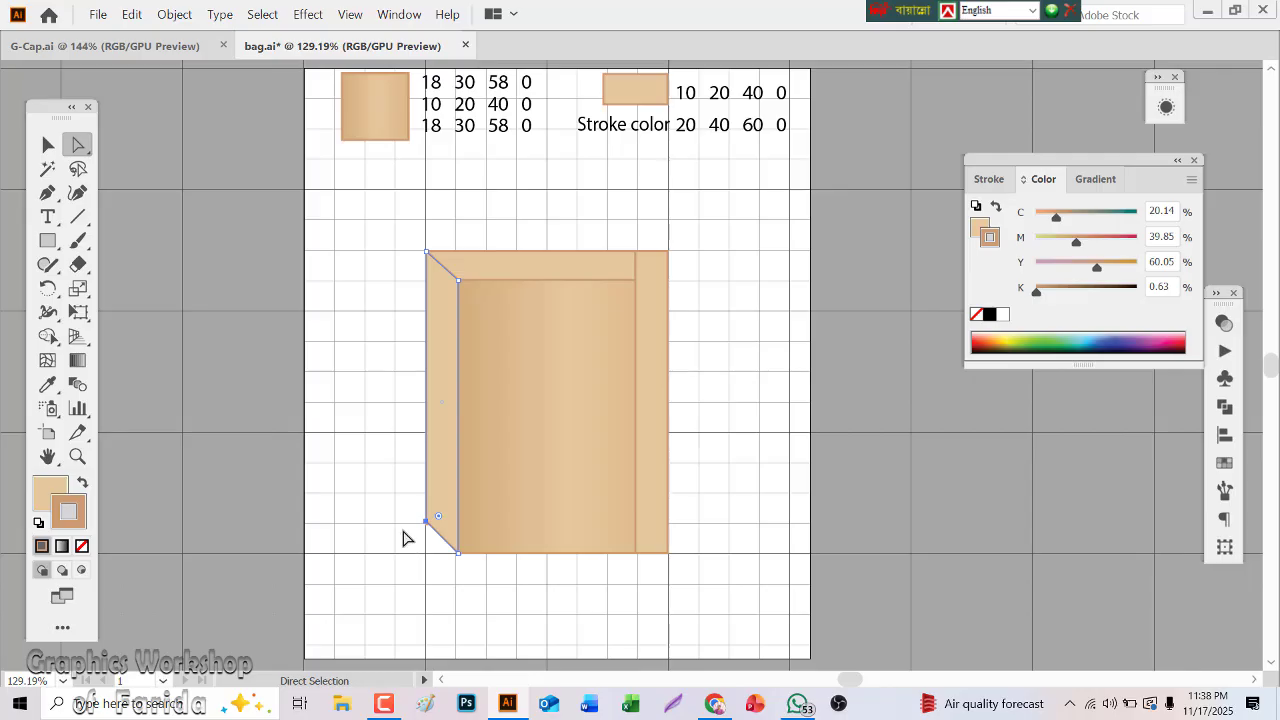
{"action": "left_click", "coordinate": [404, 543]}
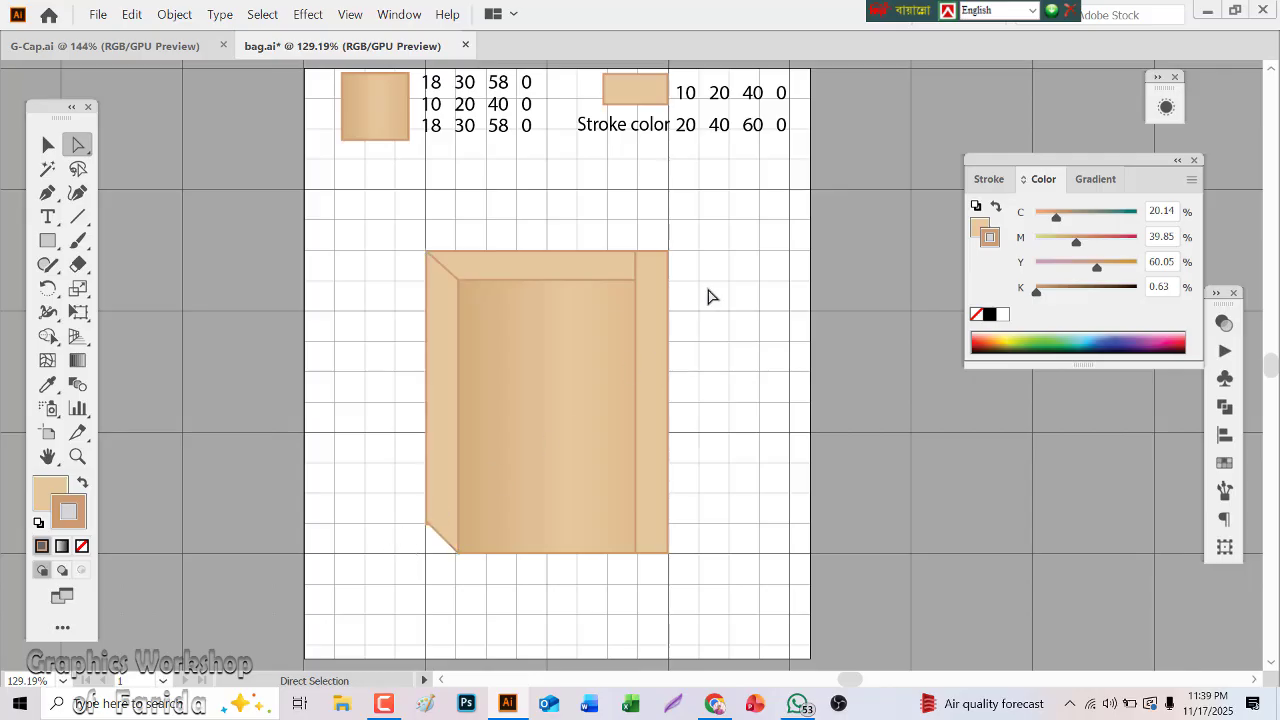
Lower the right side strip's top-right corner to the front panel's top-right corner
{"action": "left_click", "coordinate": [668, 252]}
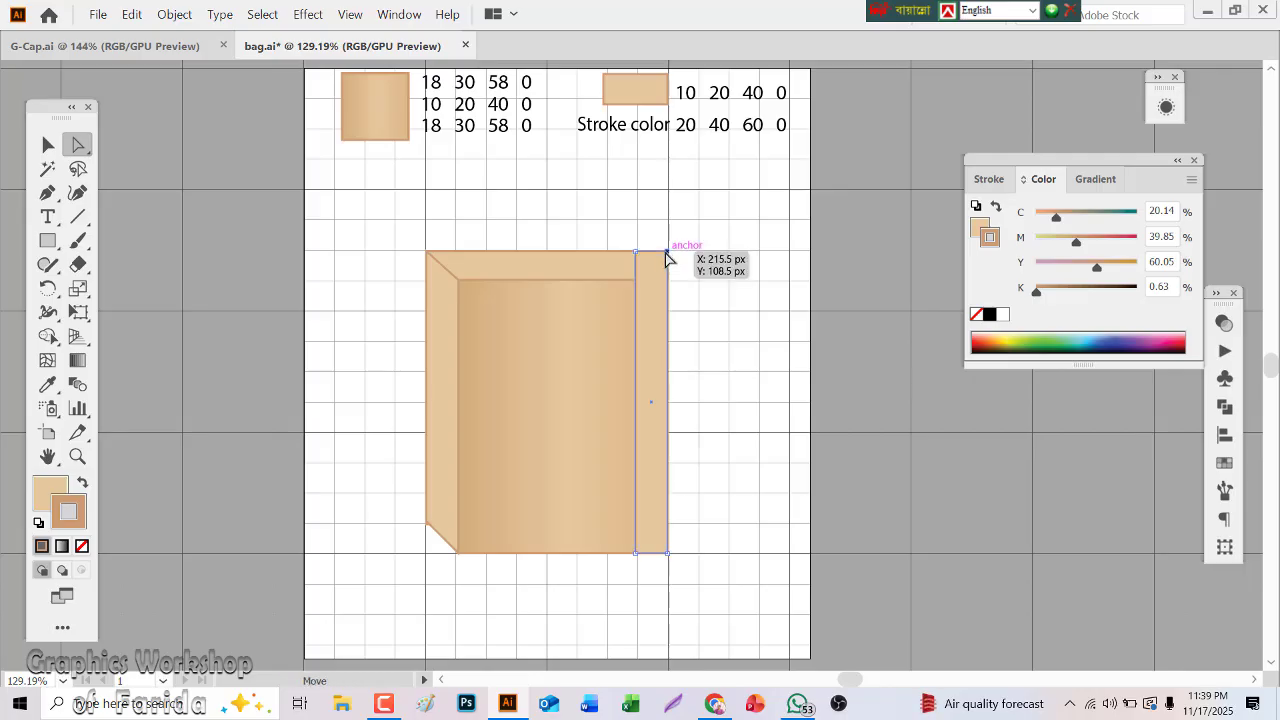
{"action": "left_click_drag", "start_coordinate": [668, 256], "coordinate": [668, 288]}
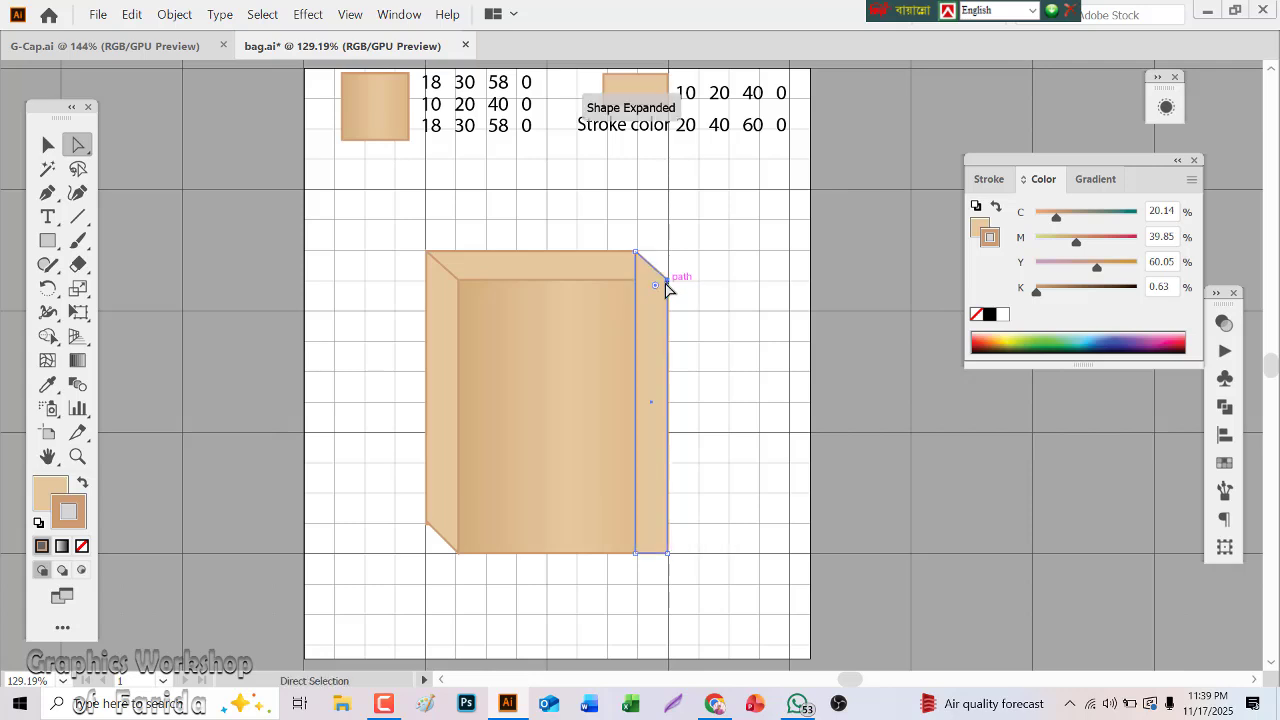
{"action": "left_click", "coordinate": [47, 145]}
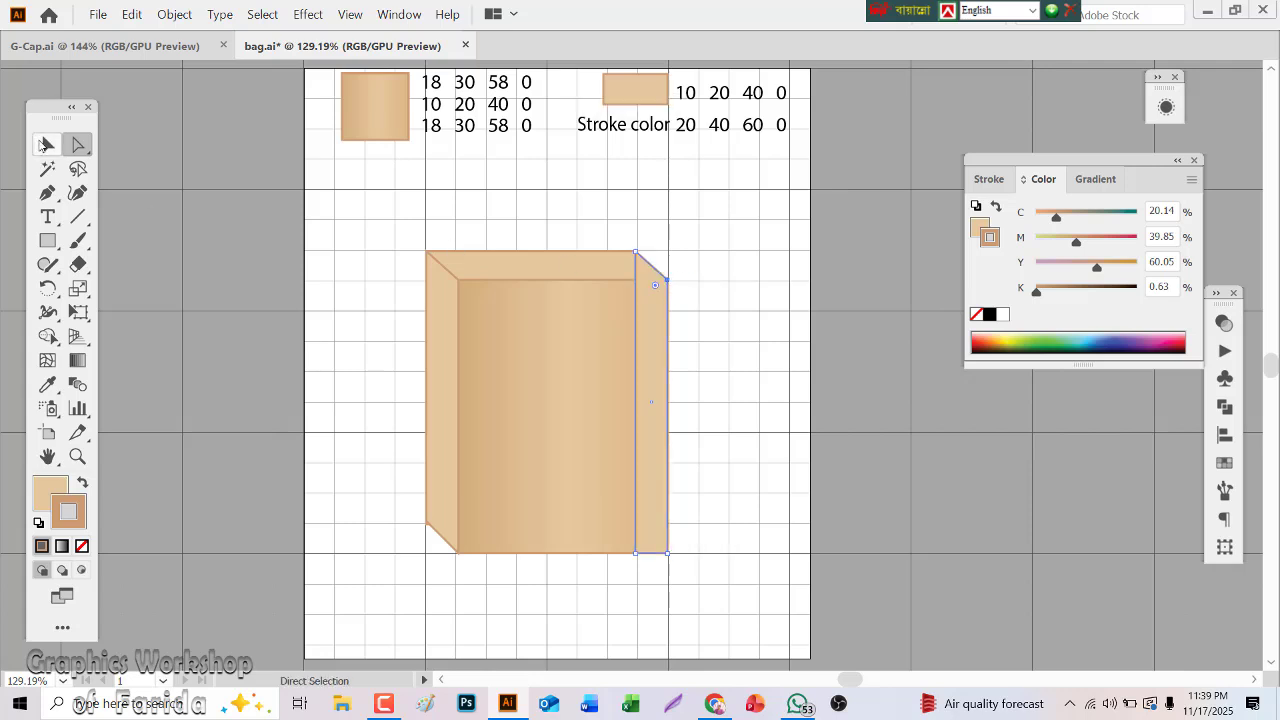
Send the right side panel to the back so it sits behind the front panel
{"action": "left_click", "coordinate": [716, 301]}
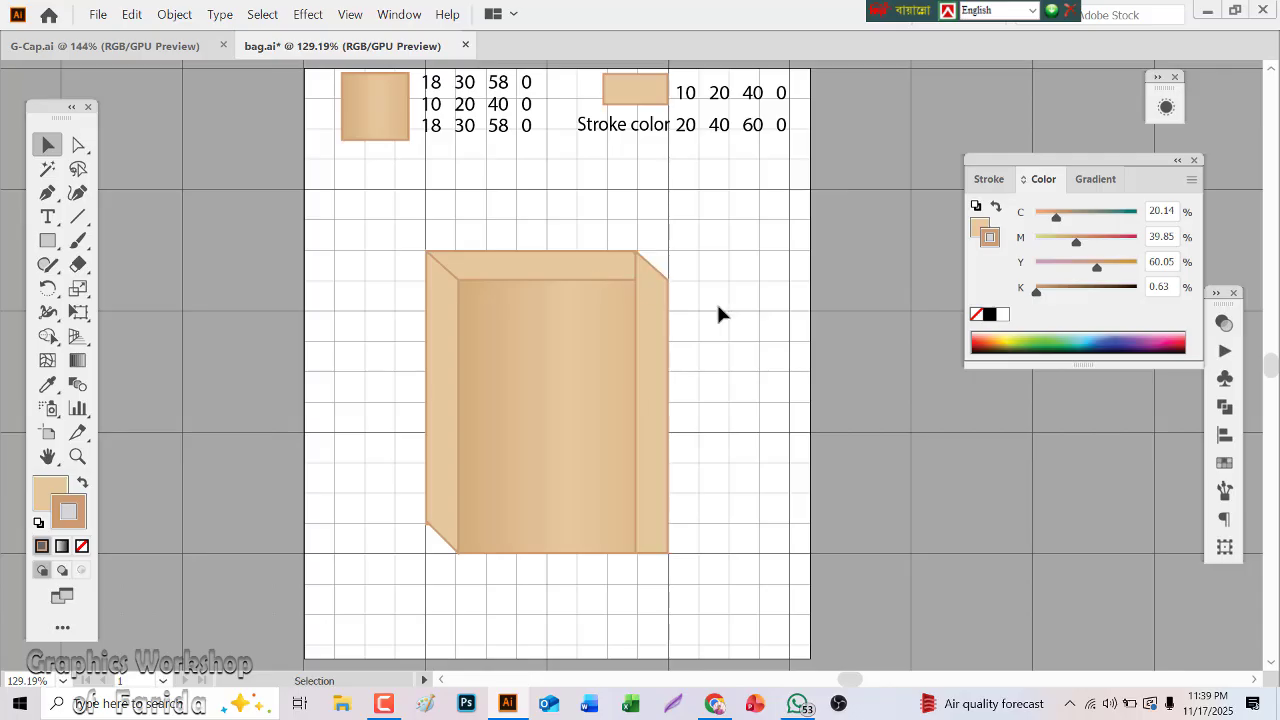
{"action": "left_click", "coordinate": [652, 344]}
{"action": "right_click", "coordinate": [651, 345]}
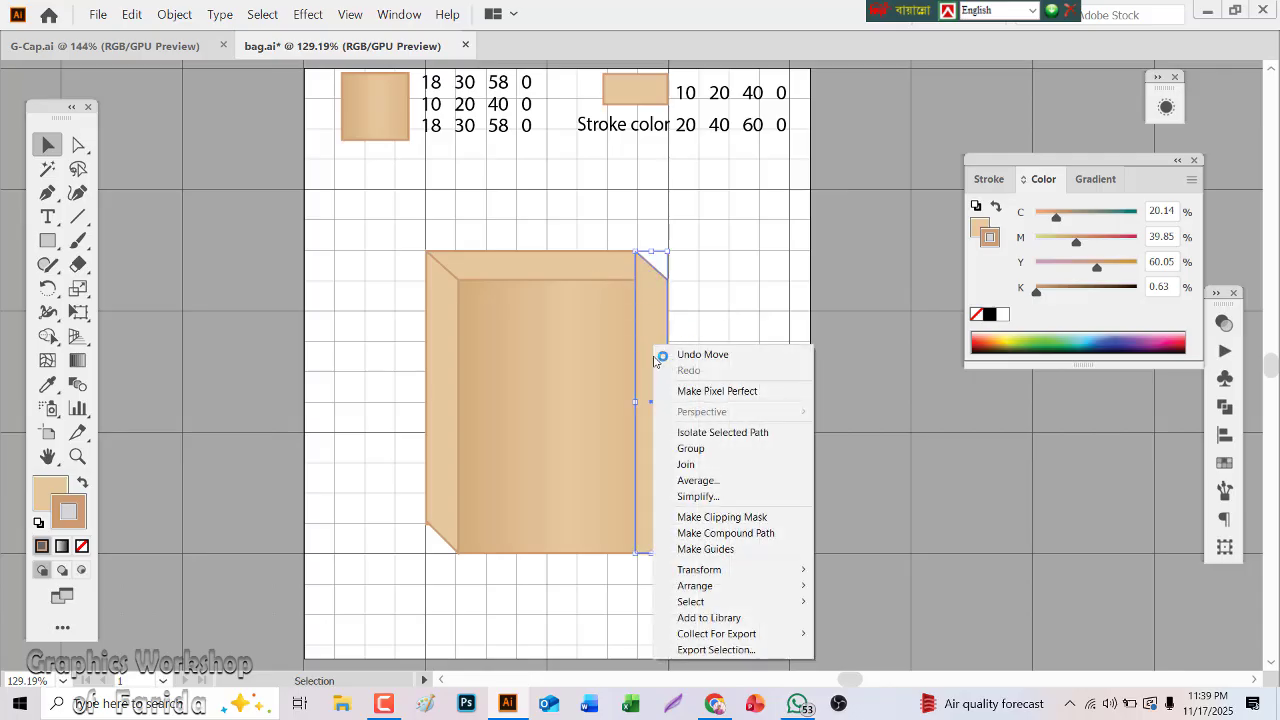
{"action": "mouse_move", "coordinate": [734, 588]}
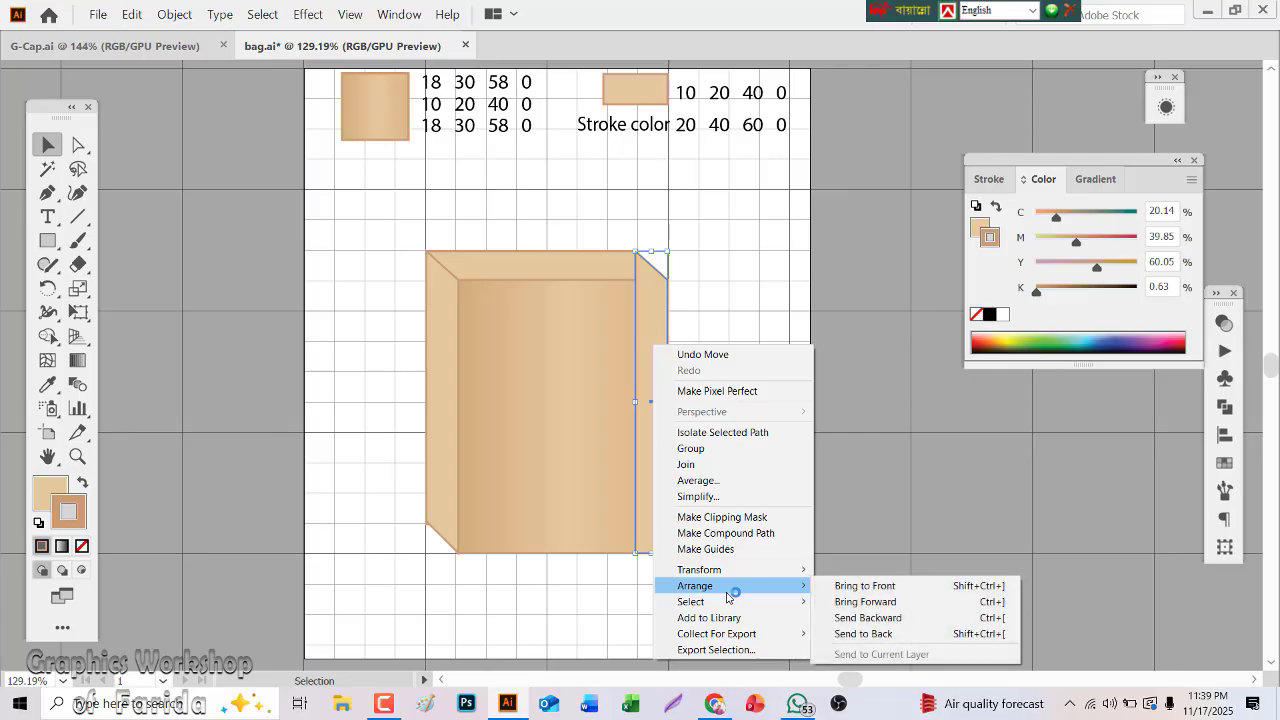
{"action": "left_click", "coordinate": [869, 634]}
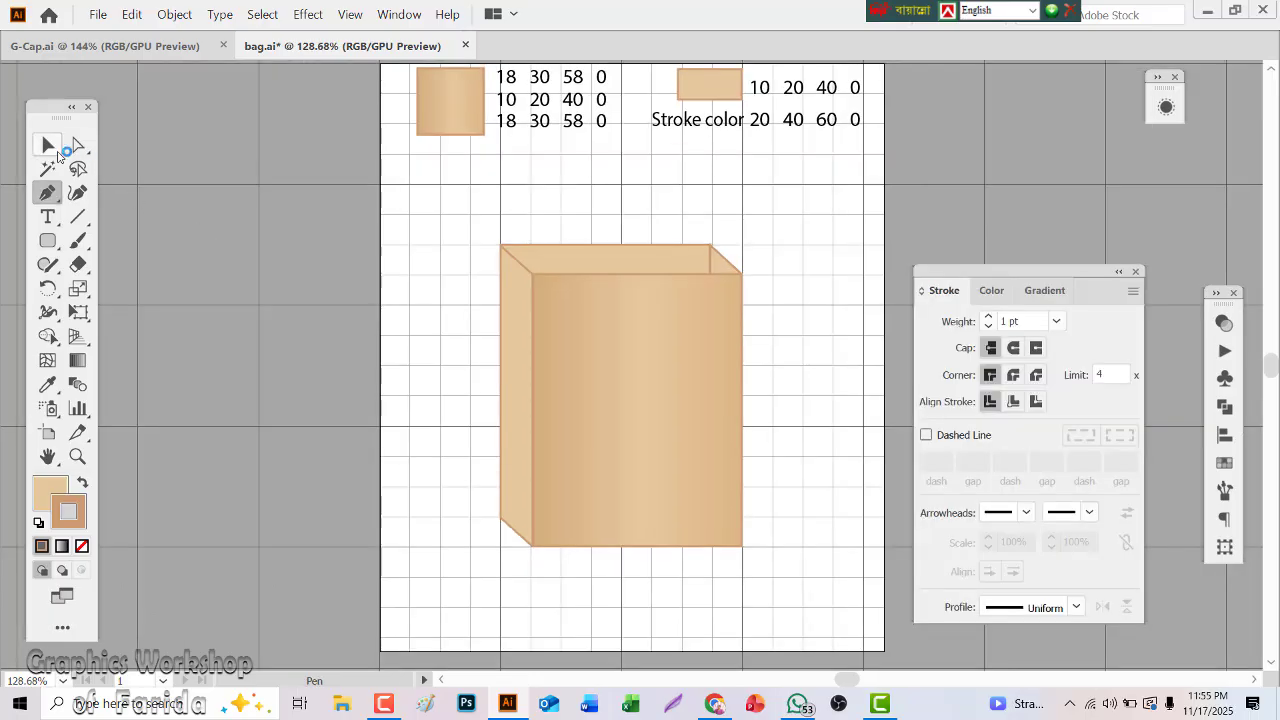
Add anchor points at the middle of the left side panel's slanted top and bottom edges
{"action": "left_click", "coordinate": [48, 145]}
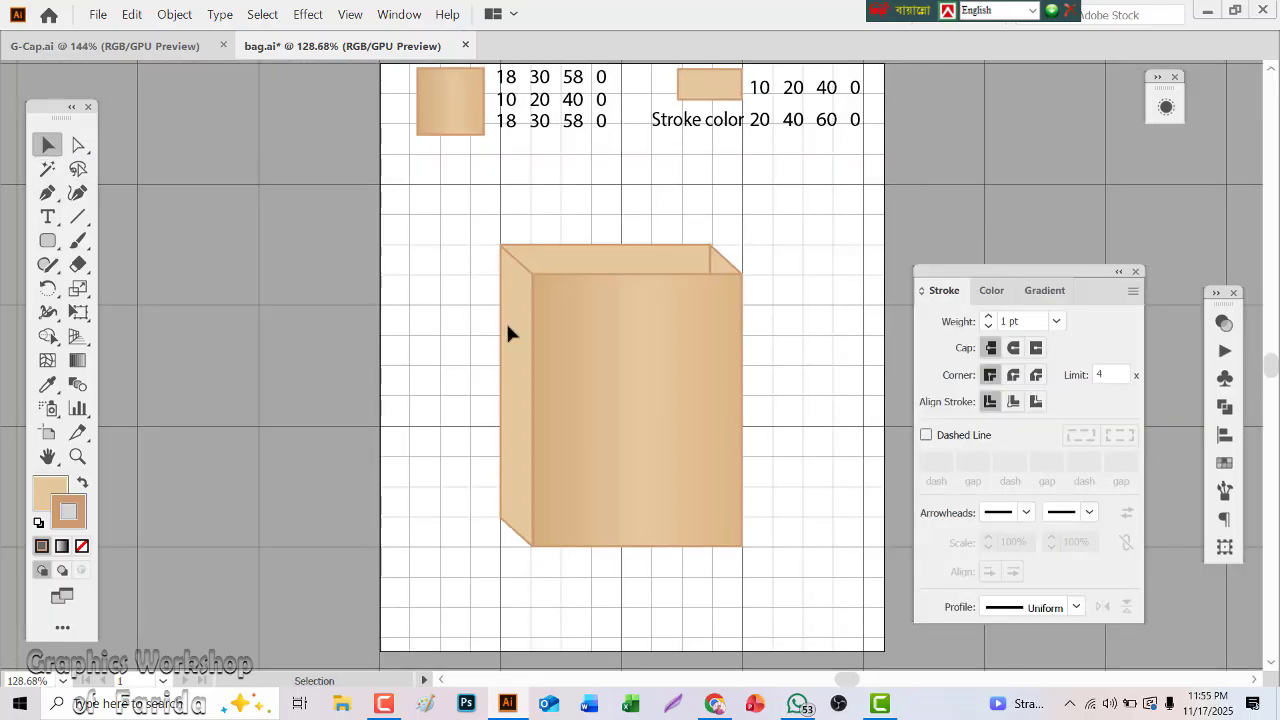
{"action": "left_click", "coordinate": [558, 337]}
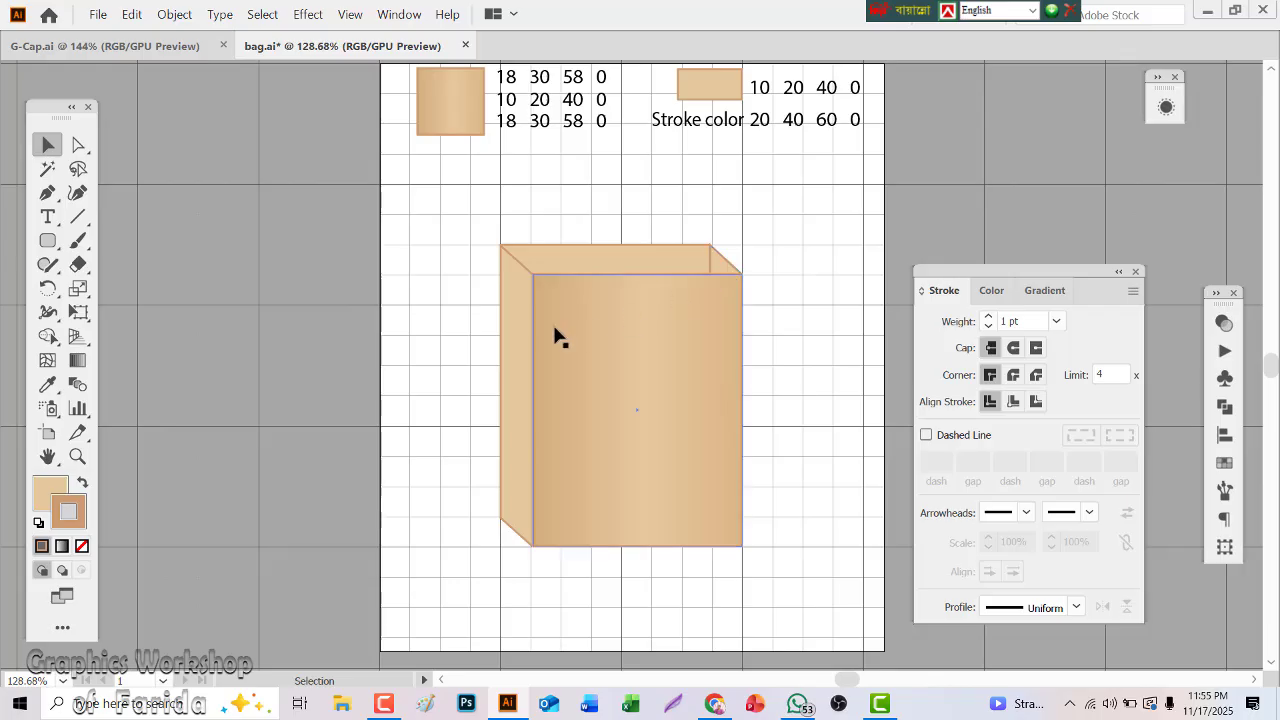
{"action": "left_click", "coordinate": [520, 361]}
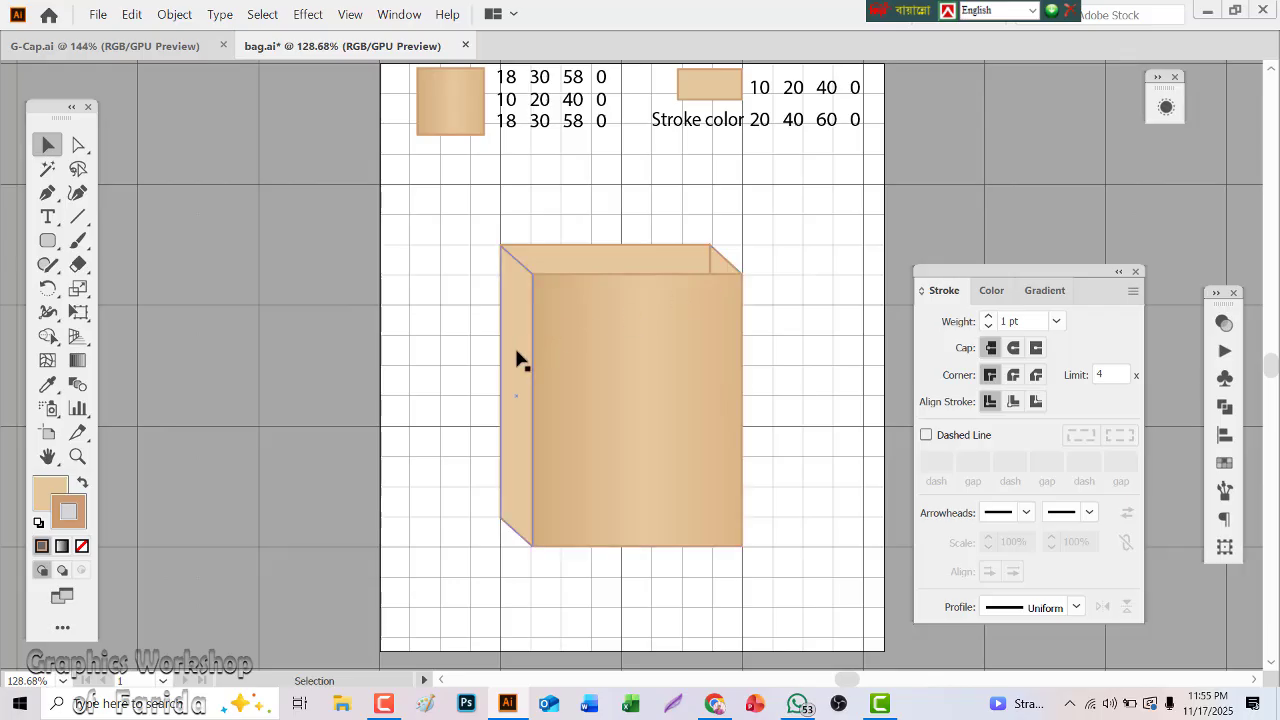
{"action": "left_click", "coordinate": [516, 351]}
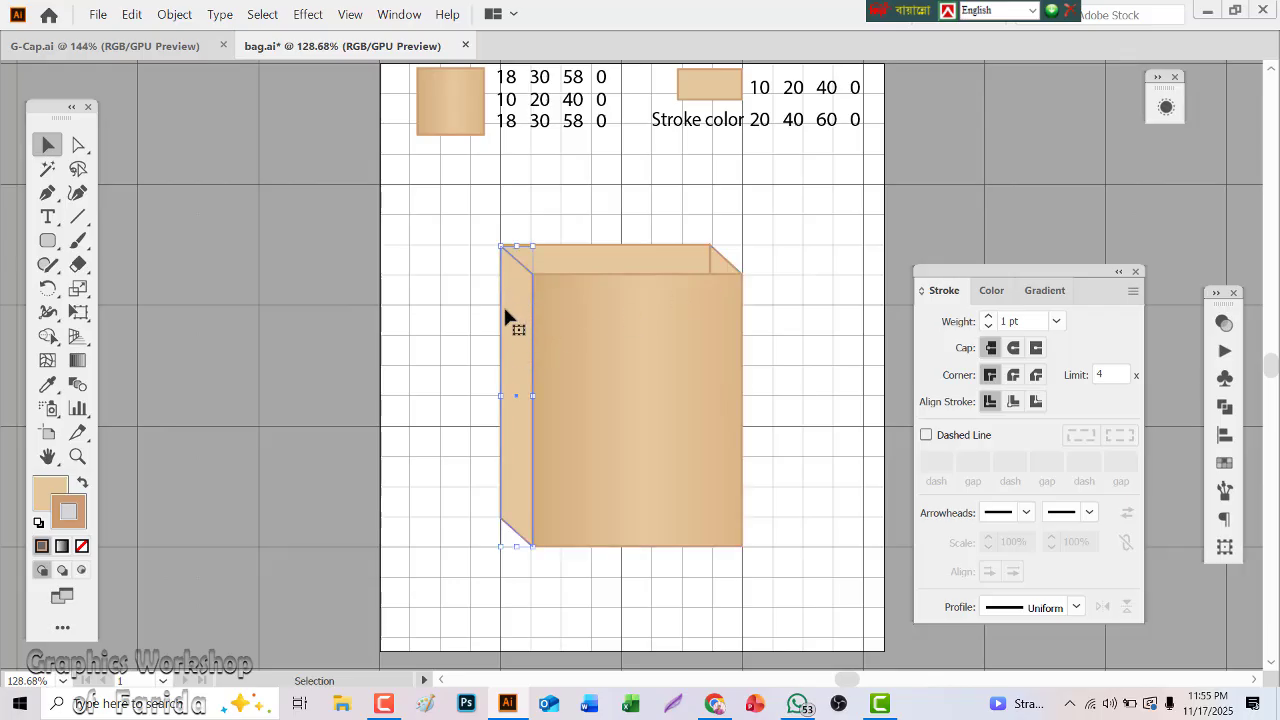
{"action": "left_click", "coordinate": [47, 192]}
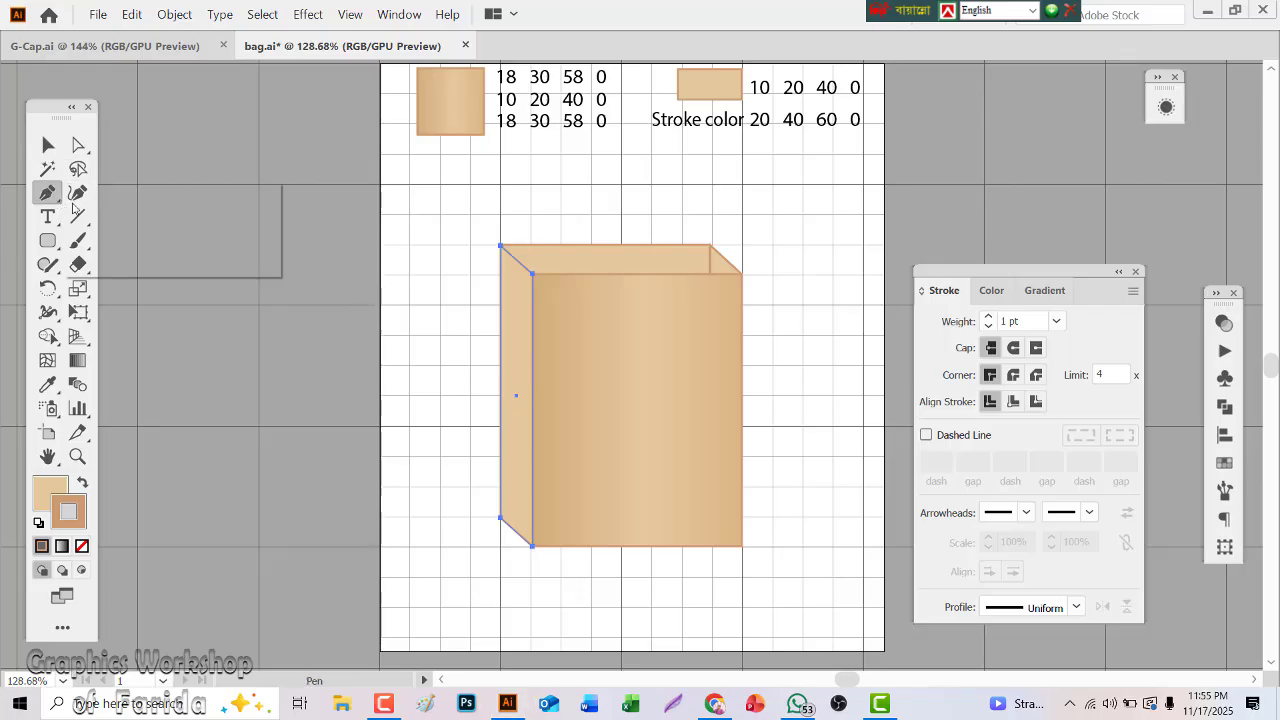
{"action": "left_click", "coordinate": [114, 214]}
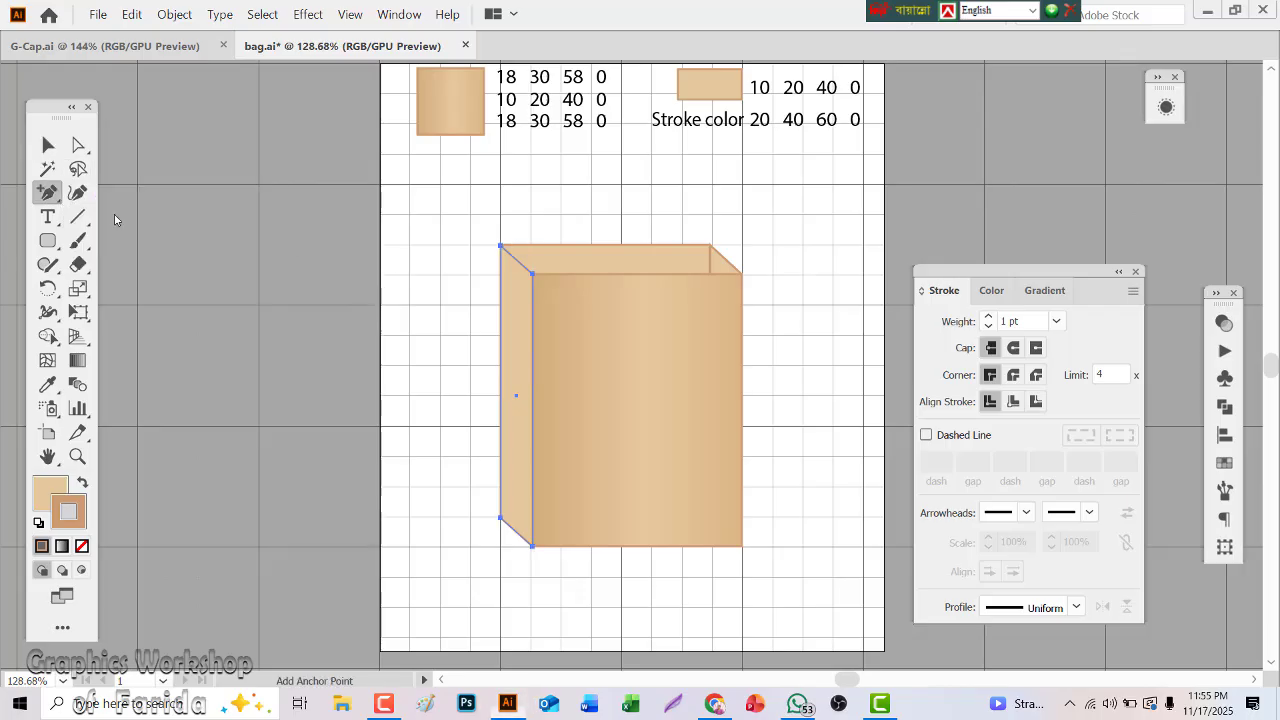
{"action": "left_click", "coordinate": [516, 259]}
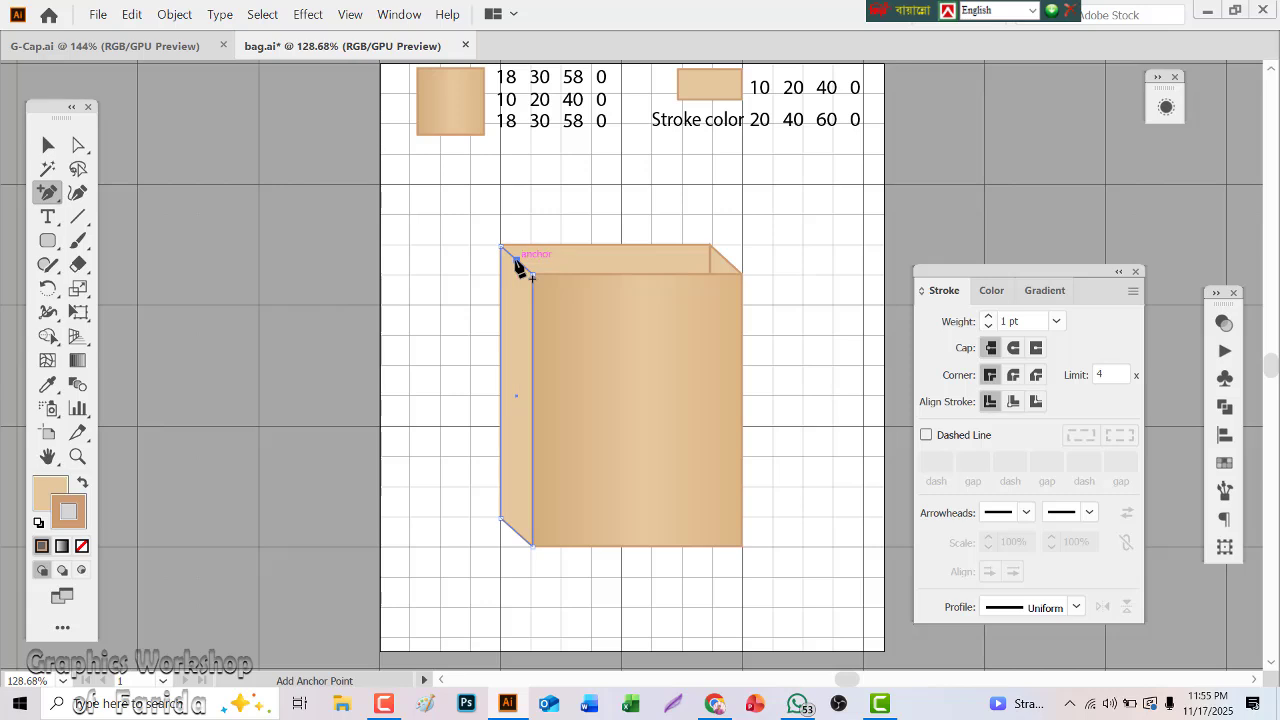
{"action": "left_click", "coordinate": [515, 530]}
Add an anchor point at the middle of the right side panel's slanted top edge
{"action": "left_click", "coordinate": [48, 145]}
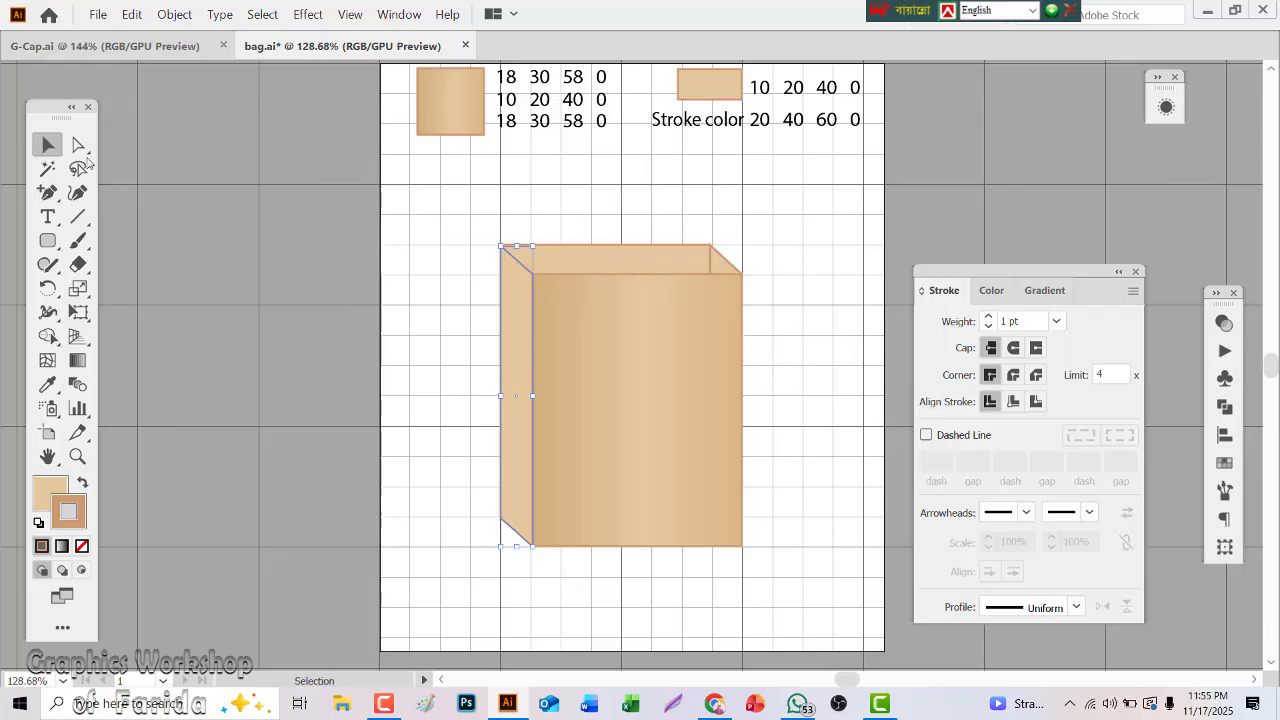
{"action": "left_click", "coordinate": [724, 262]}
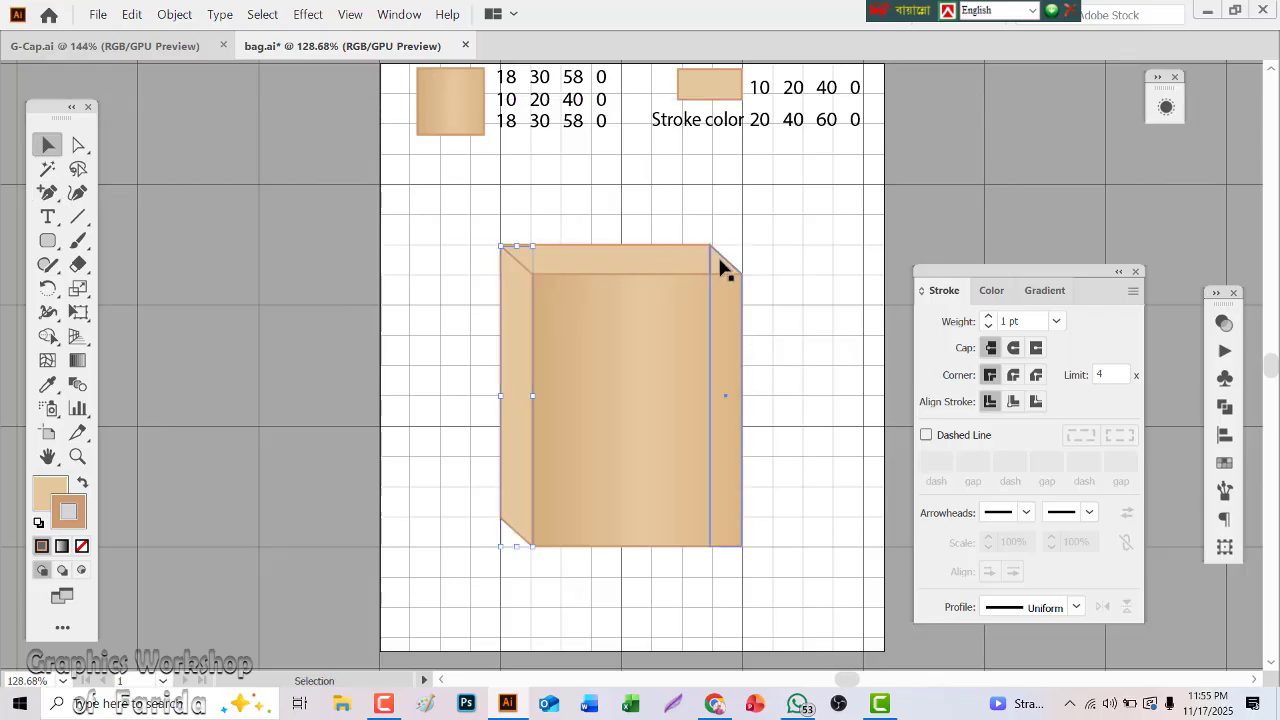
{"action": "left_click", "coordinate": [47, 192]}
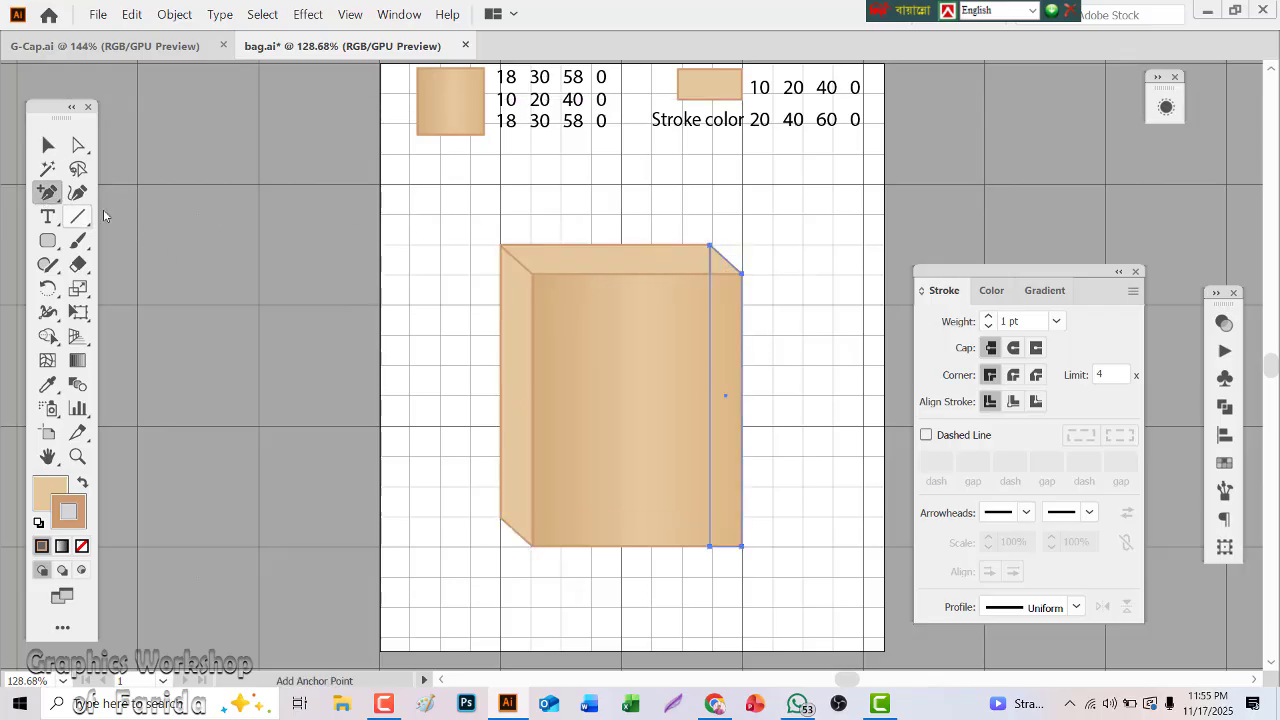
{"action": "left_click", "coordinate": [723, 256]}
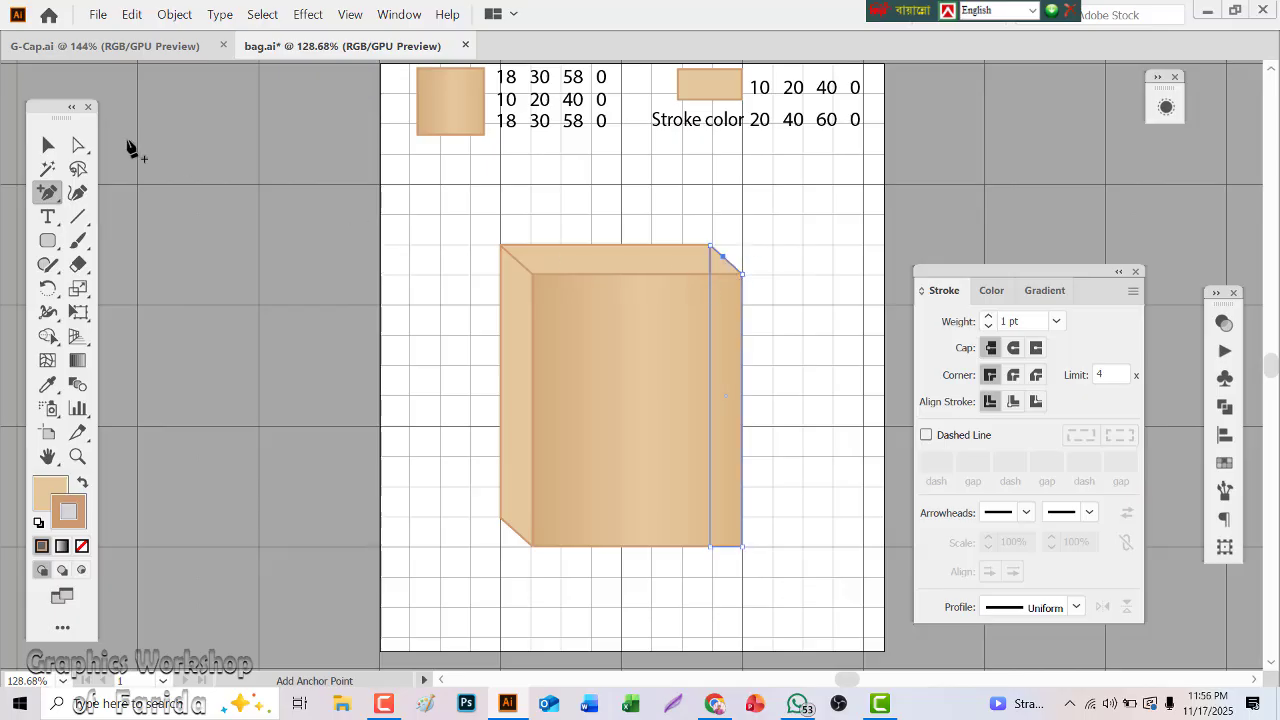
Fold the left side panel by moving its top midpoint right and slightly up and its bottom midpoint up
{"action": "left_click", "coordinate": [80, 146]}
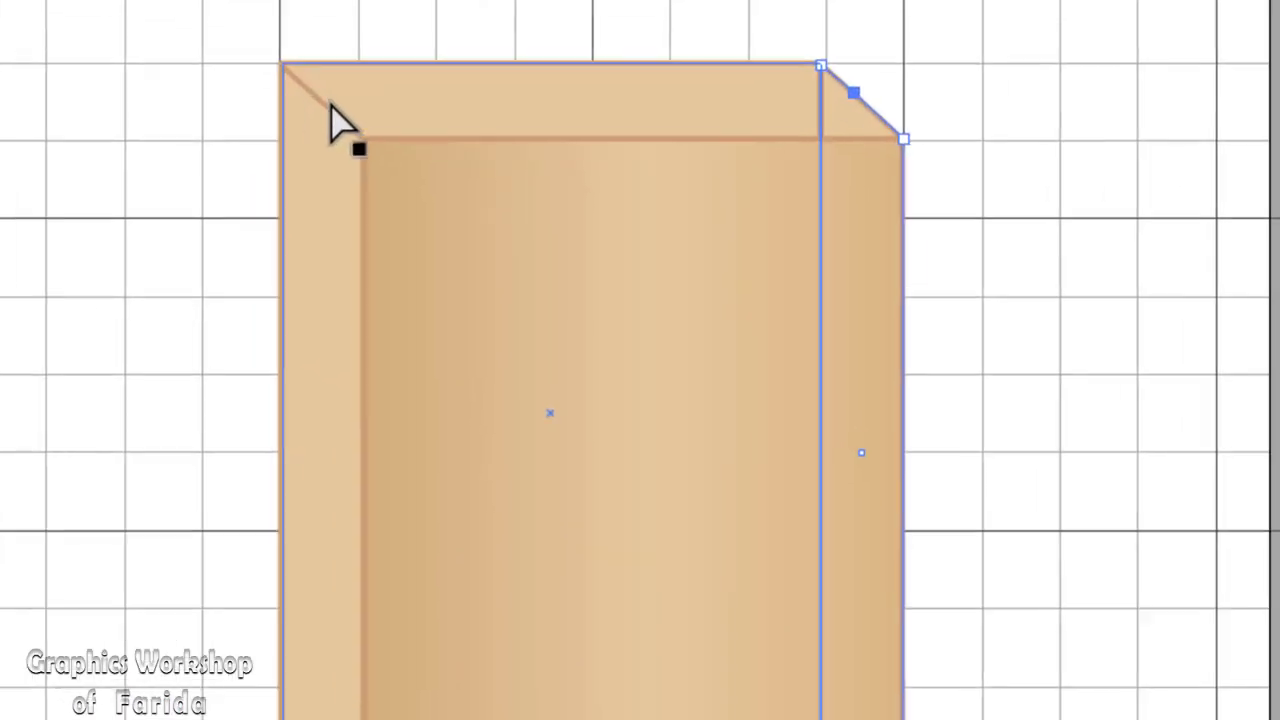
{"action": "left_click", "coordinate": [290, 77]}
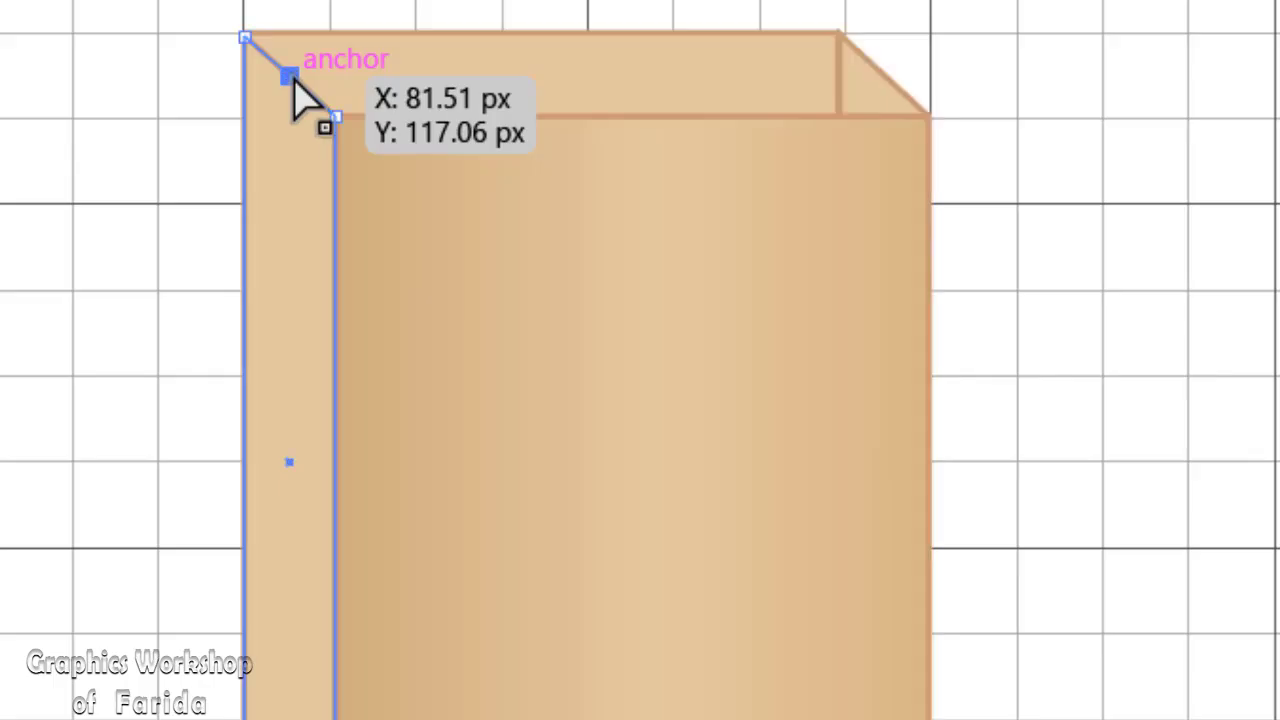
{"action": "left_click_drag", "start_coordinate": [292, 79], "coordinate": [316, 73]}
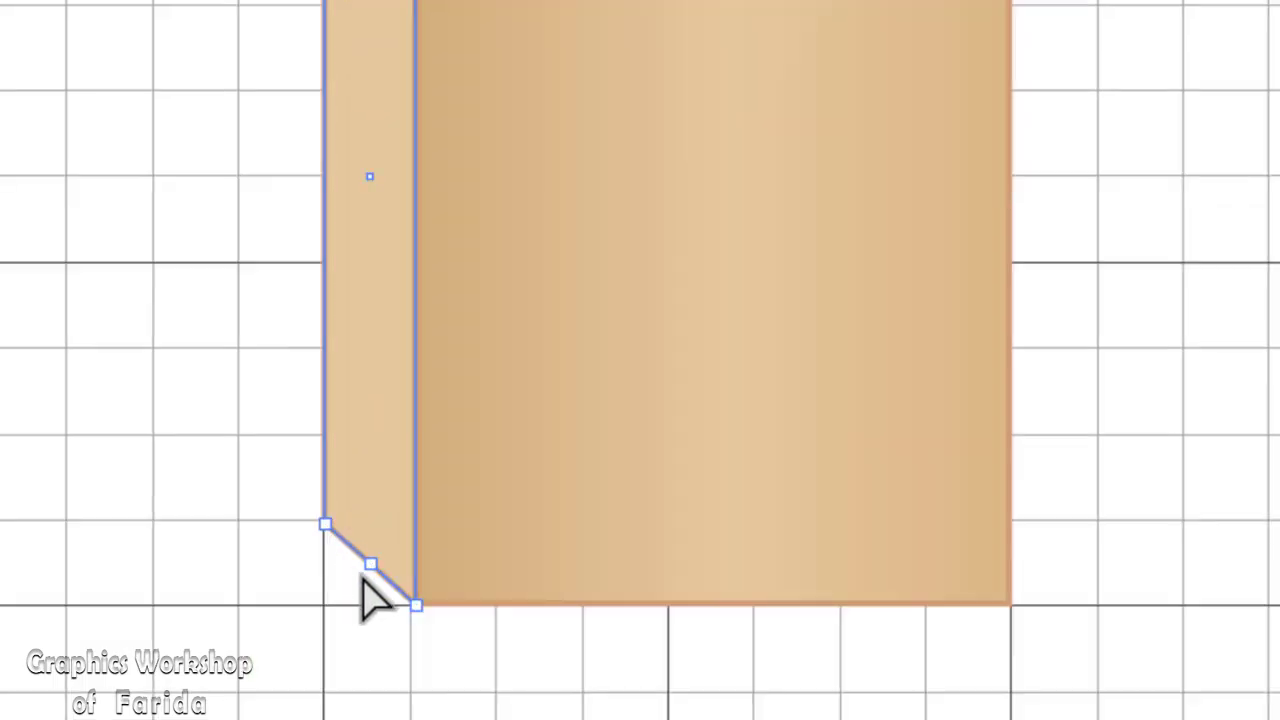
{"action": "left_click", "coordinate": [369, 564]}
{"action": "left_click_drag", "start_coordinate": [369, 564], "coordinate": [366, 544]}
{"action": "left_click", "coordinate": [342, 695]}
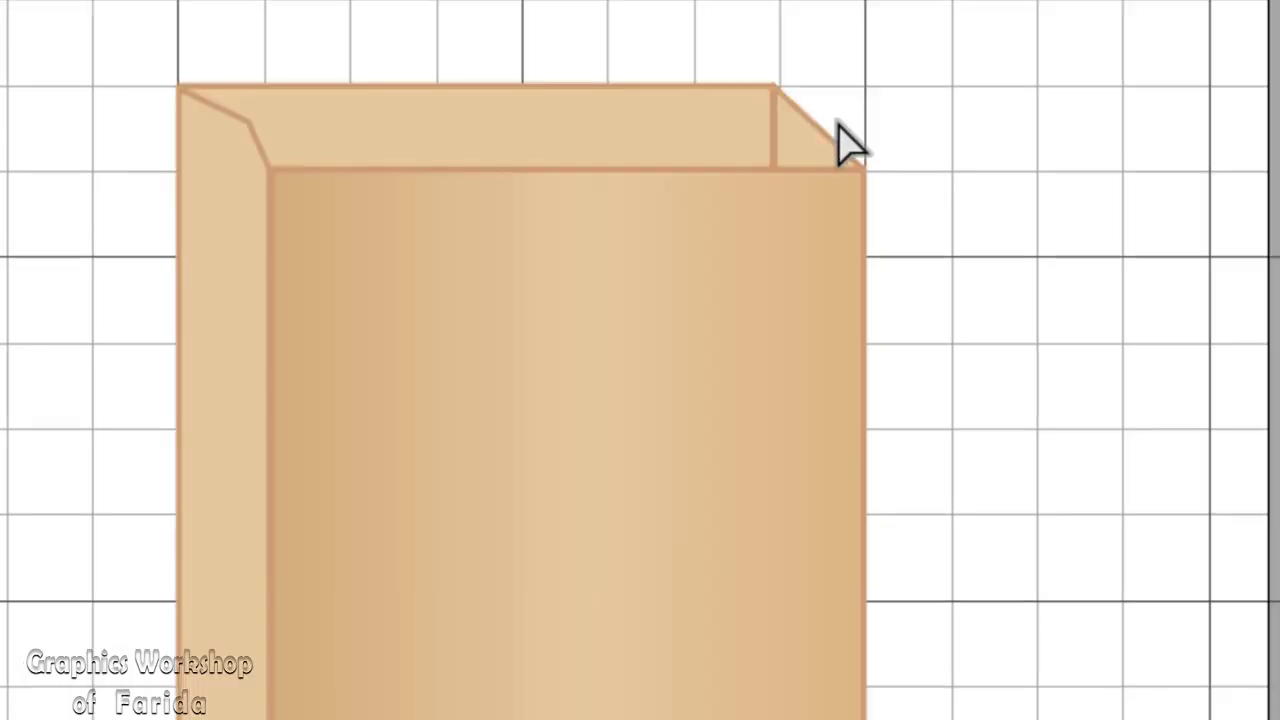
Pull the right side panel's top-edge midpoint left and slightly down to form an inward fold
{"action": "left_click", "coordinate": [818, 138]}
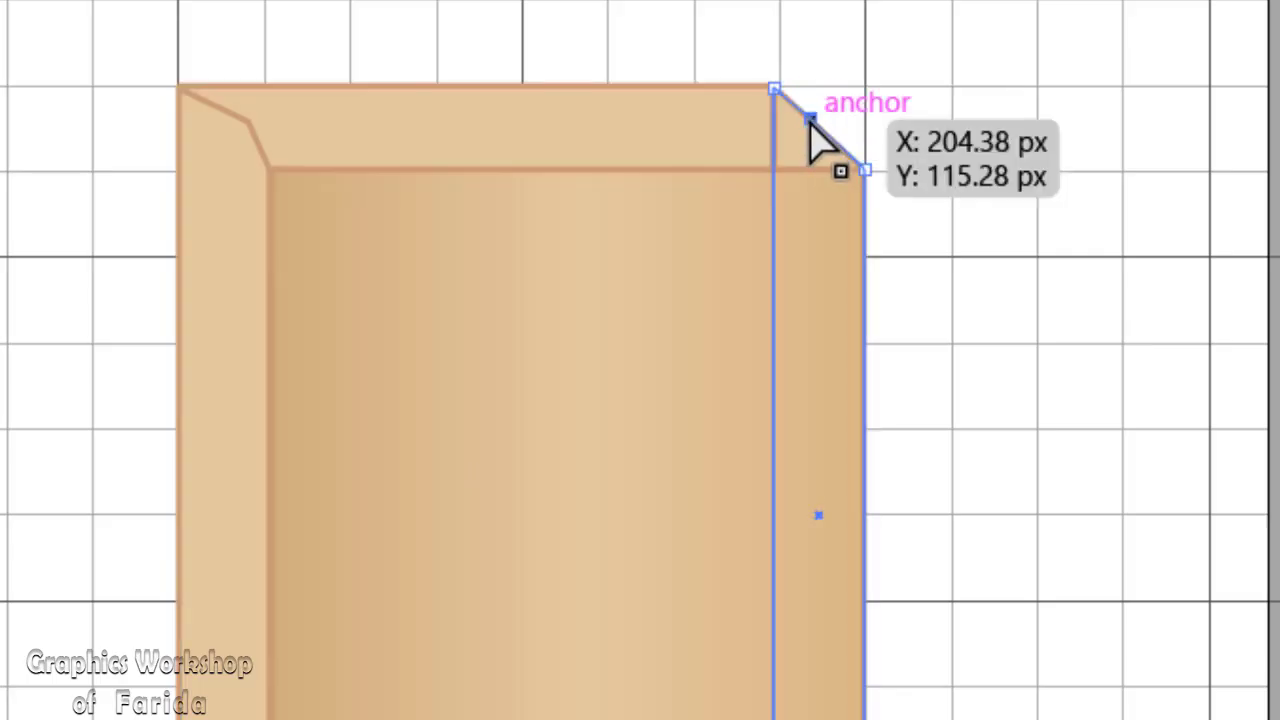
{"action": "left_click_drag", "start_coordinate": [818, 136], "coordinate": [790, 135]}
{"action": "left_click", "coordinate": [894, 106]}
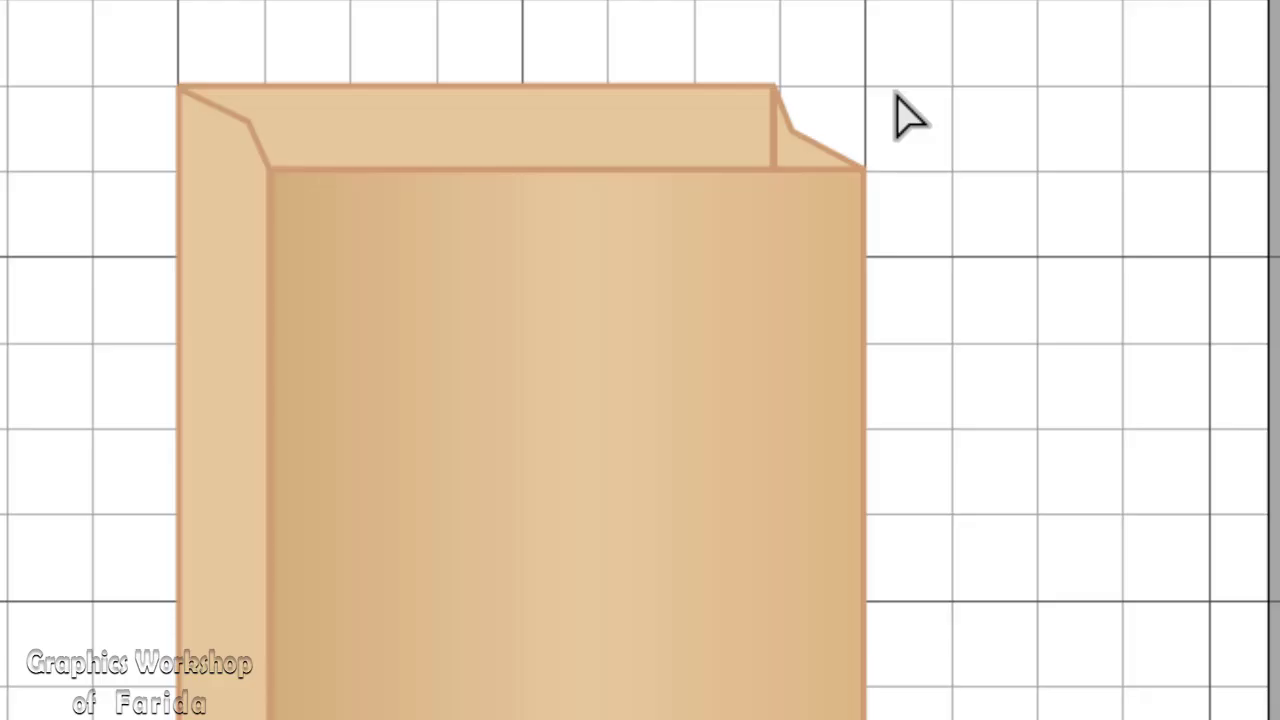
Nudge the right side panel's fold point three increments right and one increment down
{"action": "left_click", "coordinate": [792, 135]}
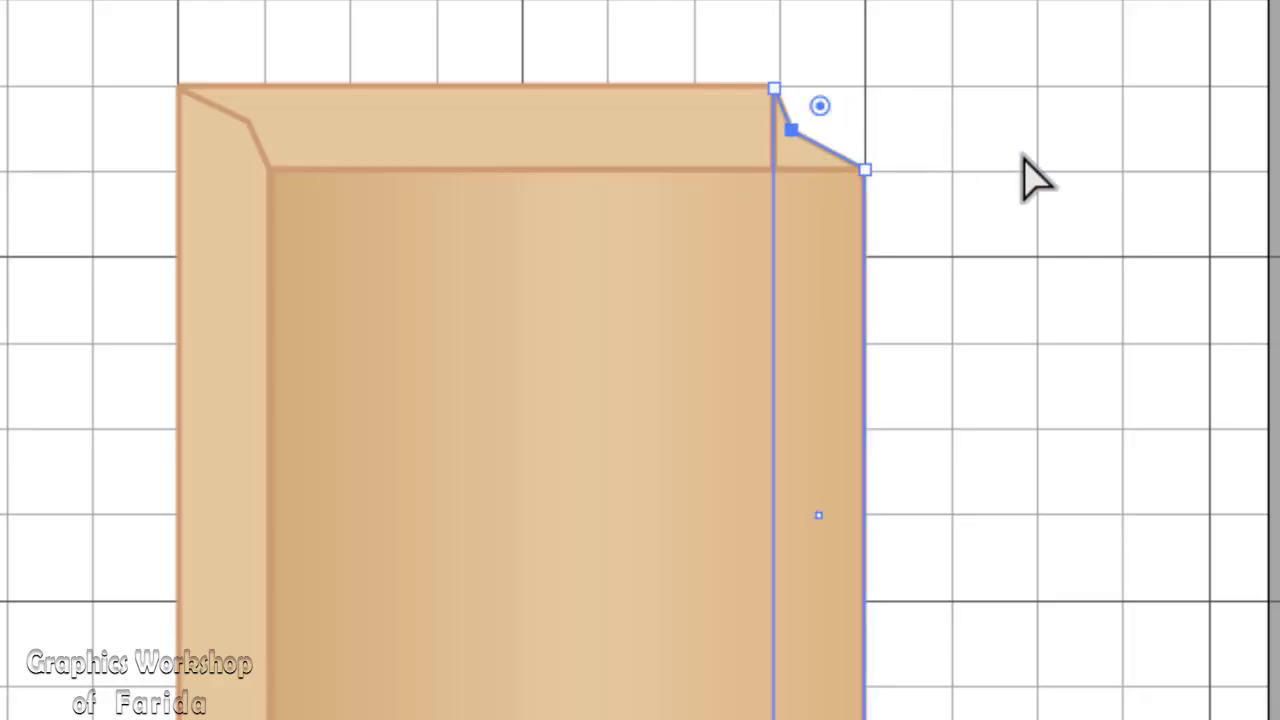
{"action": "key", "text": "Right"}
{"action": "key", "text": "Right"}
{"action": "key", "text": "Right"}
{"action": "key", "text": "Down"}
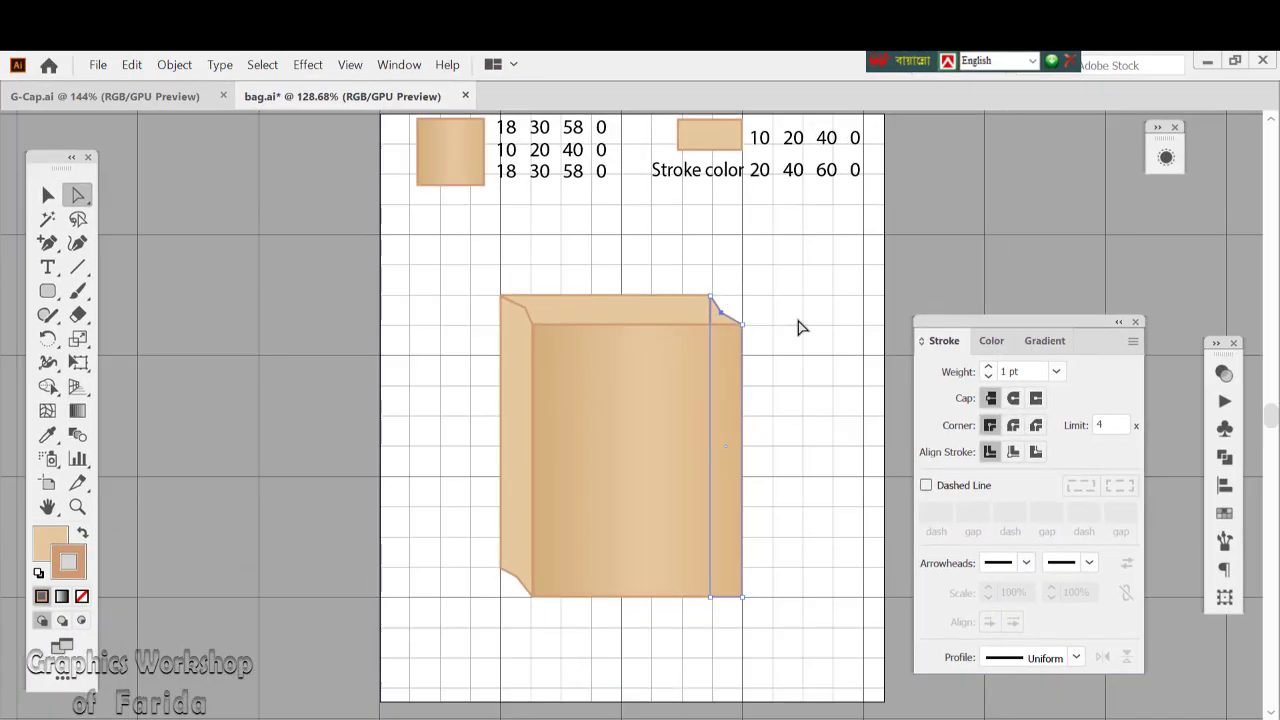
{"action": "left_click", "coordinate": [952, 225]}
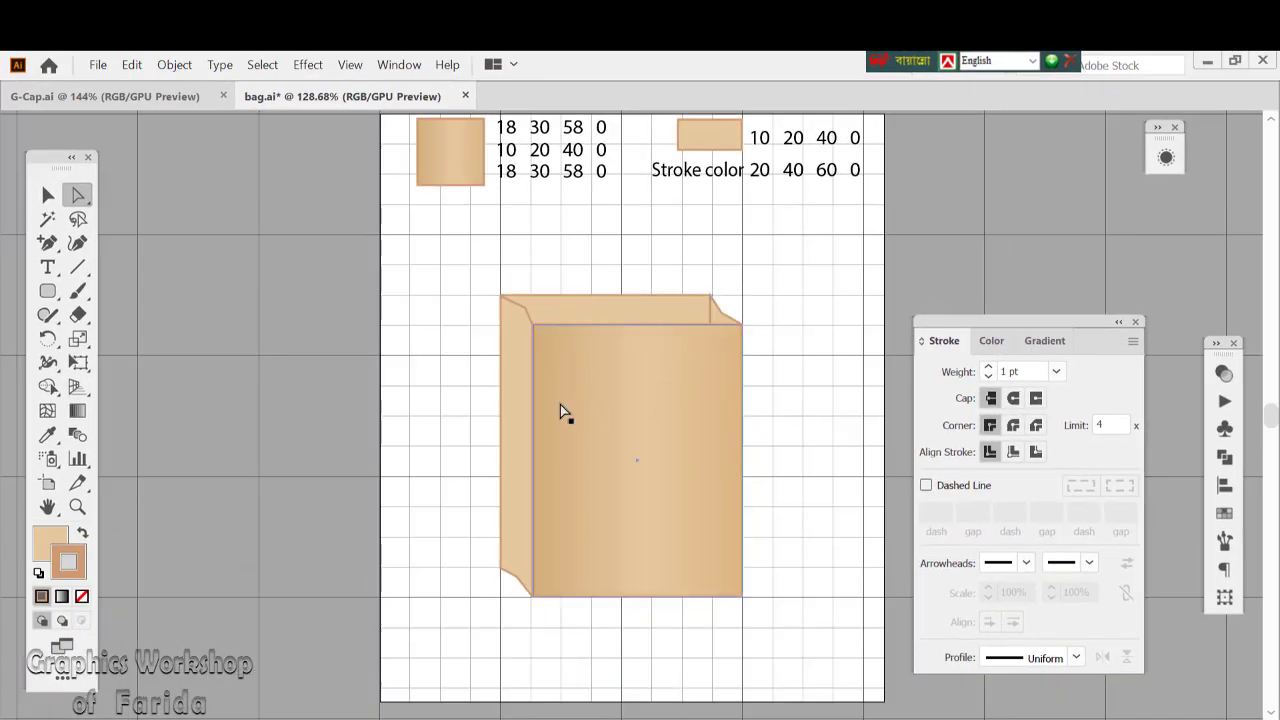
Apply the square gradient swatch's appearance to the left side panel with the Eyedropper
{"action": "left_click", "coordinate": [508, 377]}
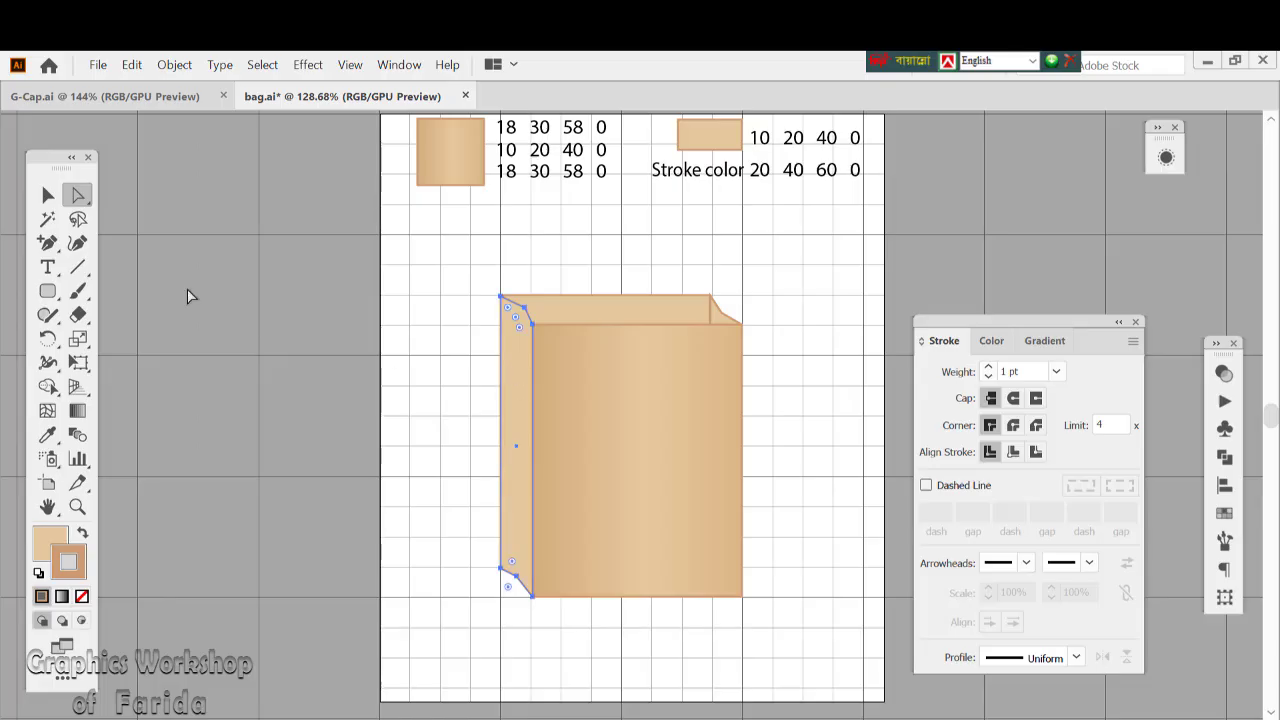
{"action": "left_click", "coordinate": [50, 196]}
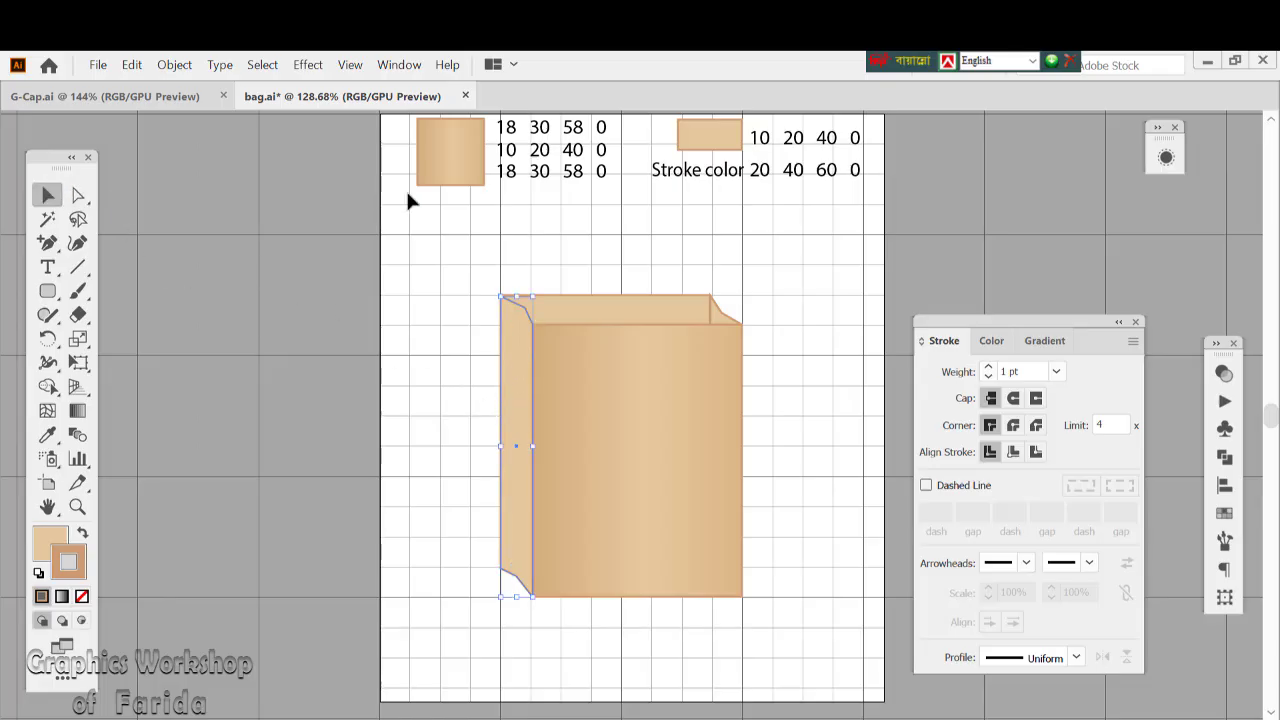
{"action": "left_click", "coordinate": [47, 434]}
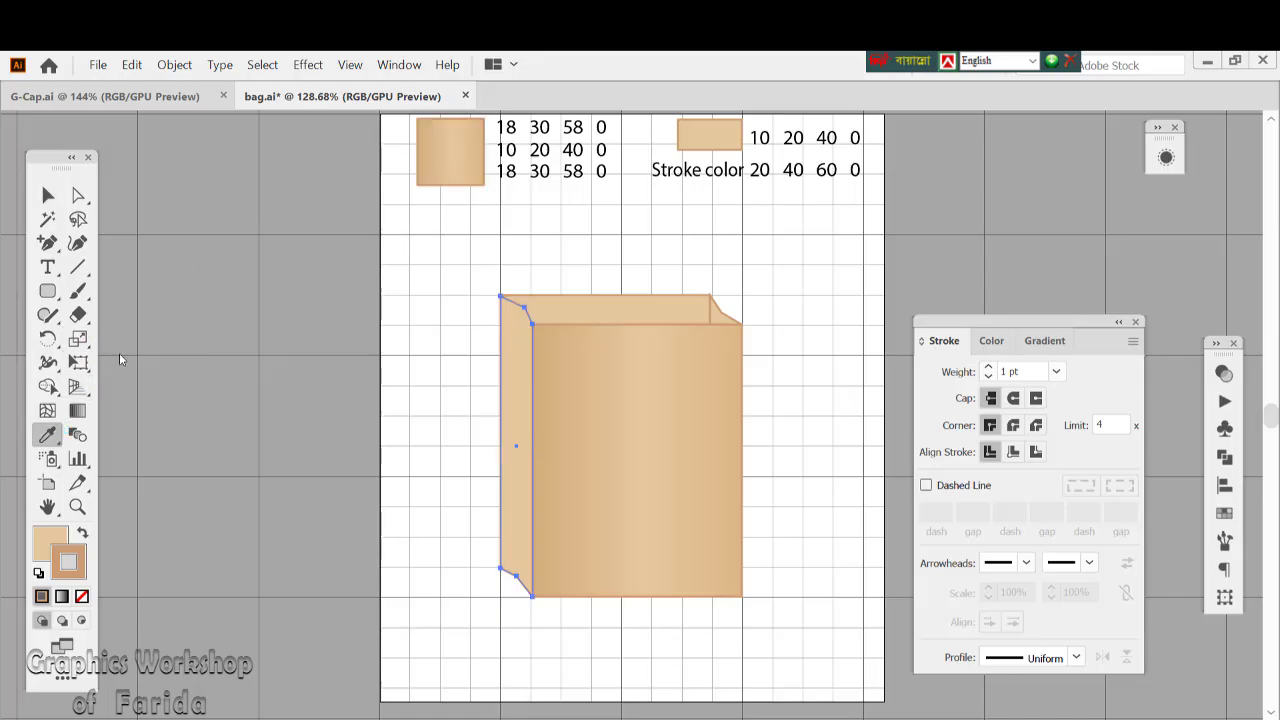
{"action": "left_click", "coordinate": [458, 144]}
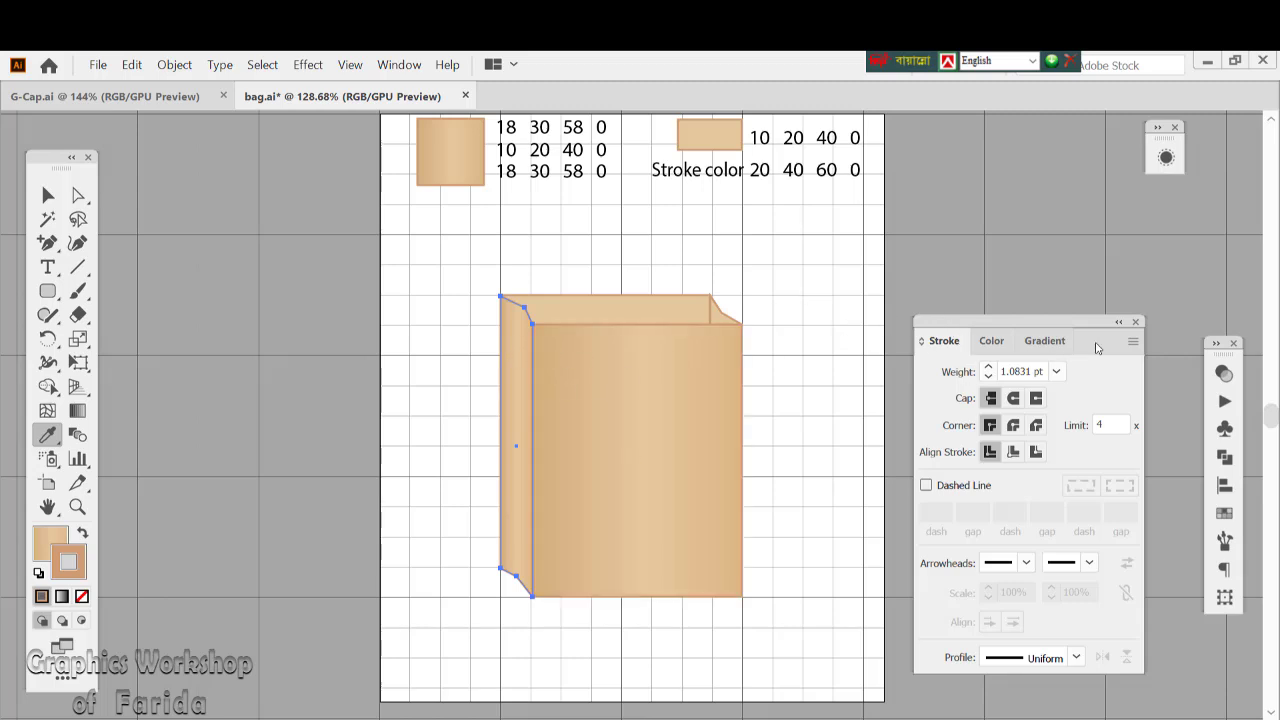
Remove the first color stop from the left side panel's fill gradient and move the middle stop to the start, at 0.371%
{"action": "left_click", "coordinate": [1050, 340]}
{"action": "left_click_drag", "start_coordinate": [1040, 326], "coordinate": [1057, 250]}
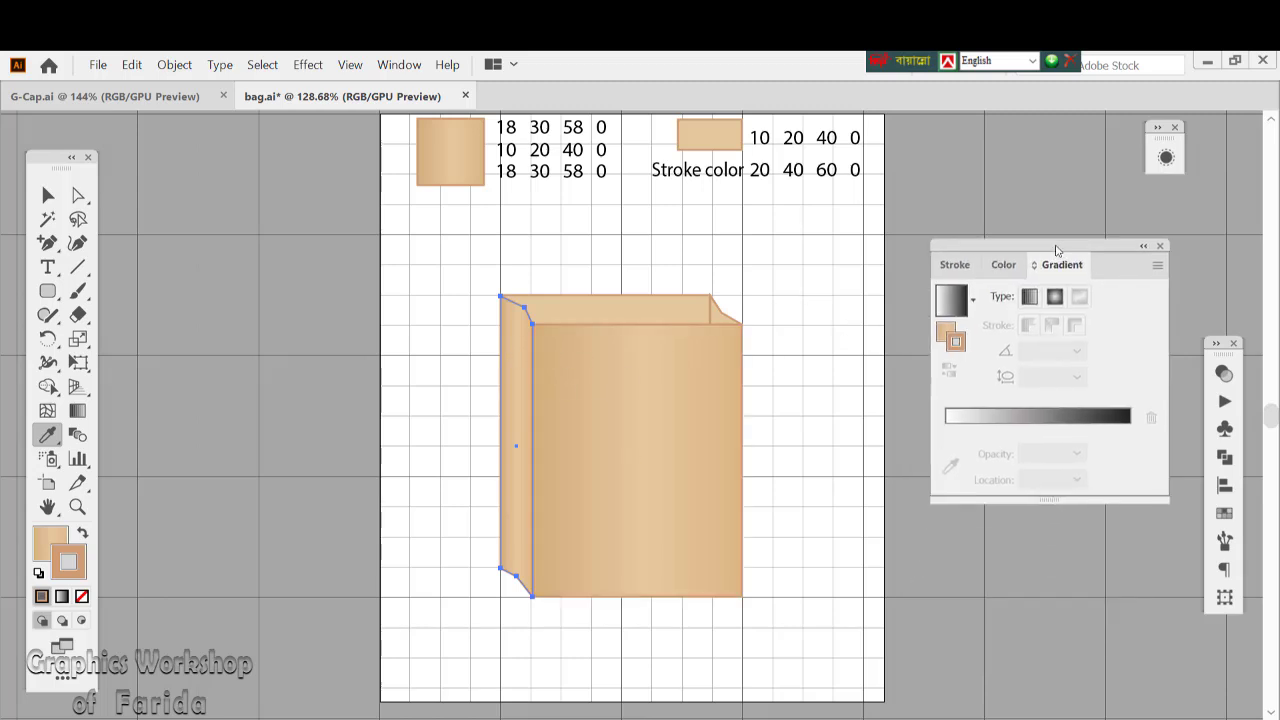
{"action": "left_click", "coordinate": [38, 540]}
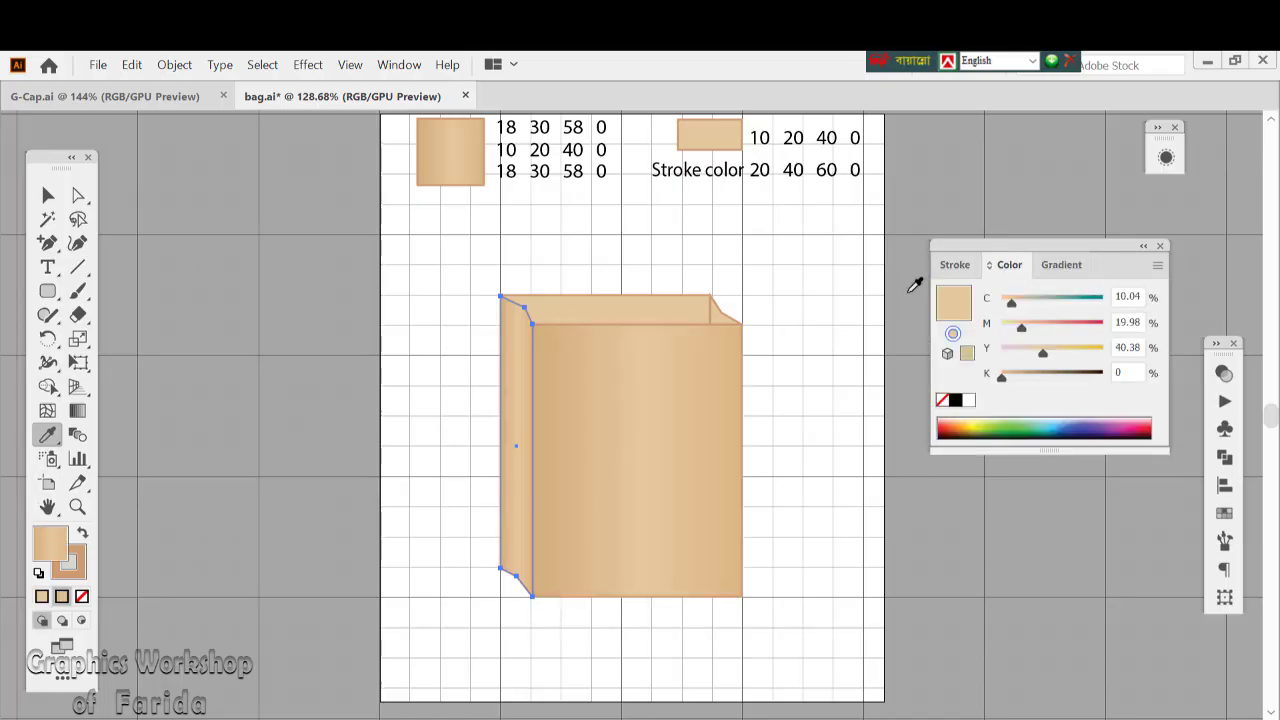
{"action": "left_click", "coordinate": [1049, 270]}
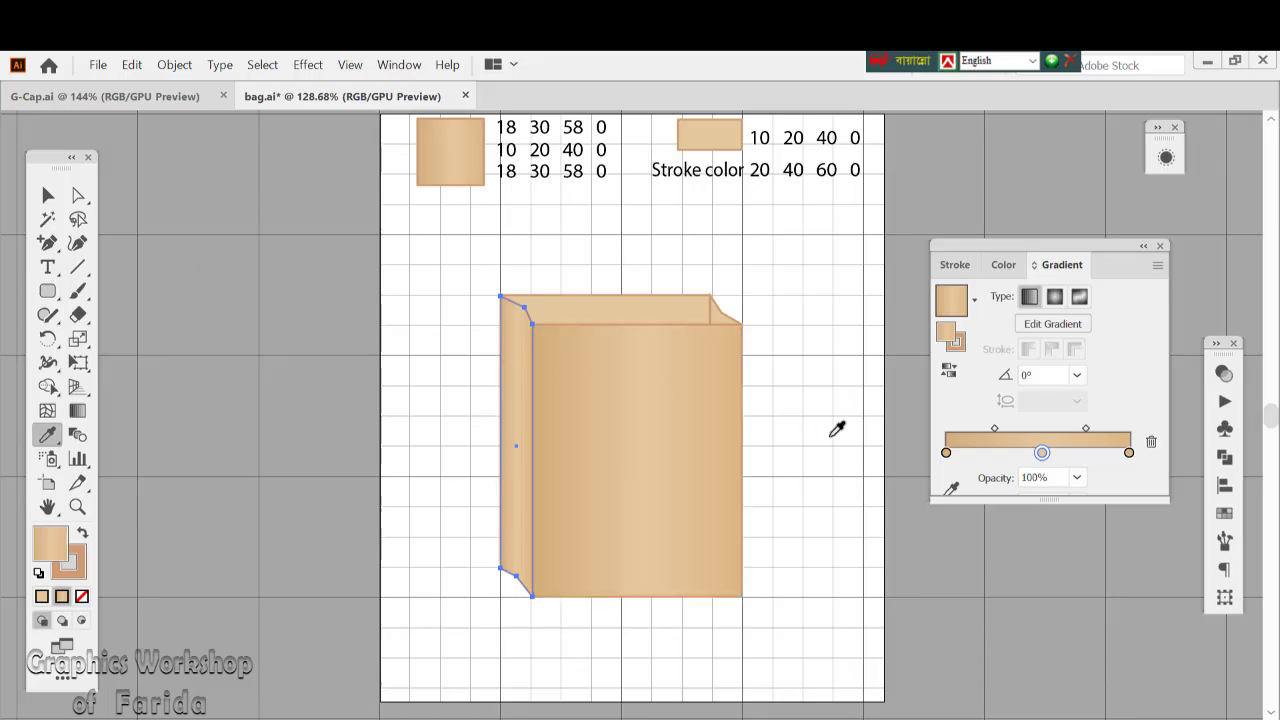
{"action": "left_click", "coordinate": [946, 453]}
{"action": "left_click_drag", "start_coordinate": [937, 475], "coordinate": [920, 500]}
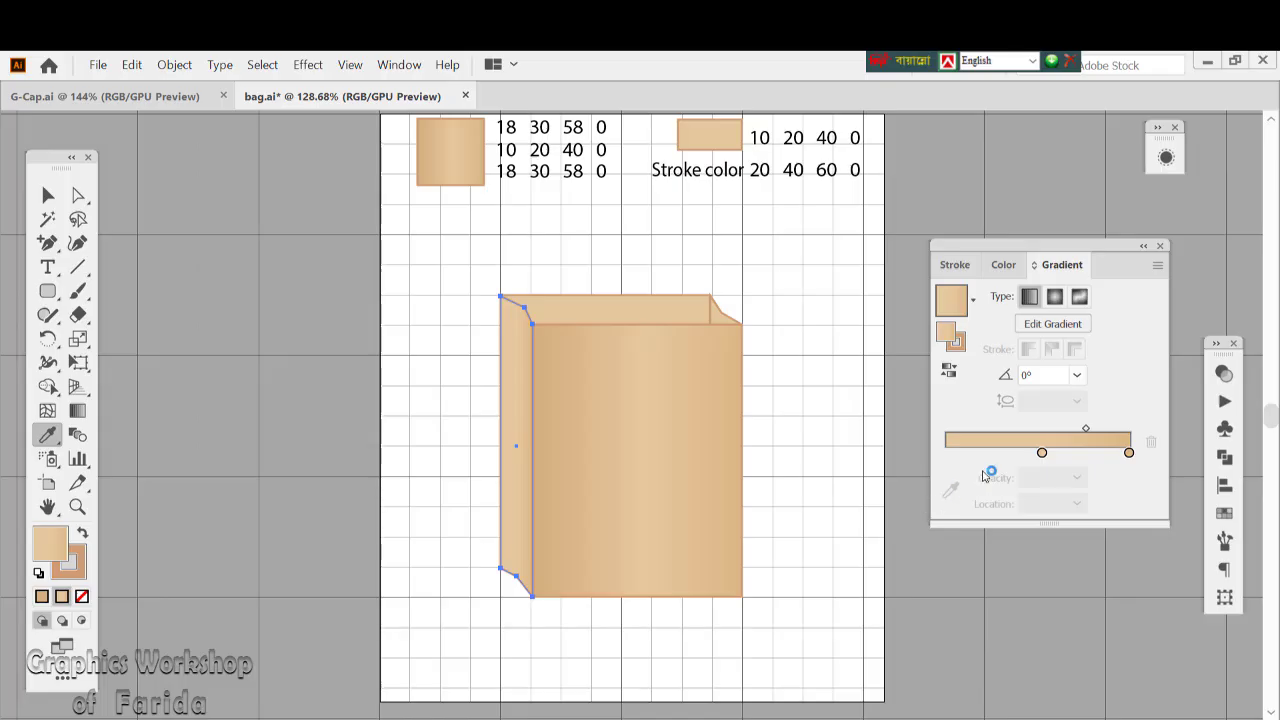
{"action": "left_click_drag", "start_coordinate": [1041, 455], "coordinate": [942, 463]}
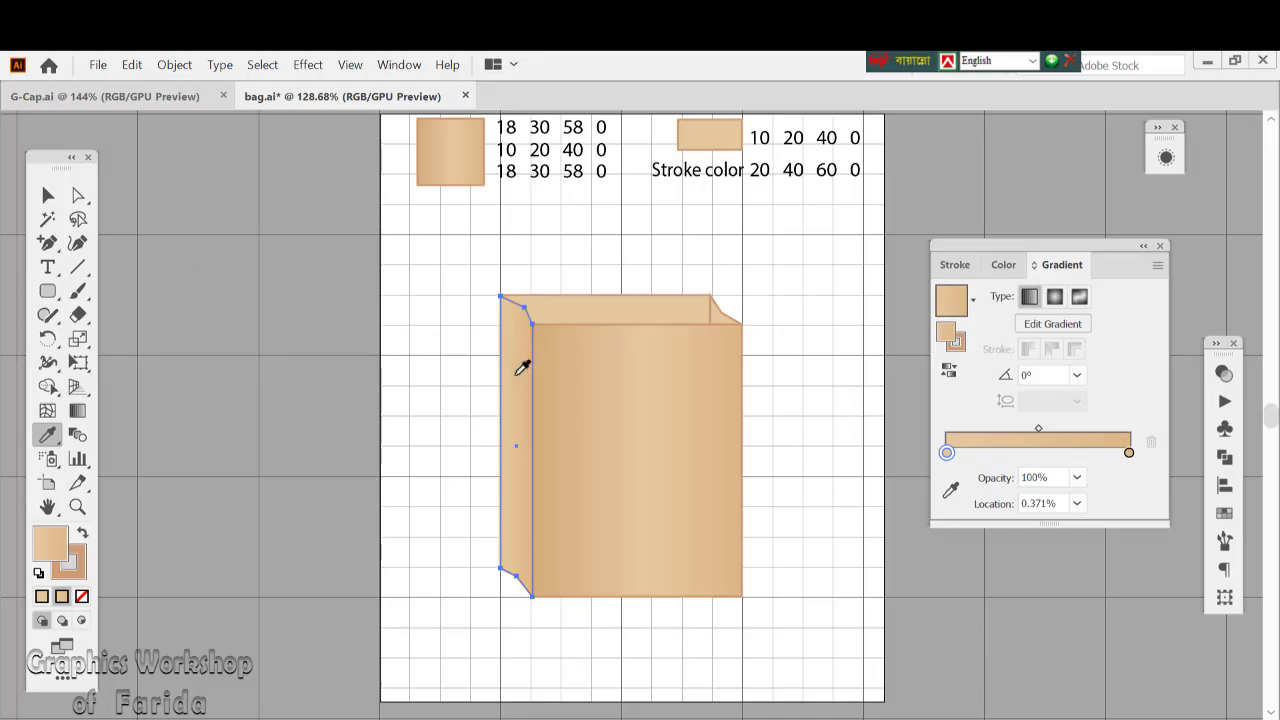
Move the gradient's darker end stop to about 63% and its midpoint to 84.8495%, and deselect the left side panel
{"action": "left_click_drag", "start_coordinate": [1130, 456], "coordinate": [1063, 461]}
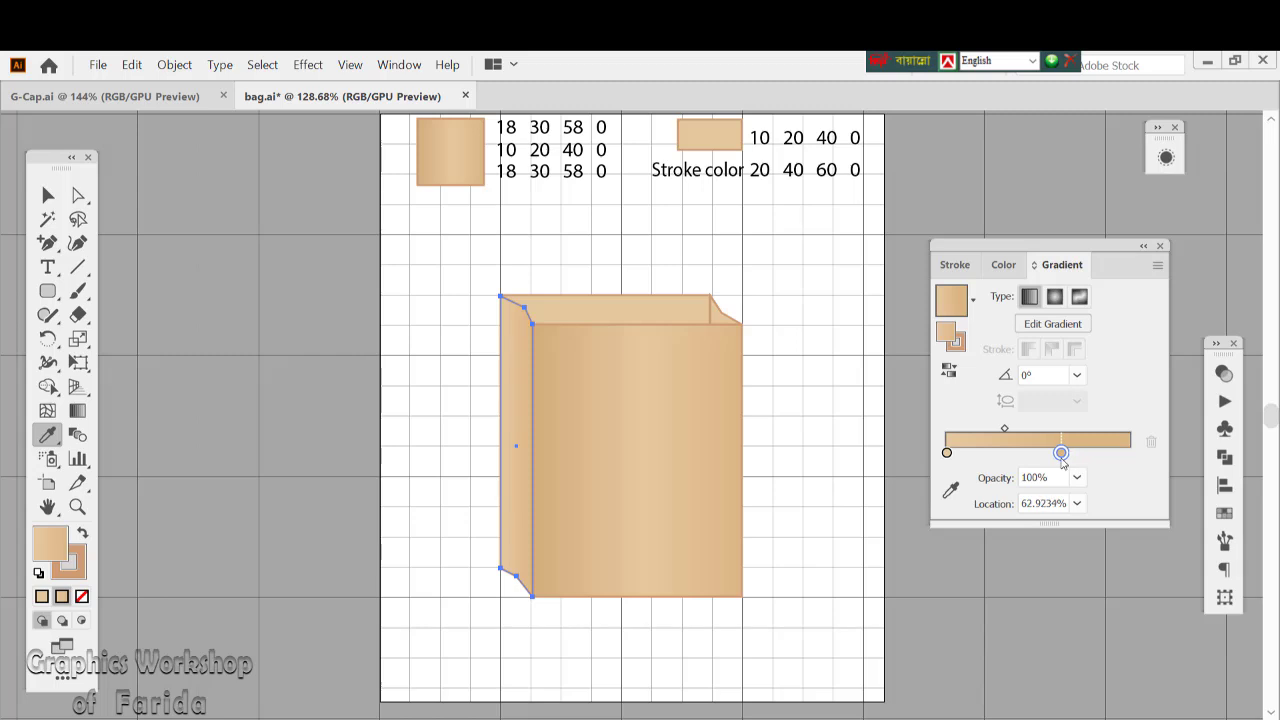
{"action": "left_click_drag", "start_coordinate": [1005, 430], "coordinate": [1041, 431]}
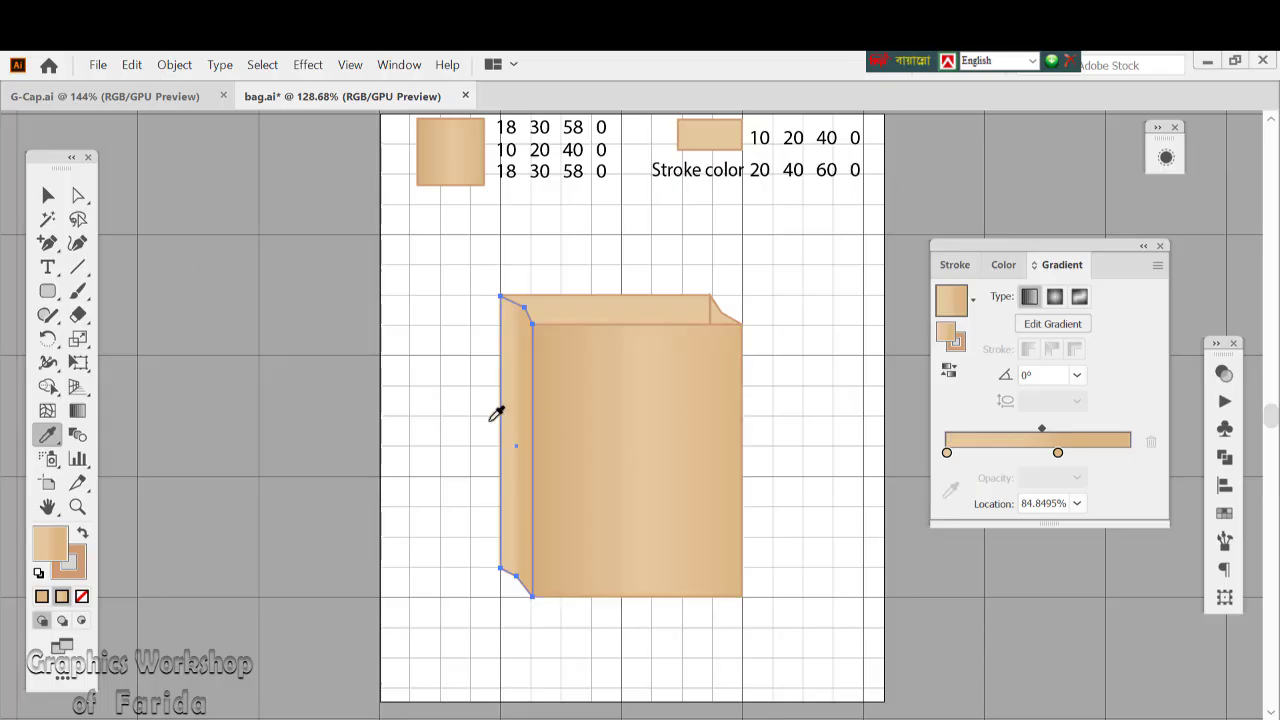
{"action": "left_click", "coordinate": [47, 197]}
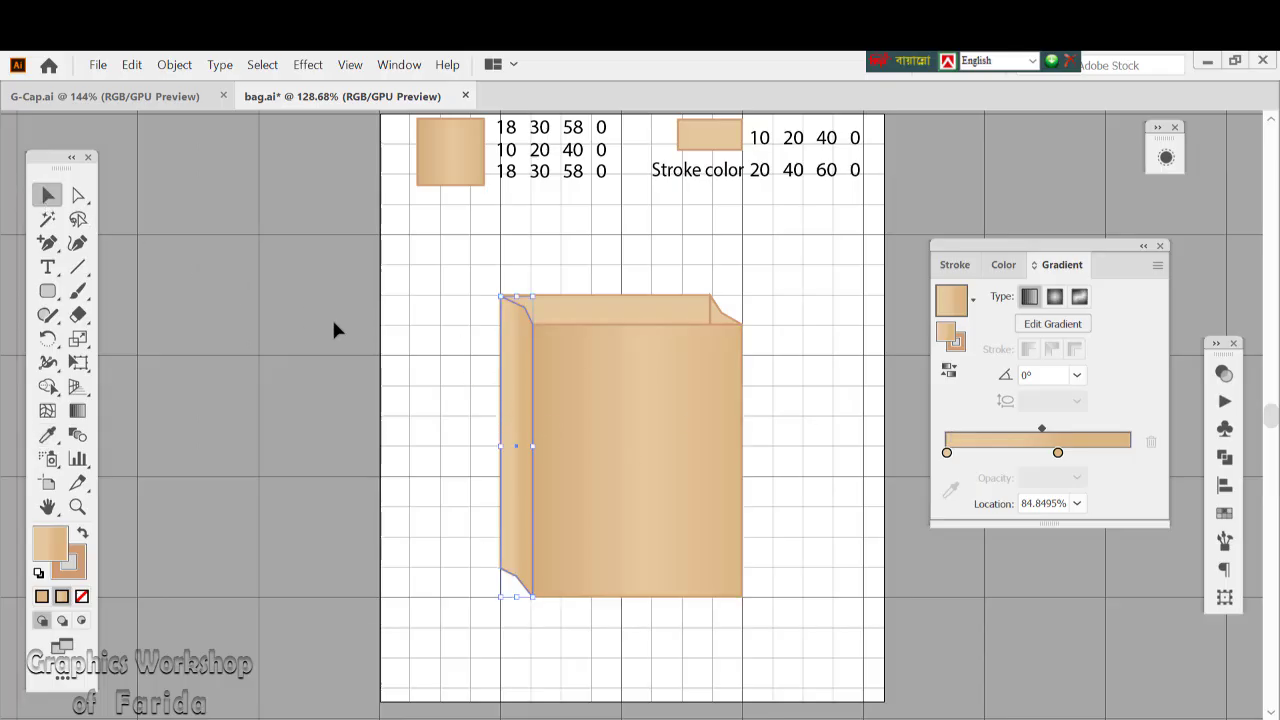
{"action": "left_click", "coordinate": [400, 340]}
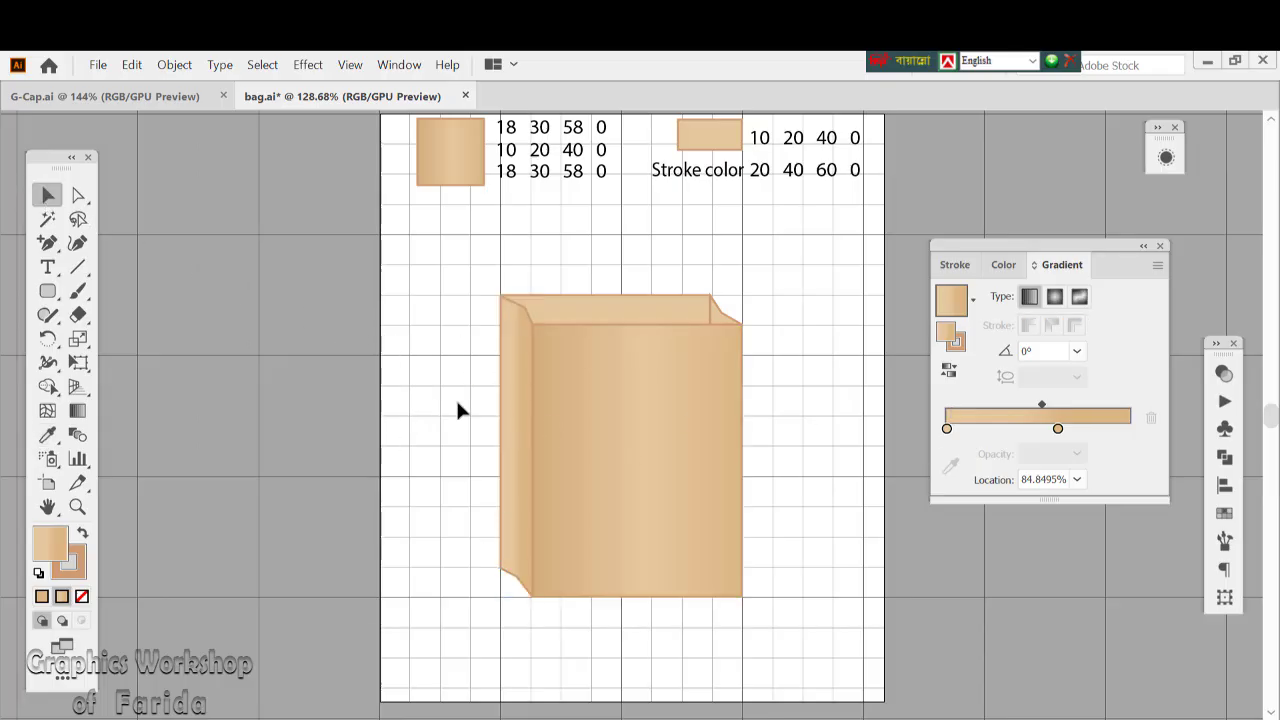
Move the whole bag slightly down the artboard, group its panels, and deselect the group
{"action": "left_click", "coordinate": [546, 340]}
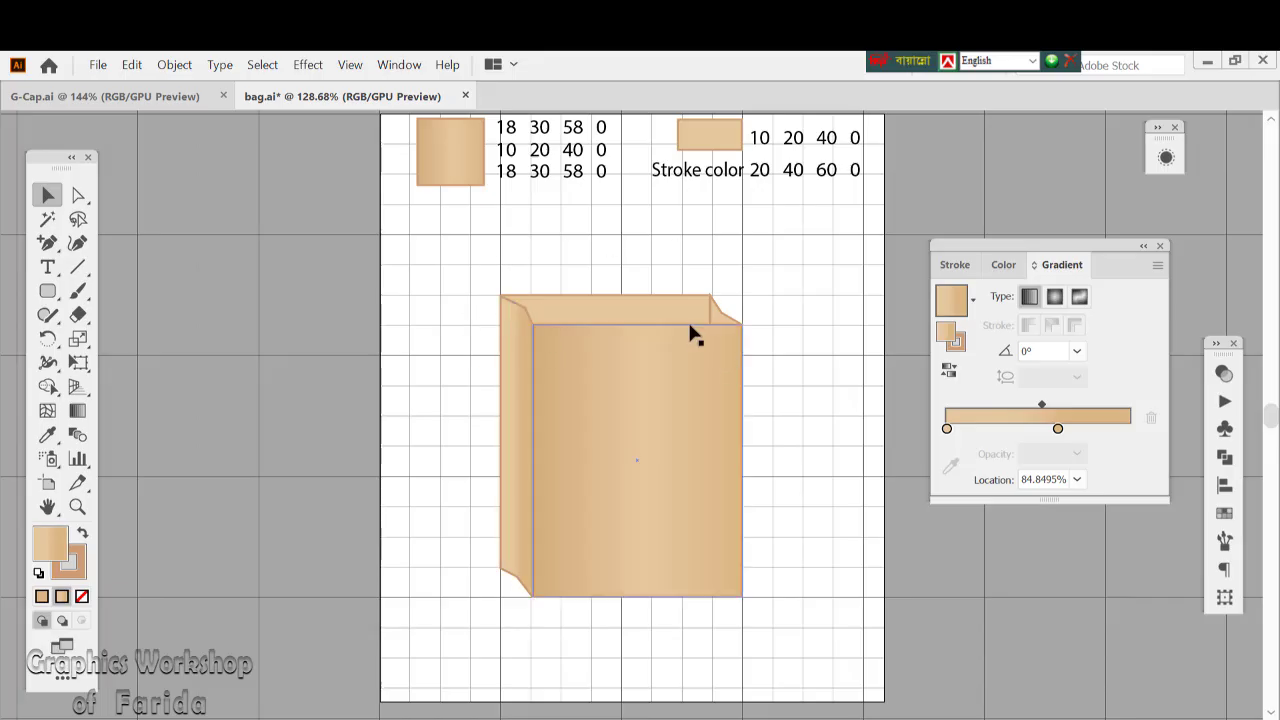
{"action": "left_click_drag", "start_coordinate": [449, 280], "coordinate": [769, 481]}
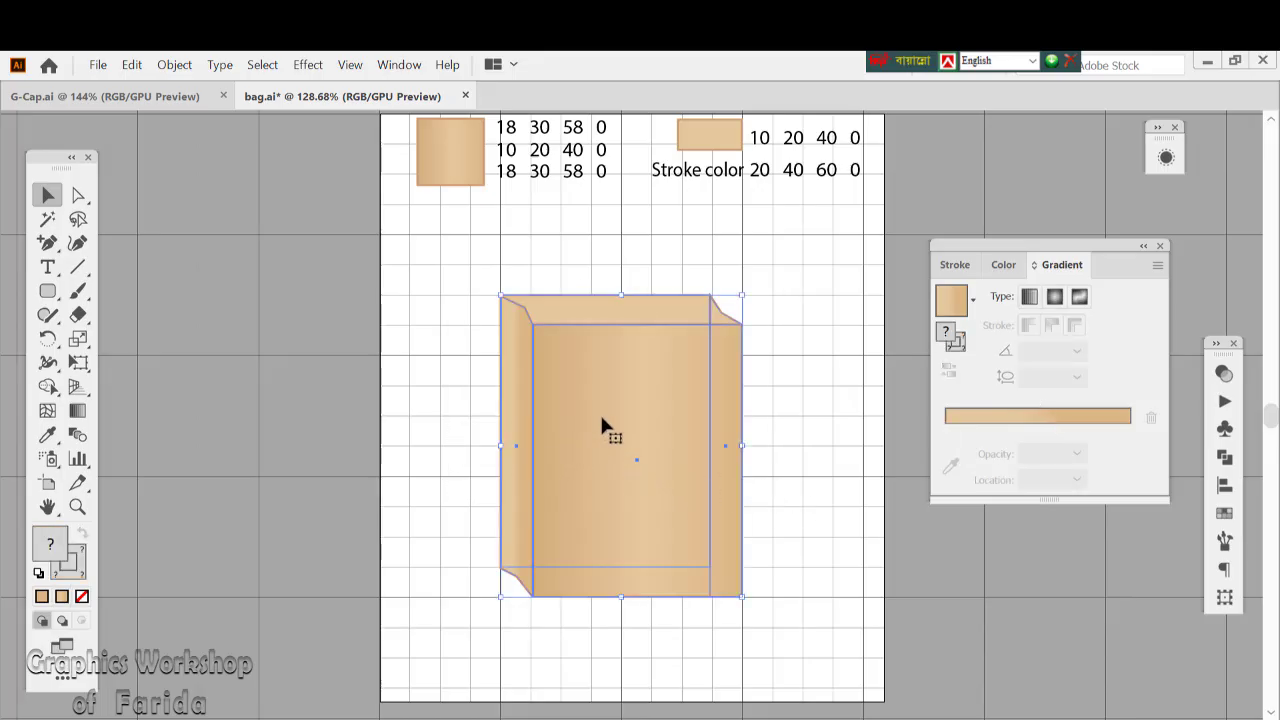
{"action": "left_click_drag", "start_coordinate": [601, 421], "coordinate": [605, 450]}
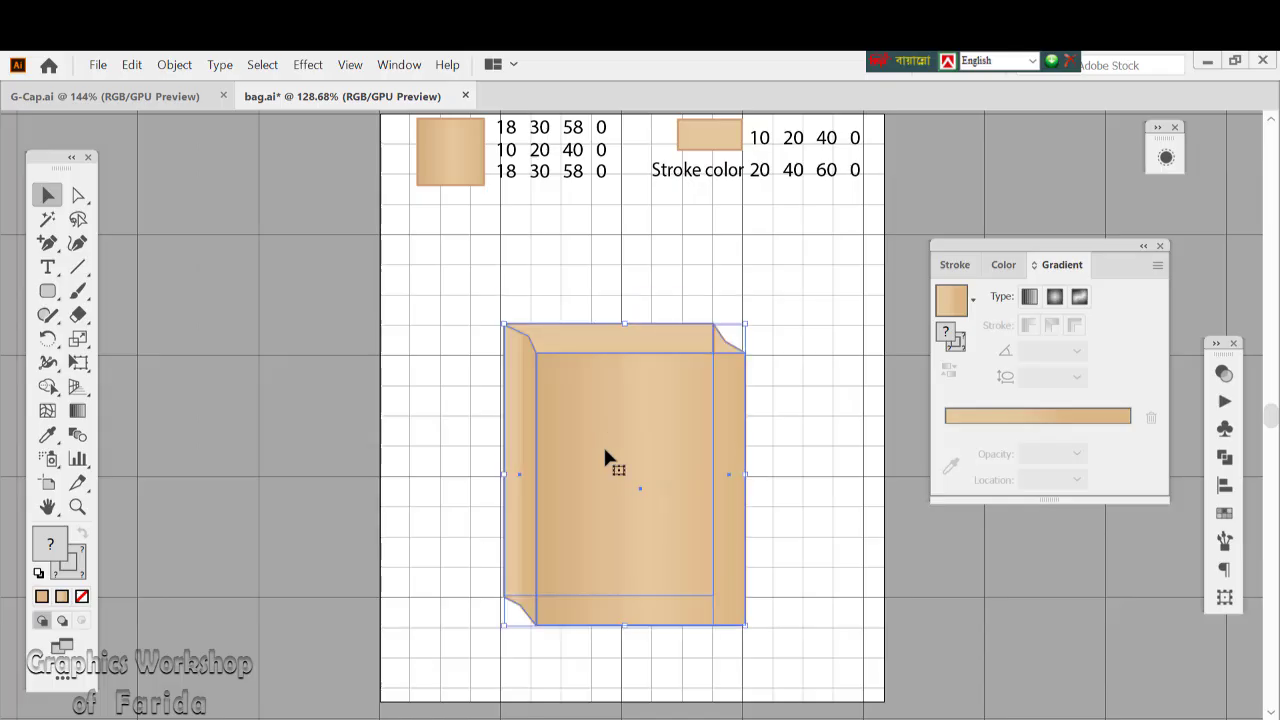
{"action": "left_click", "coordinate": [160, 66]}
{"action": "left_click", "coordinate": [188, 137]}
{"action": "left_click", "coordinate": [399, 338]}
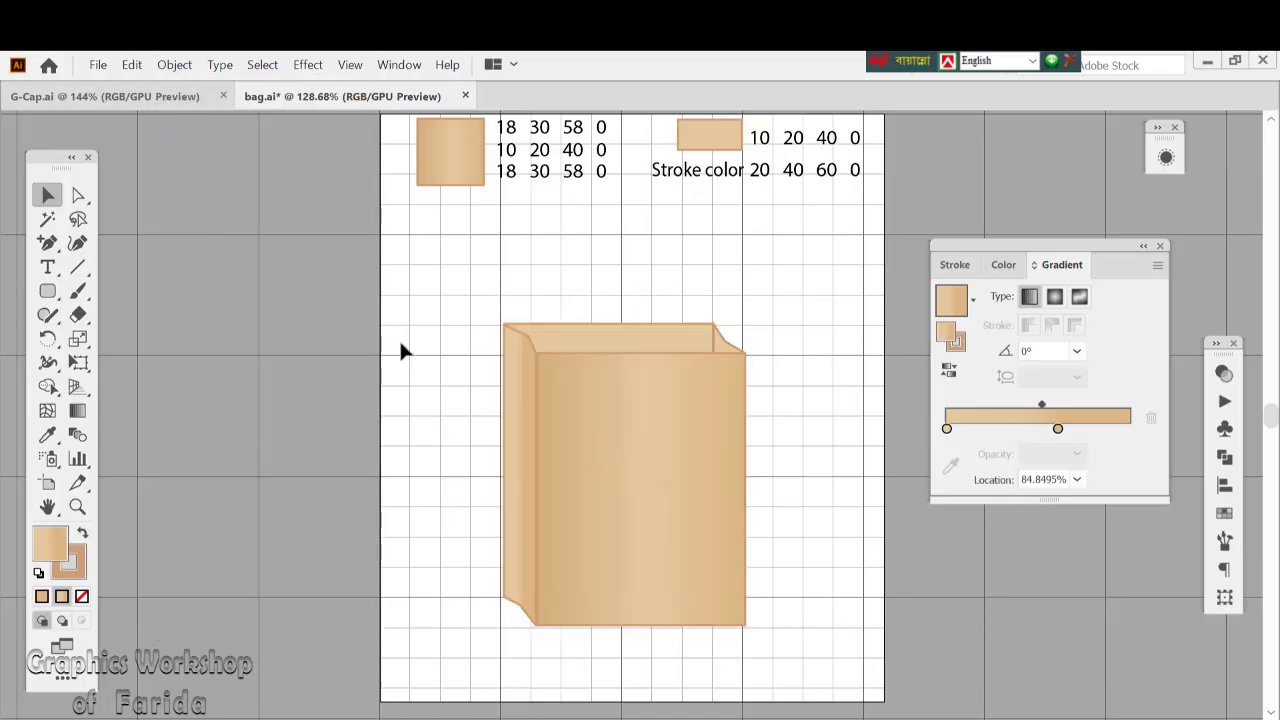
Draw a rounded rectangle with no fill, overlapping the bag's upper opening and extending above it
{"action": "left_click", "coordinate": [48, 295]}
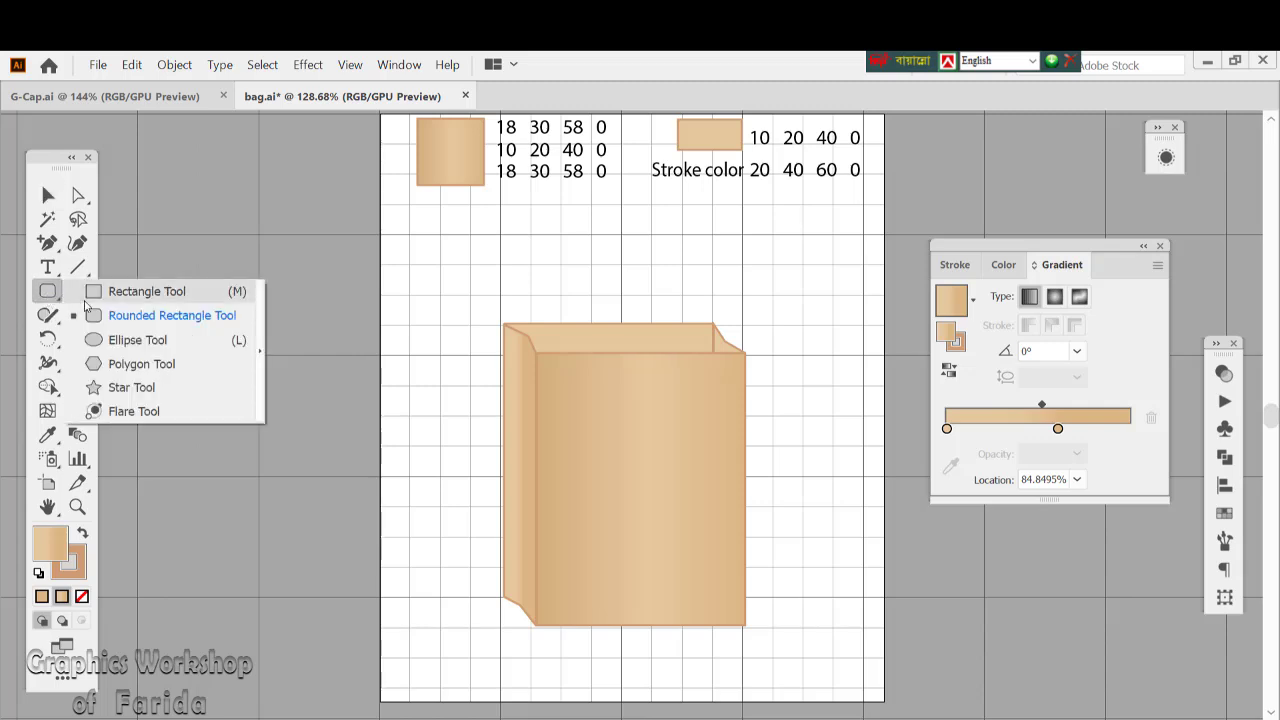
{"action": "left_click", "coordinate": [112, 318]}
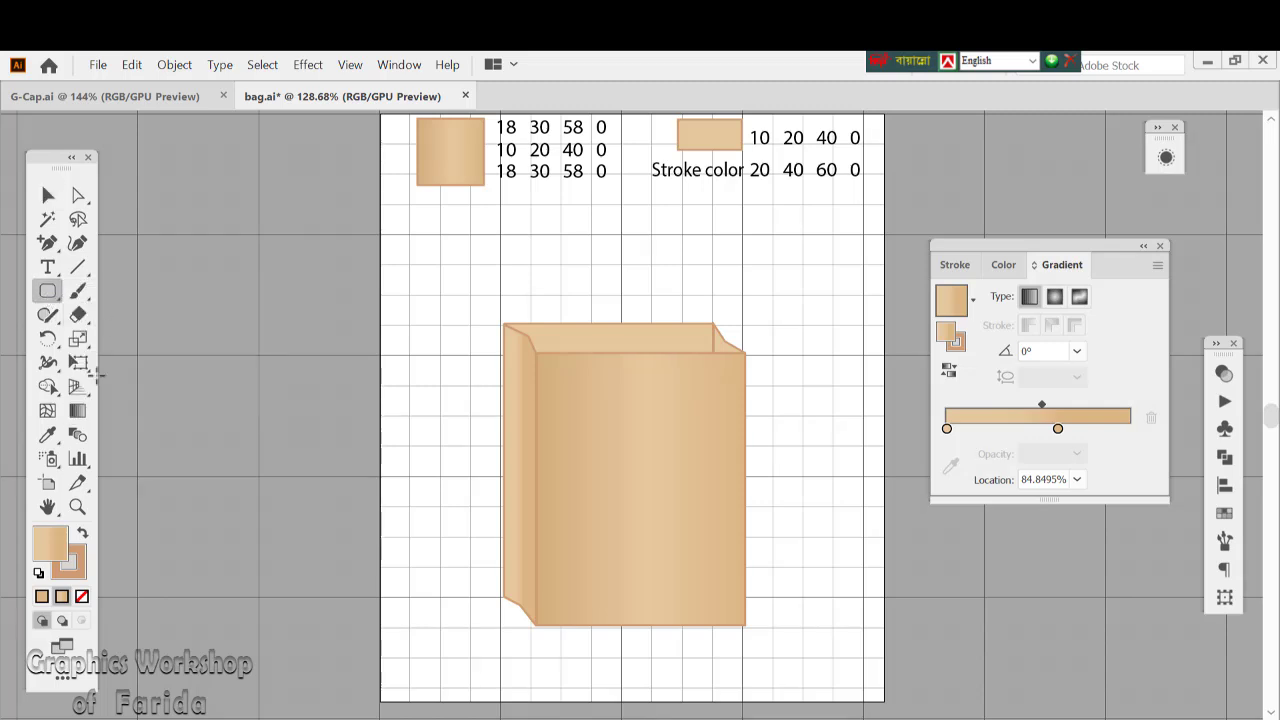
{"action": "left_click", "coordinate": [81, 597]}
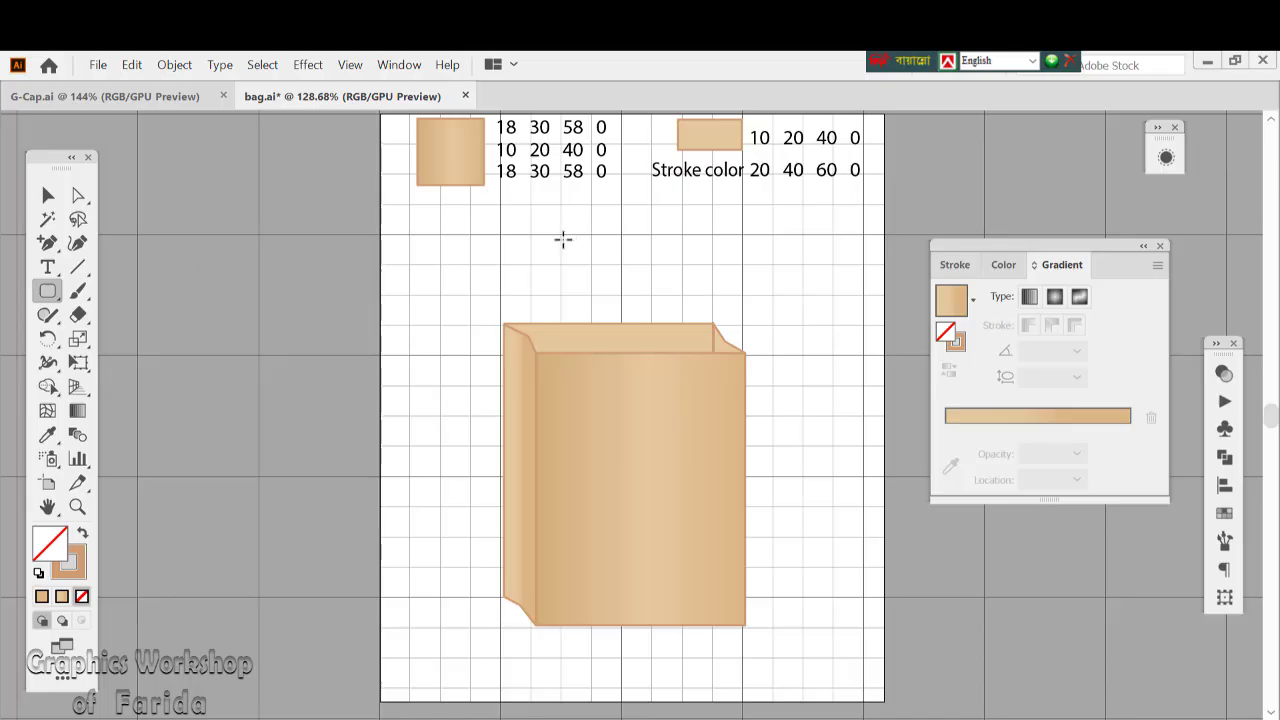
{"action": "mouse_move", "coordinate": [564, 231]}
{"action": "left_mouse_down"}
{"action": "mouse_move", "coordinate": [606, 354]}
{"action": "mouse_move", "coordinate": [680, 360]}
{"action": "mouse_move", "coordinate": [656, 335]}
{"action": "left_mouse_up"}
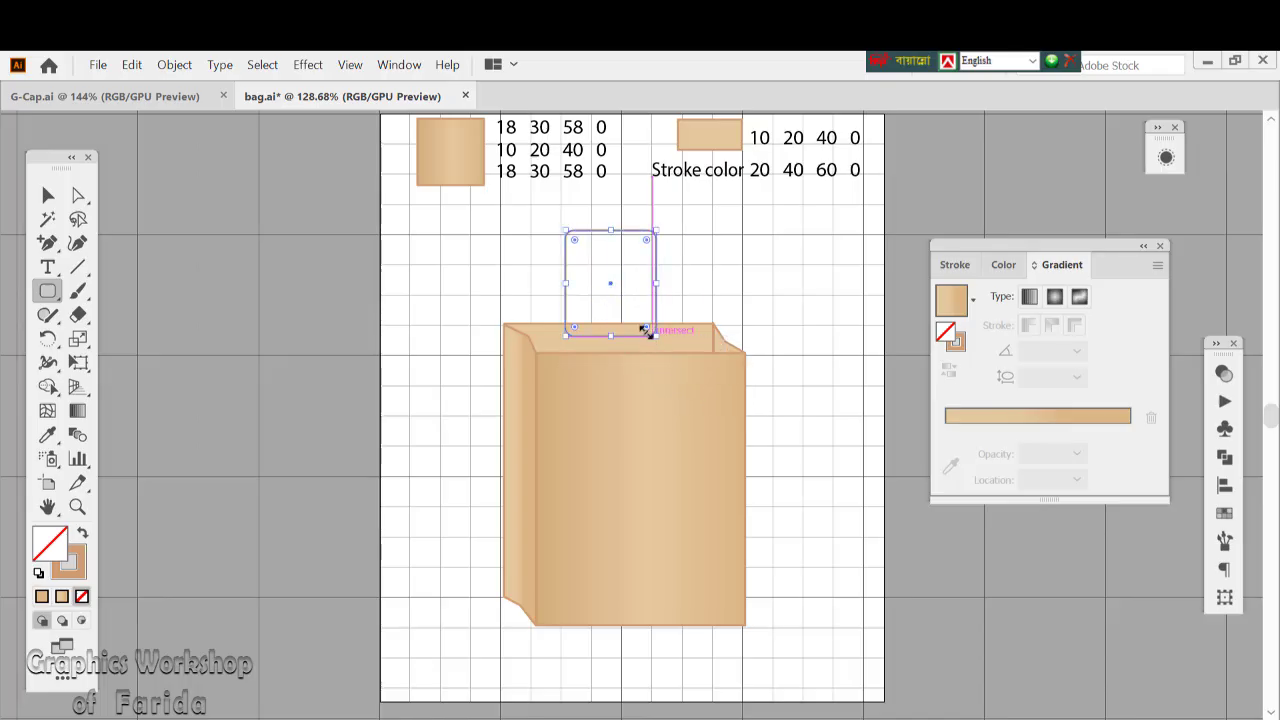
Move the rounded rectangle clear above the bag and delete its bottom segment and lower corners to leave an open handle shape
{"action": "left_click", "coordinate": [78, 195]}
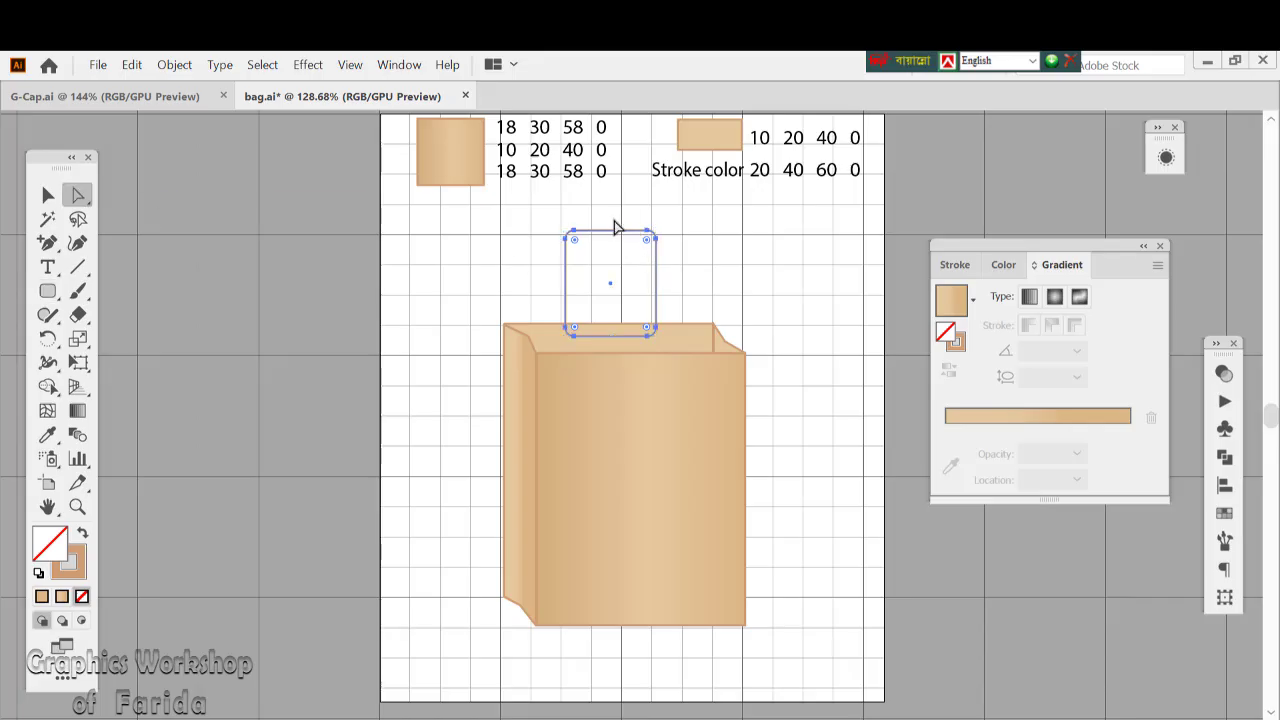
{"action": "left_click_drag", "start_coordinate": [615, 236], "coordinate": [617, 200]}
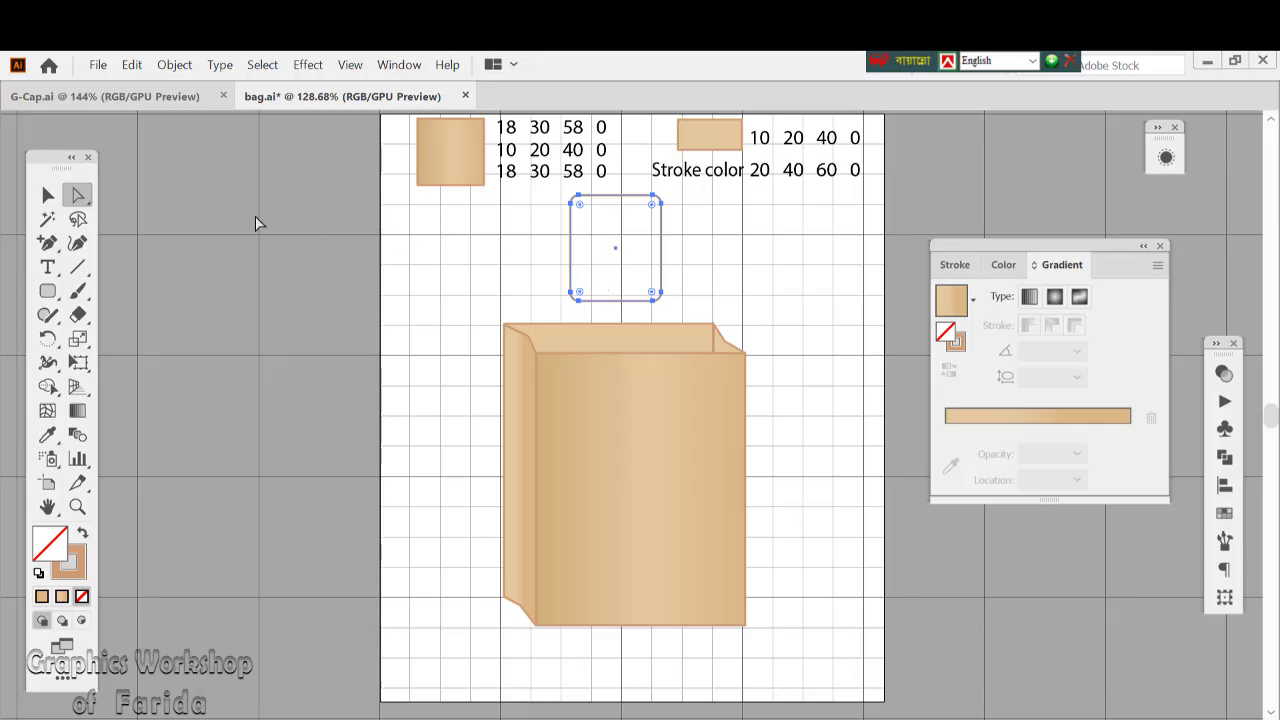
{"action": "left_click_drag", "start_coordinate": [561, 309], "coordinate": [673, 303]}
{"action": "key", "text": "Delete"}
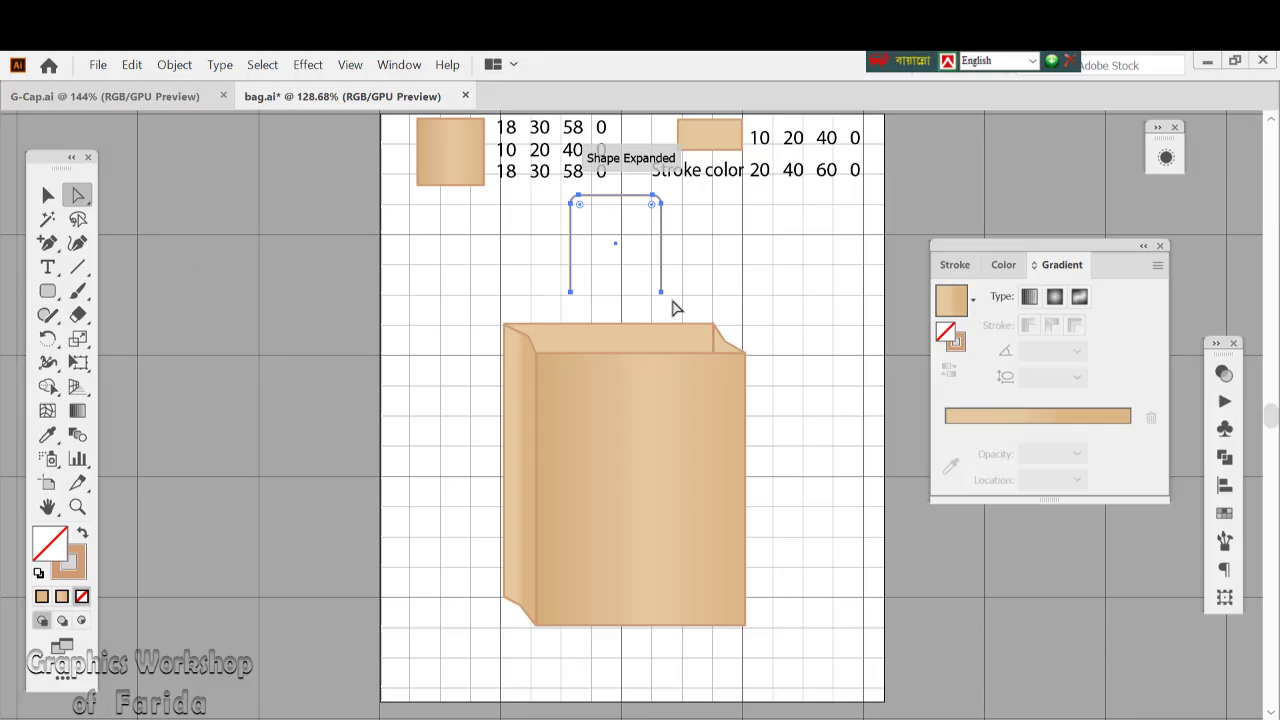
Place the open handle over the bag's upper front edge and set its stroke weight to 5 pt
{"action": "left_click", "coordinate": [47, 194]}
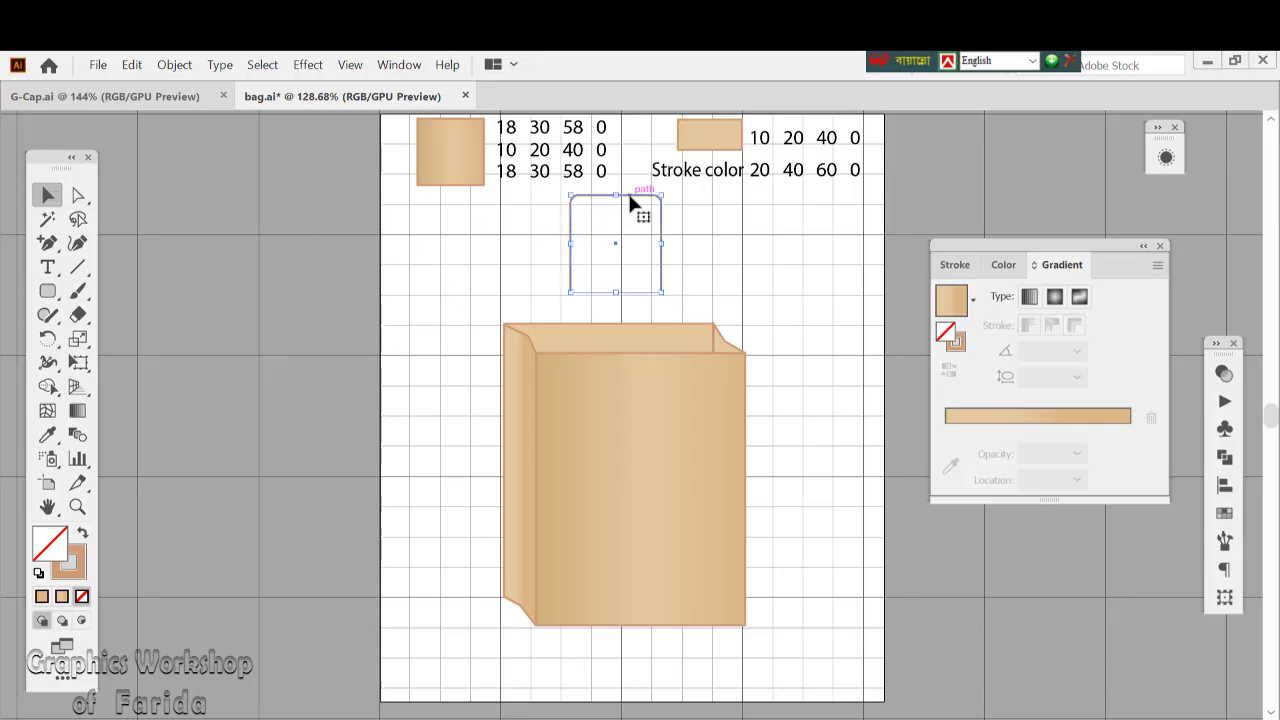
{"action": "left_click_drag", "start_coordinate": [631, 203], "coordinate": [644, 288]}
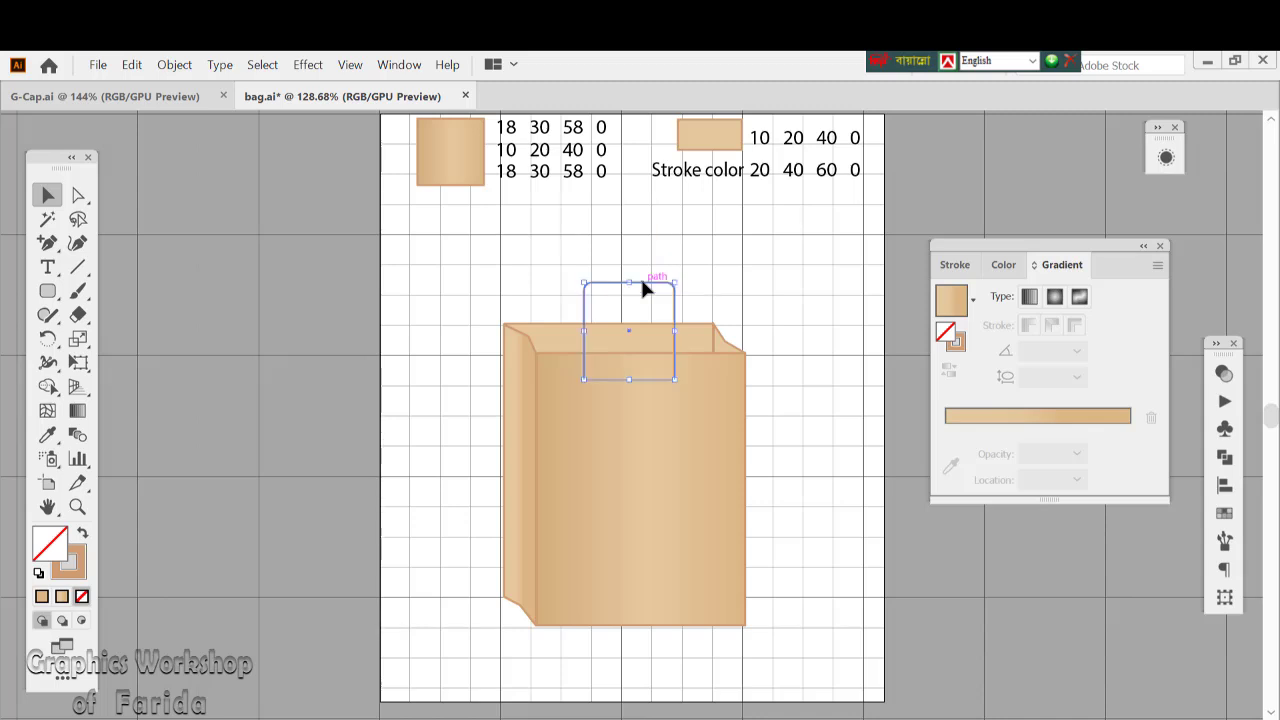
{"action": "left_click", "coordinate": [952, 266]}
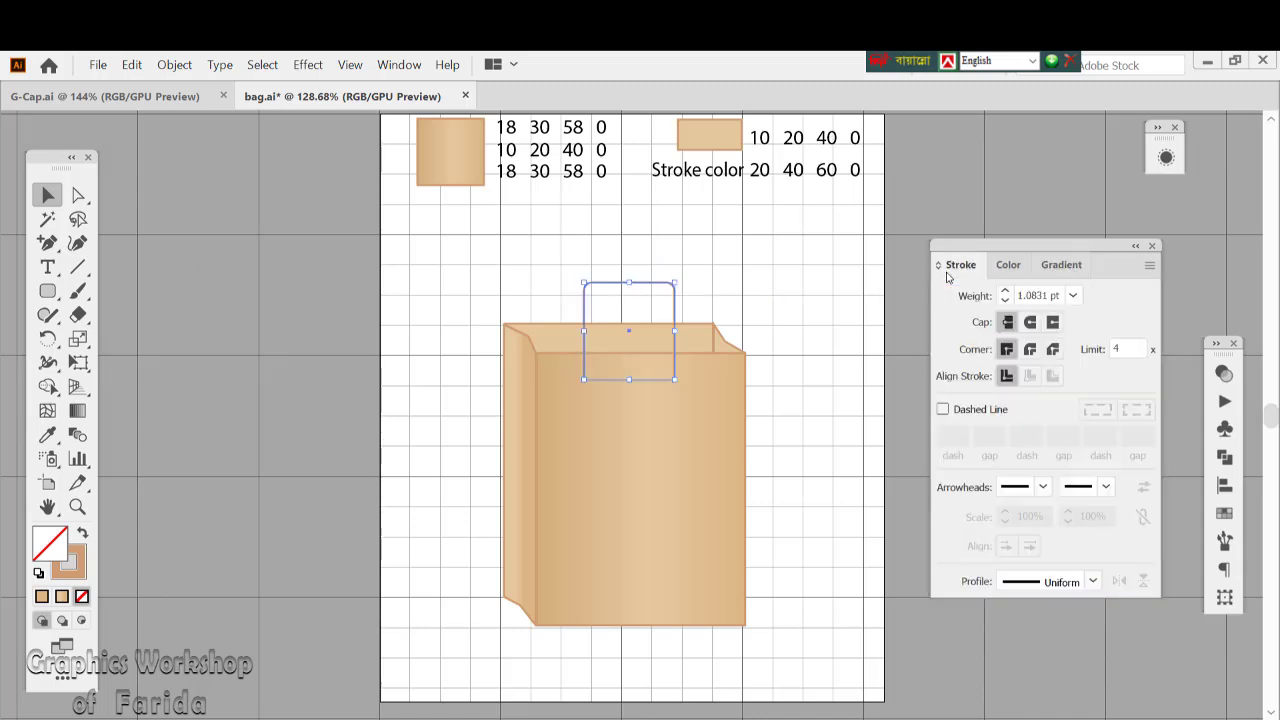
{"action": "left_click", "coordinate": [1006, 292]}
{"action": "left_click", "coordinate": [1006, 292]}
{"action": "left_click", "coordinate": [1006, 292]}
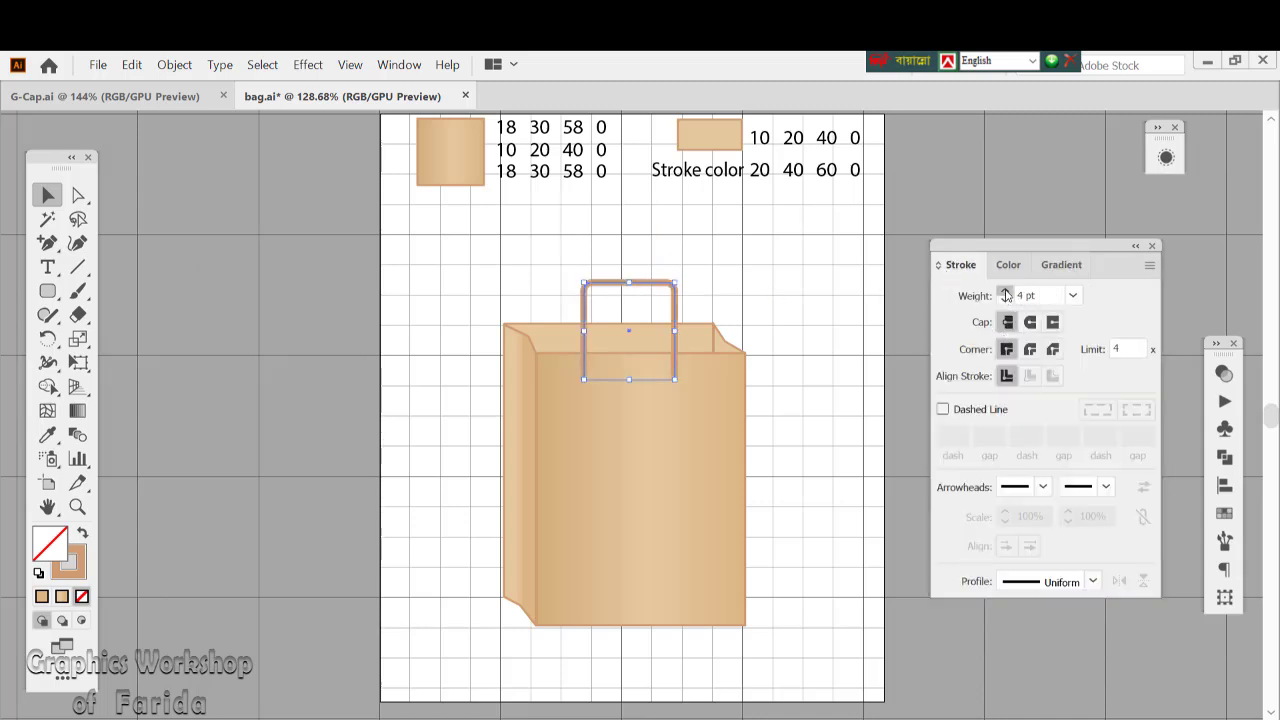
{"action": "left_click", "coordinate": [1006, 292]}
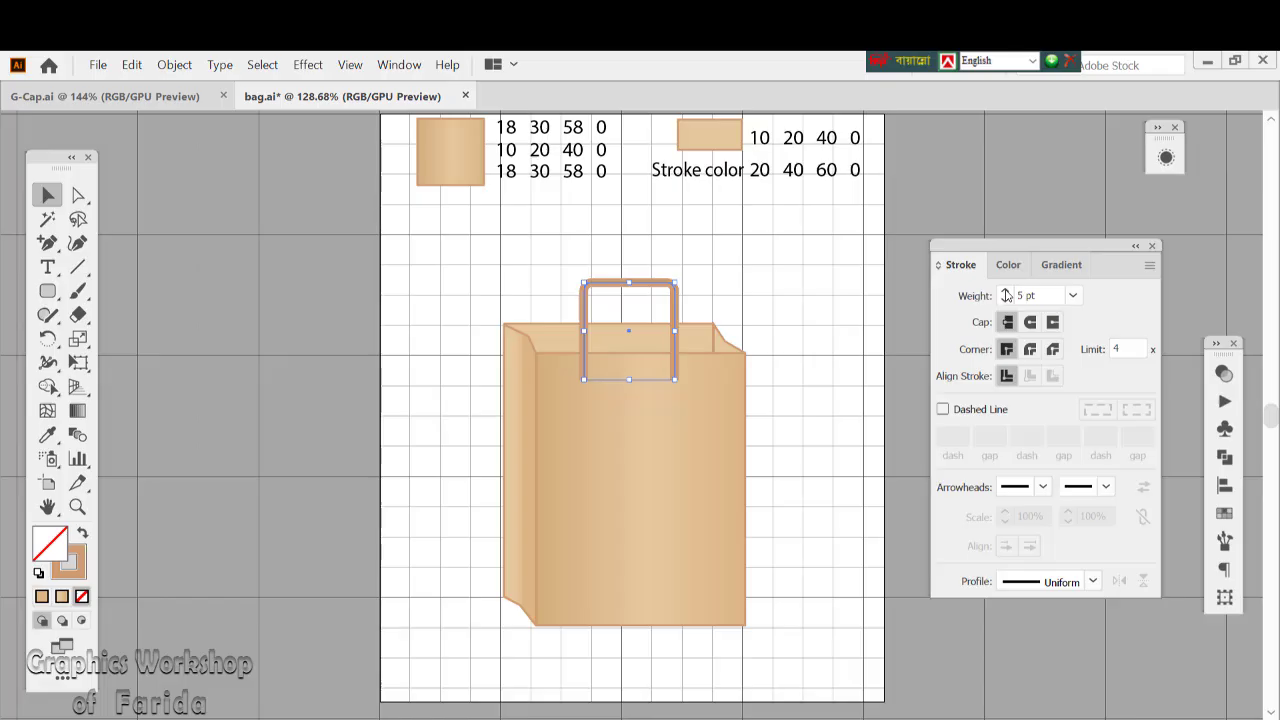
{"action": "left_click", "coordinate": [790, 268]}
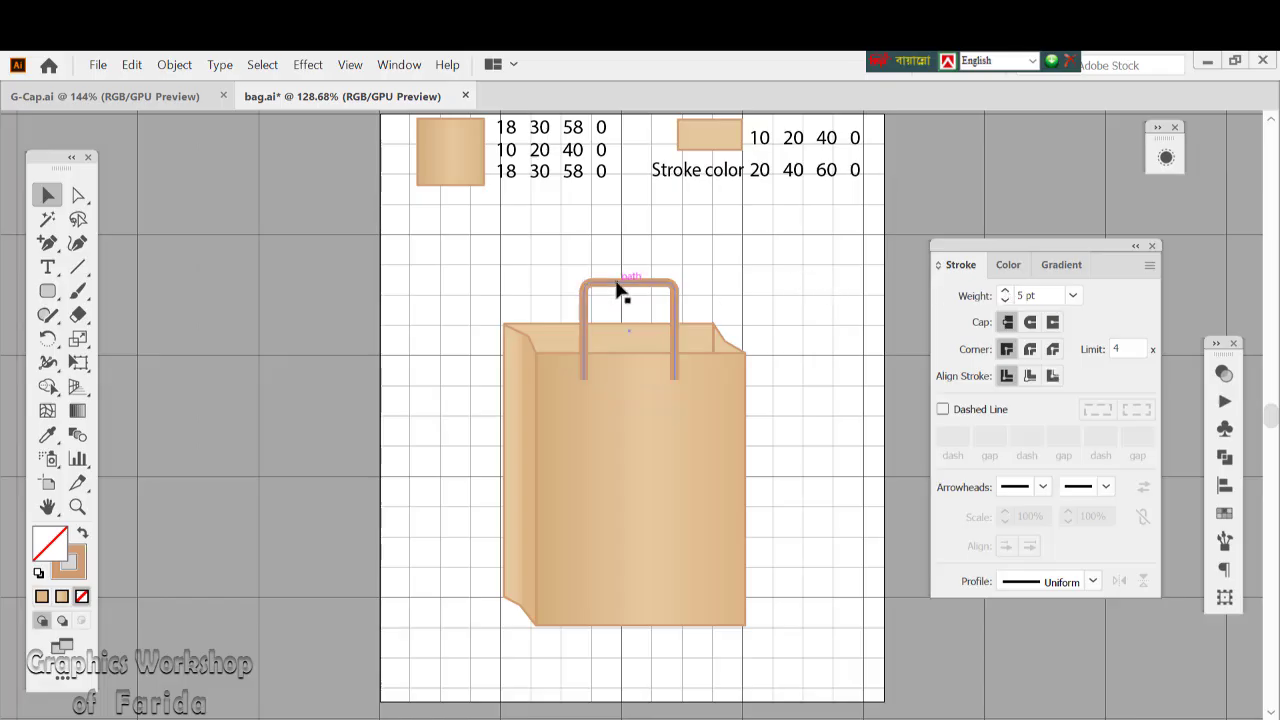
Shift the handle slightly to the right and give its stroke round caps
{"action": "left_click_drag", "start_coordinate": [619, 289], "coordinate": [626, 287]}
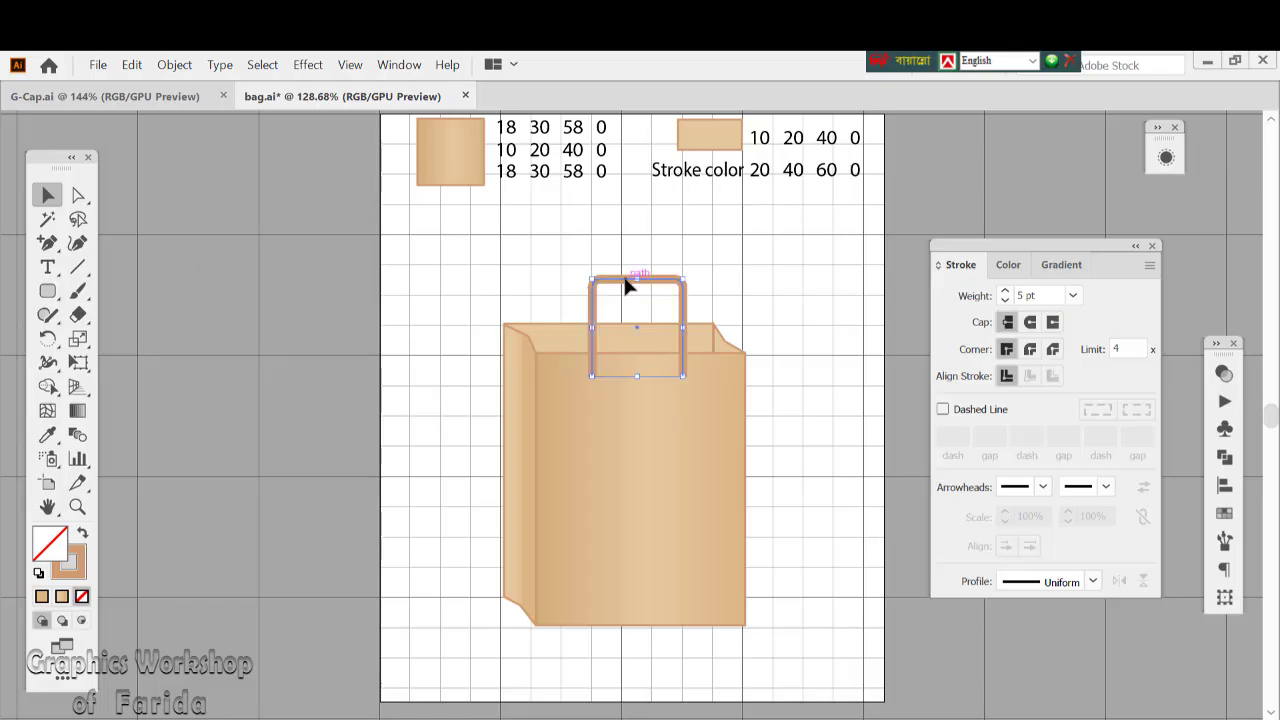
{"action": "left_click", "coordinate": [1029, 324]}
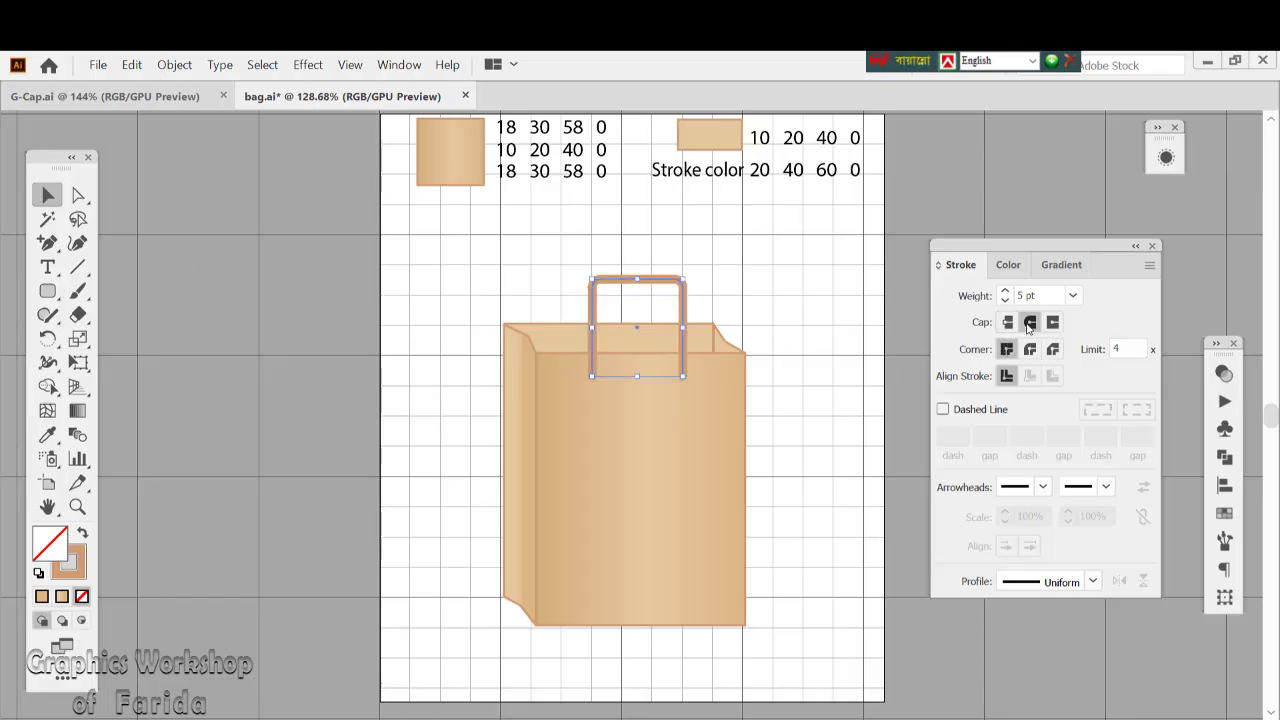
{"action": "left_click", "coordinate": [747, 288]}
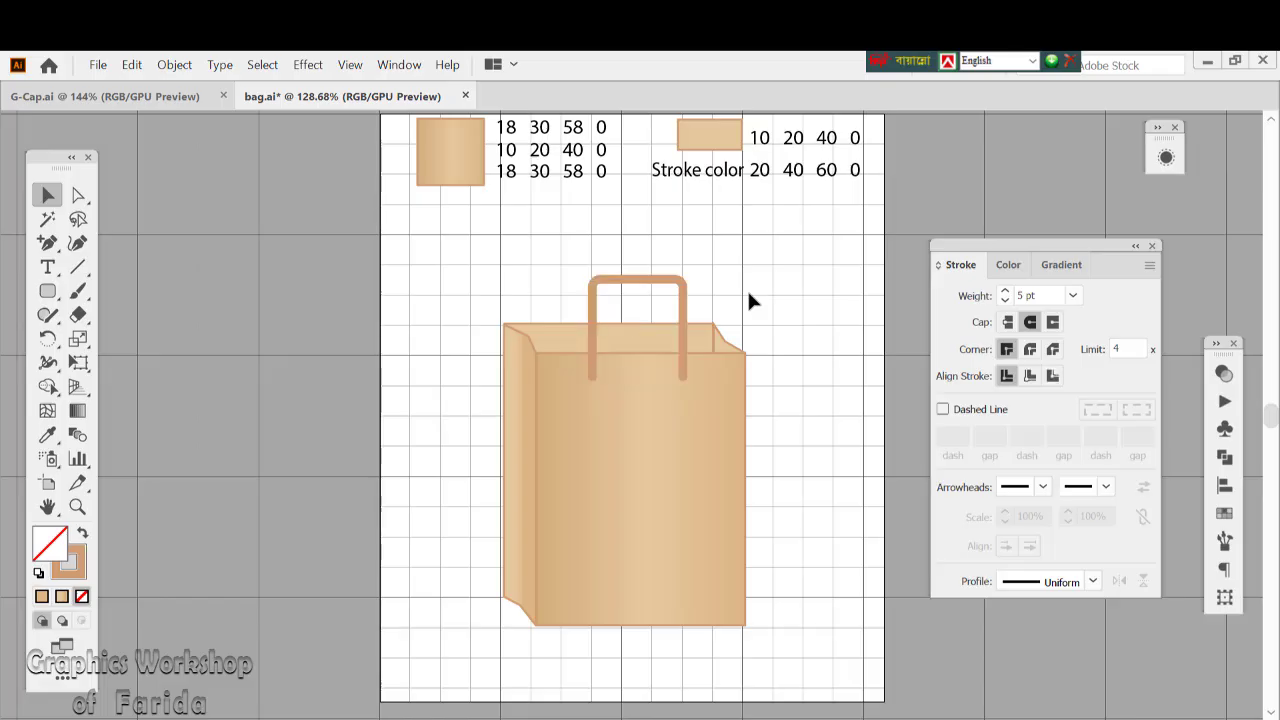
Copy the handle, paste the duplicate in back, and offset it up and to the left of the front handle
{"action": "left_click", "coordinate": [643, 287]}
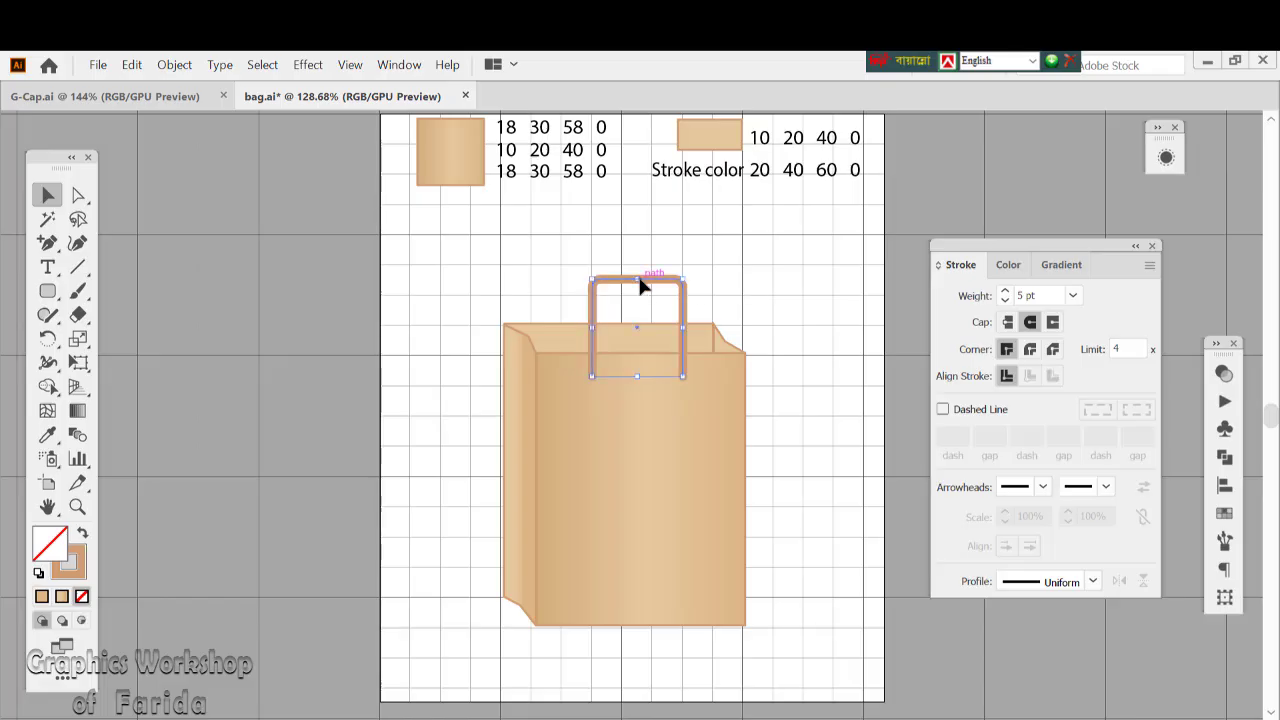
{"action": "left_click", "coordinate": [128, 66]}
{"action": "left_click", "coordinate": [148, 138]}
{"action": "left_click", "coordinate": [131, 64]}
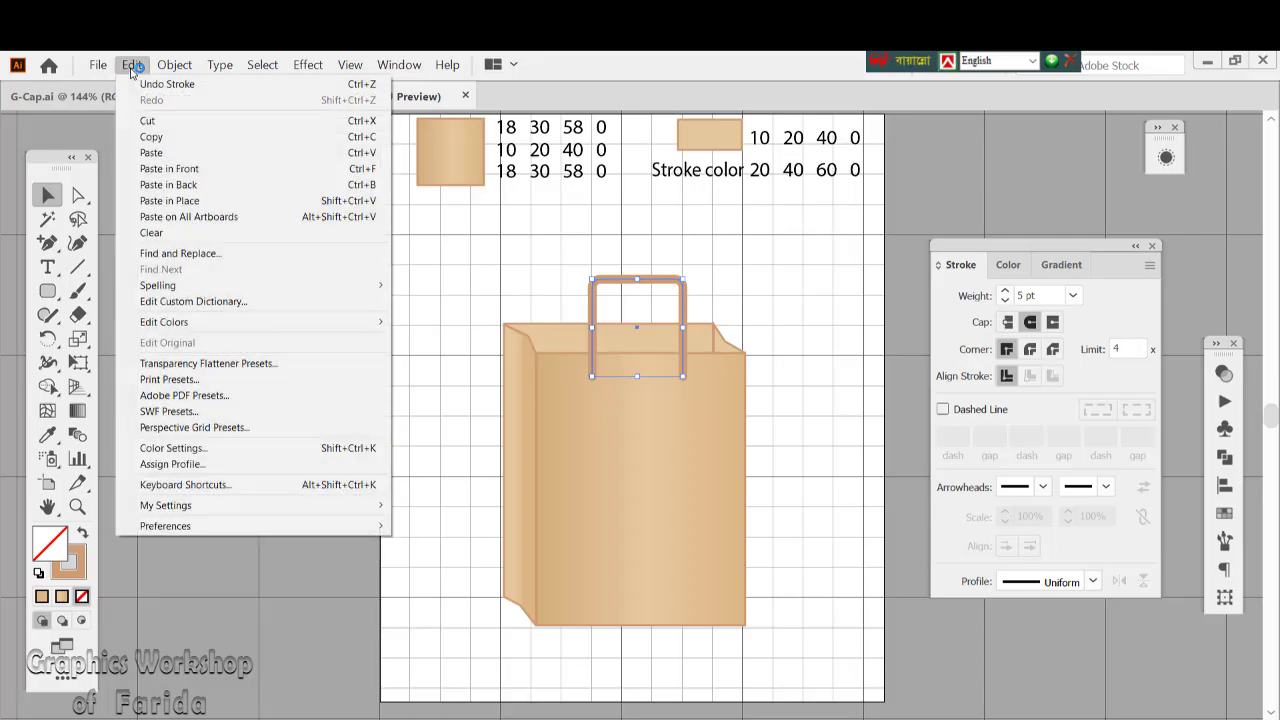
{"action": "left_click", "coordinate": [160, 185]}
{"action": "left_click_drag", "start_coordinate": [588, 300], "coordinate": [567, 269]}
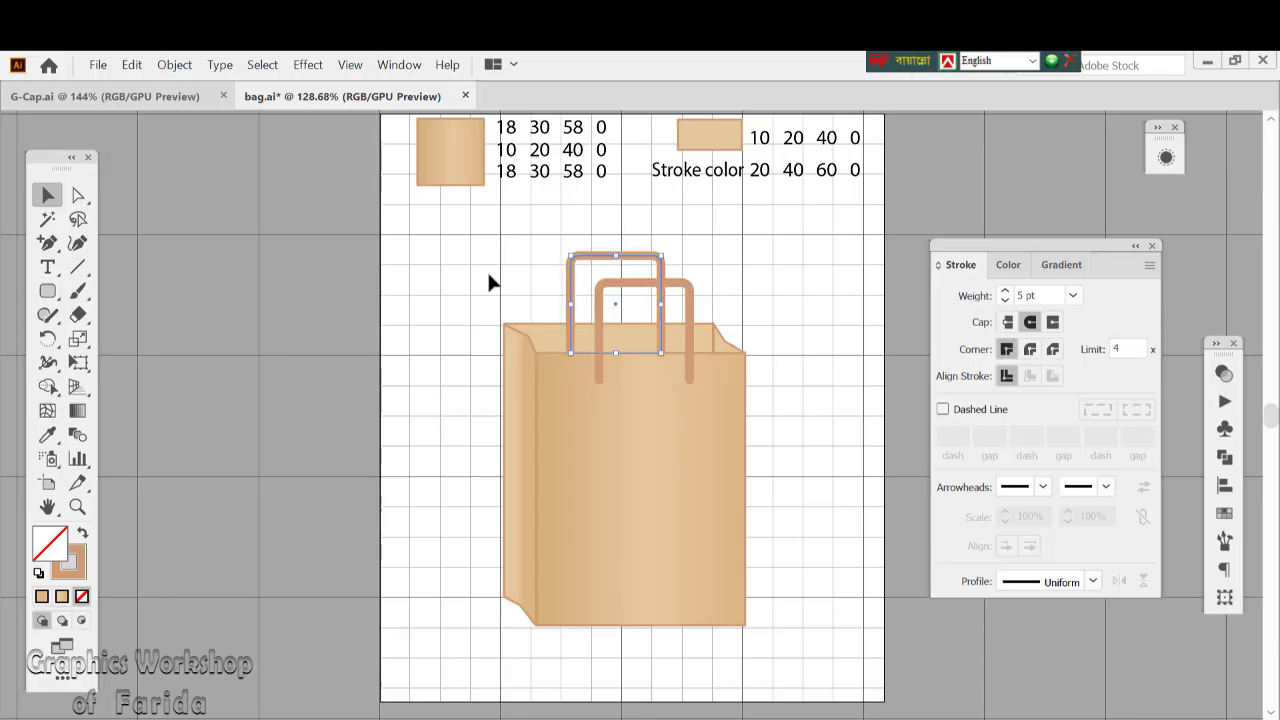
{"action": "left_click", "coordinate": [488, 275]}
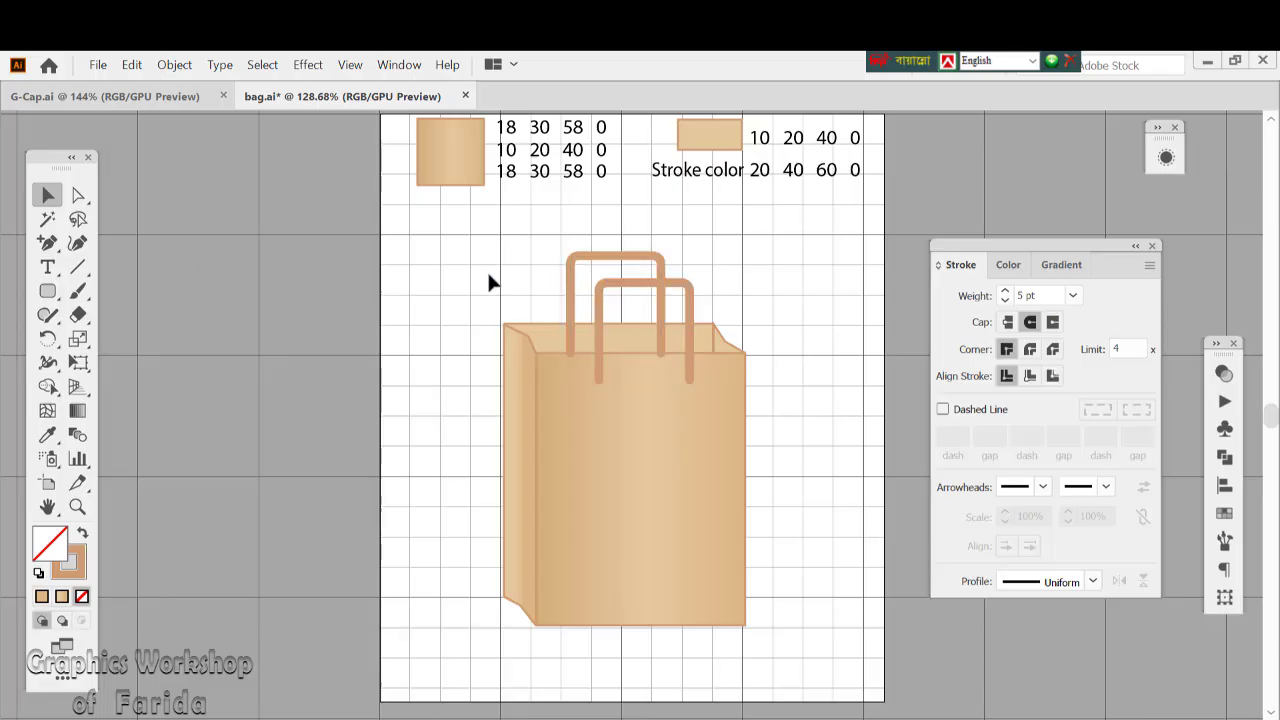
Send the duplicate handle to the back so it sits behind the bag, and deselect it
{"action": "right_click", "coordinate": [572, 276]}
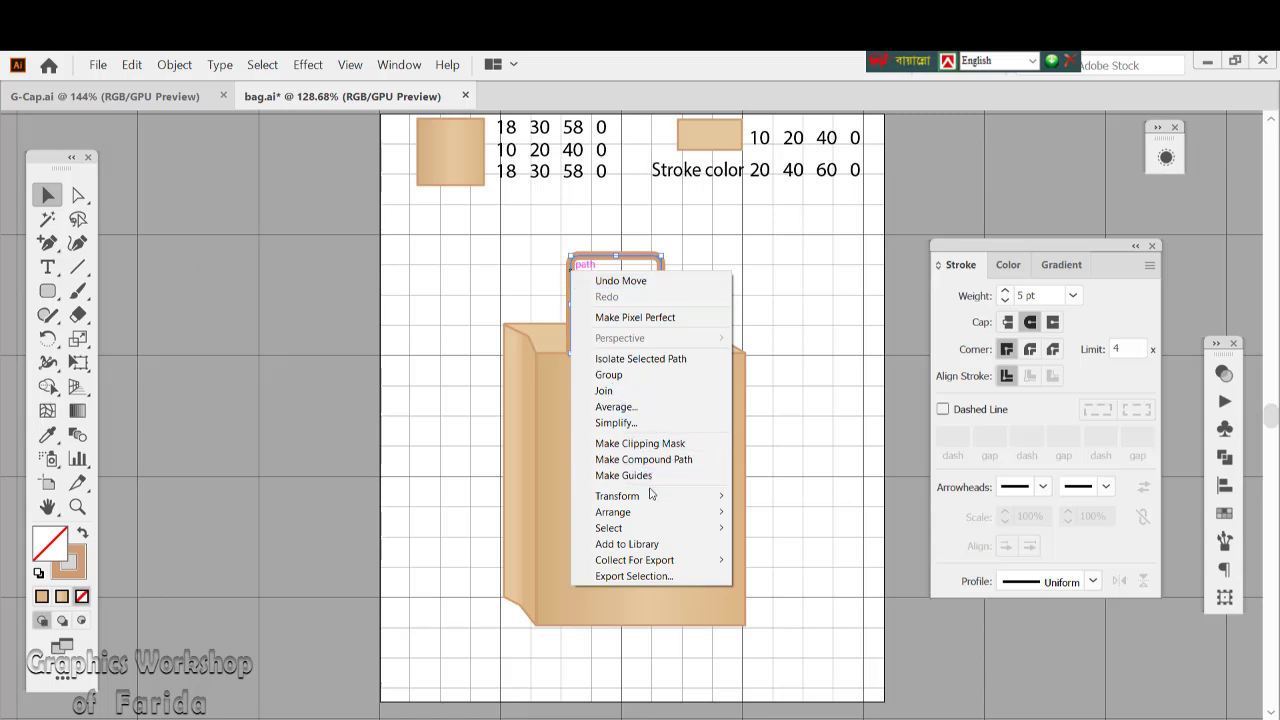
{"action": "mouse_move", "coordinate": [650, 512]}
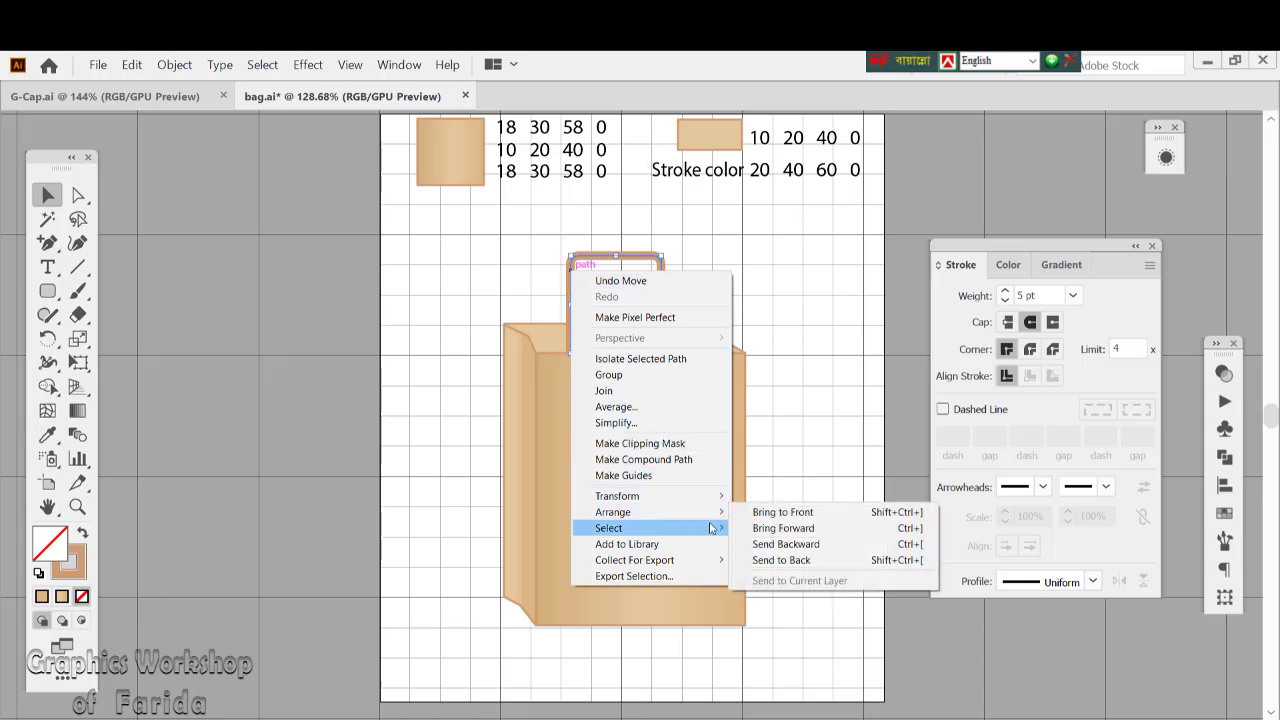
{"action": "left_click", "coordinate": [797, 562]}
{"action": "left_click", "coordinate": [822, 510]}
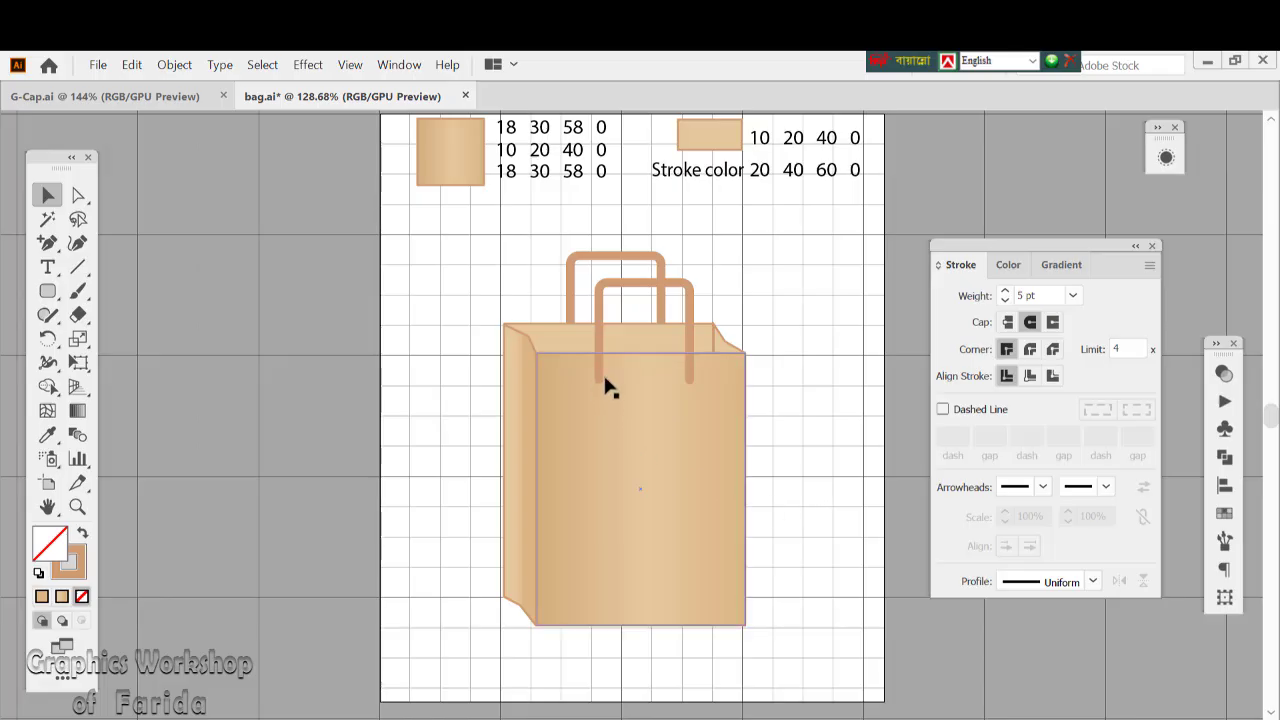
Create a 6 px by 6 px circle on the front panel near the left end of the front handle
{"action": "left_click", "coordinate": [74, 508]}
{"action": "left_click", "coordinate": [689, 391]}
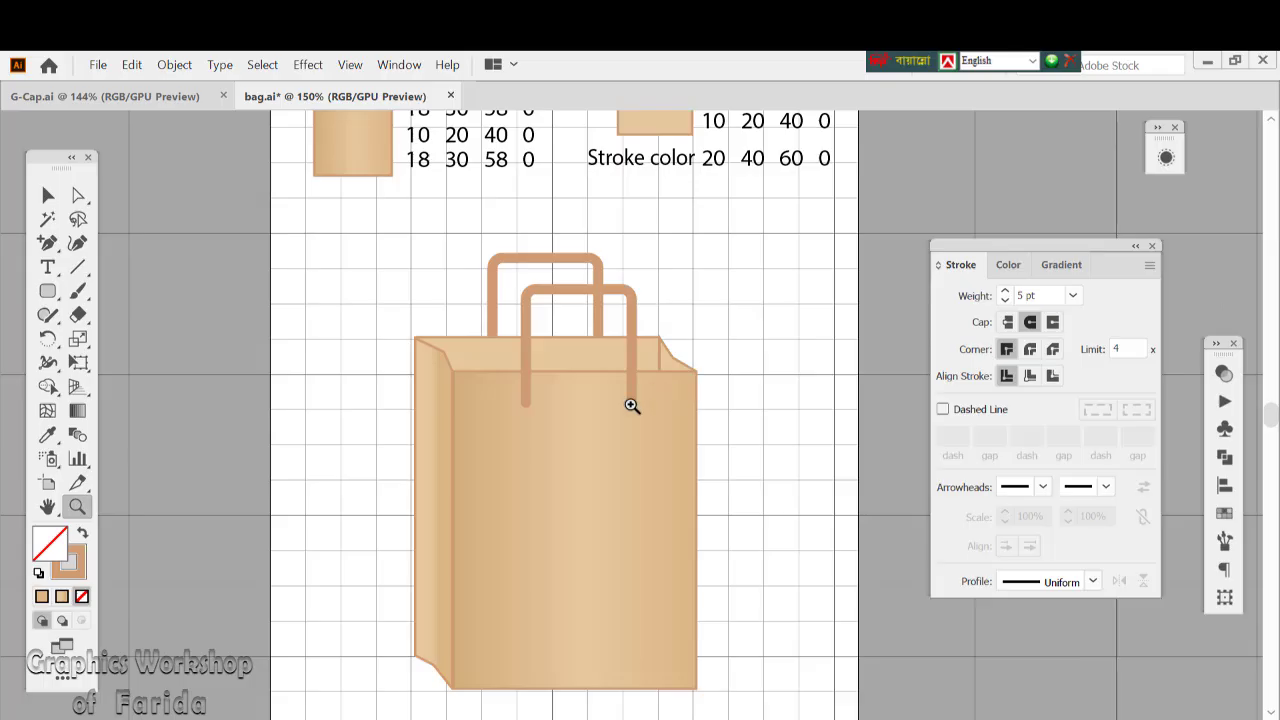
{"action": "left_click", "coordinate": [631, 405]}
{"action": "left_click", "coordinate": [486, 471]}
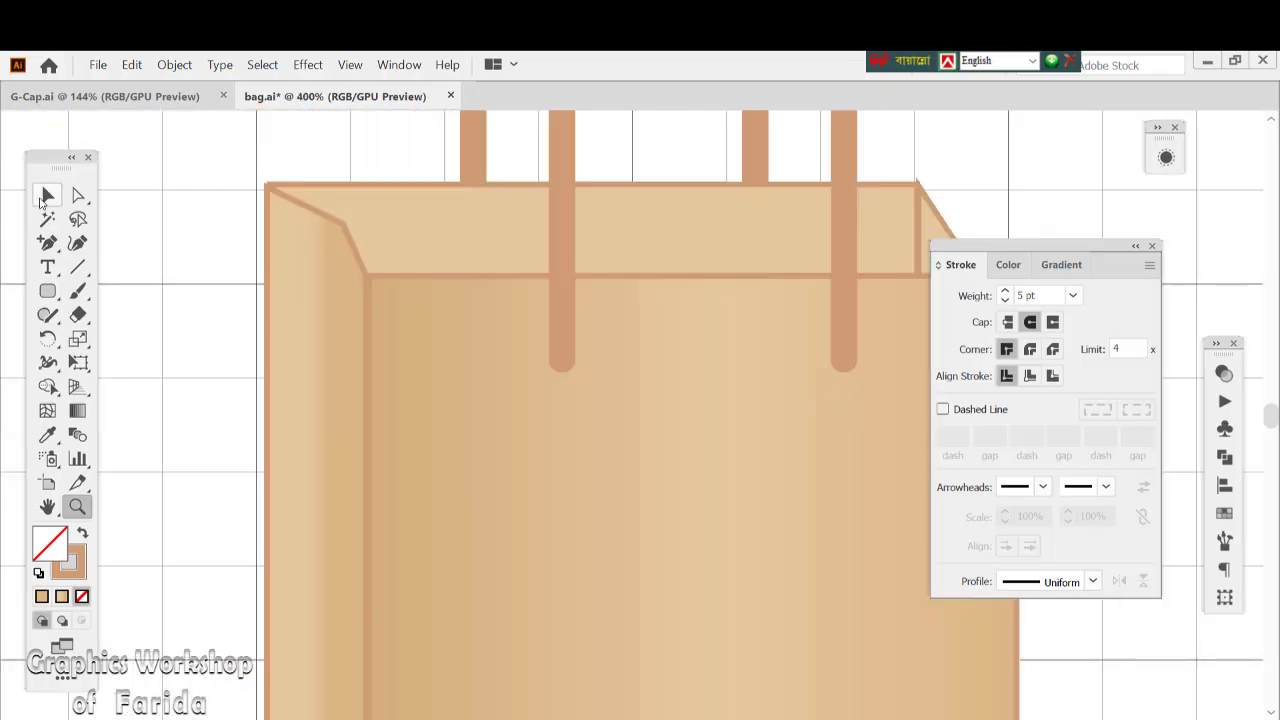
{"action": "left_click", "coordinate": [45, 197]}
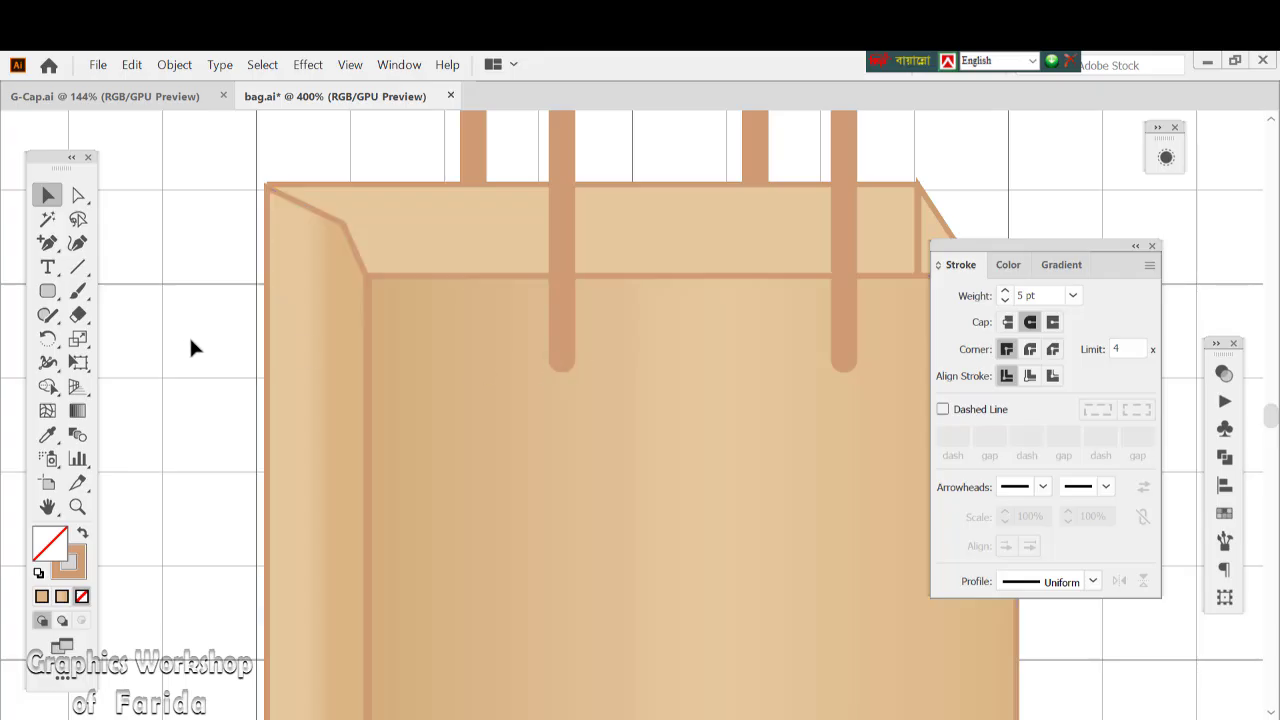
{"action": "left_click_drag", "start_coordinate": [47, 291], "coordinate": [98, 343]}
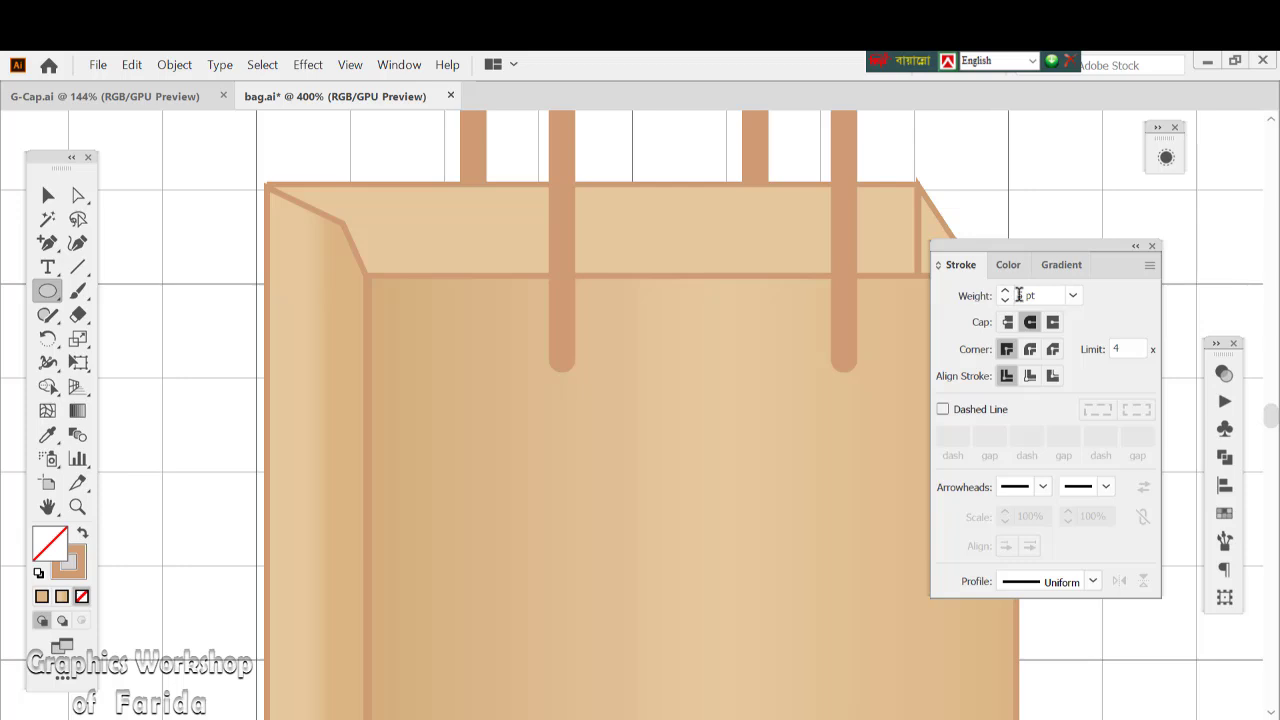
{"action": "left_click", "coordinate": [507, 391]}
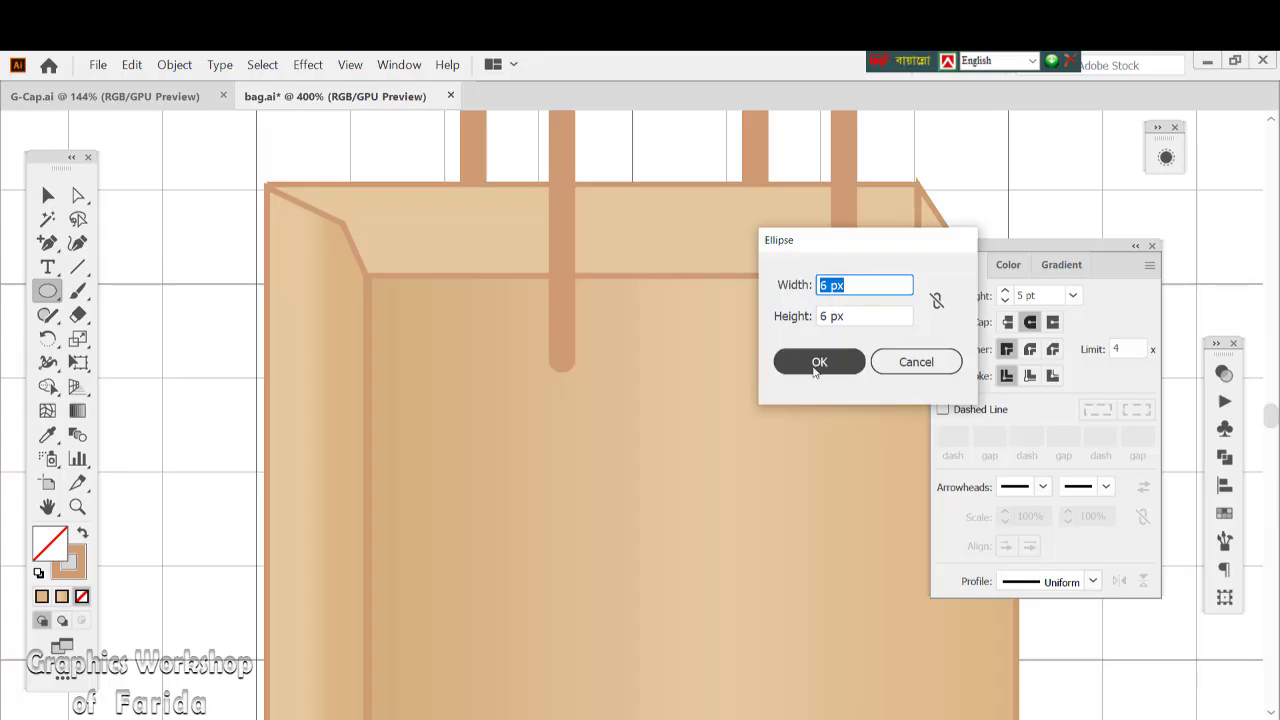
{"action": "left_click", "coordinate": [817, 364]}
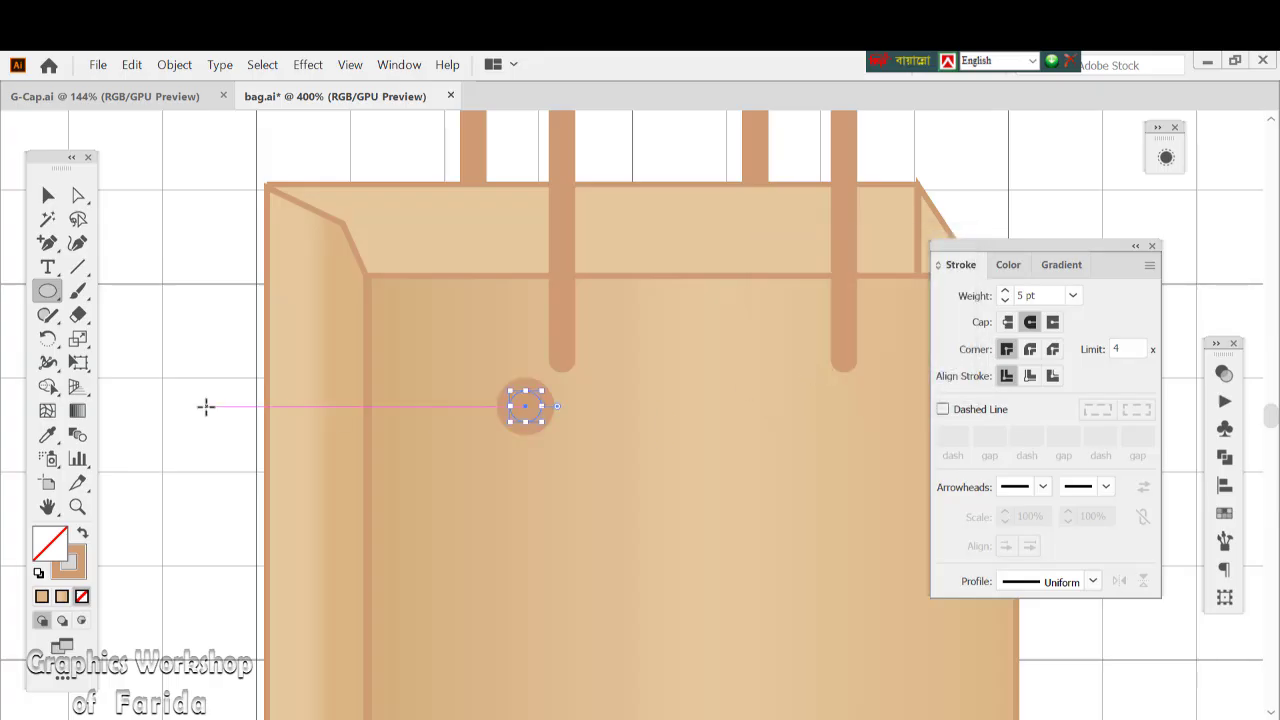
Set the small circle's stroke weight to 1 pt
{"action": "left_click", "coordinate": [1004, 304]}
{"action": "left_click", "coordinate": [1004, 304]}
{"action": "left_click", "coordinate": [1004, 304]}
{"action": "left_click", "coordinate": [1004, 304]}
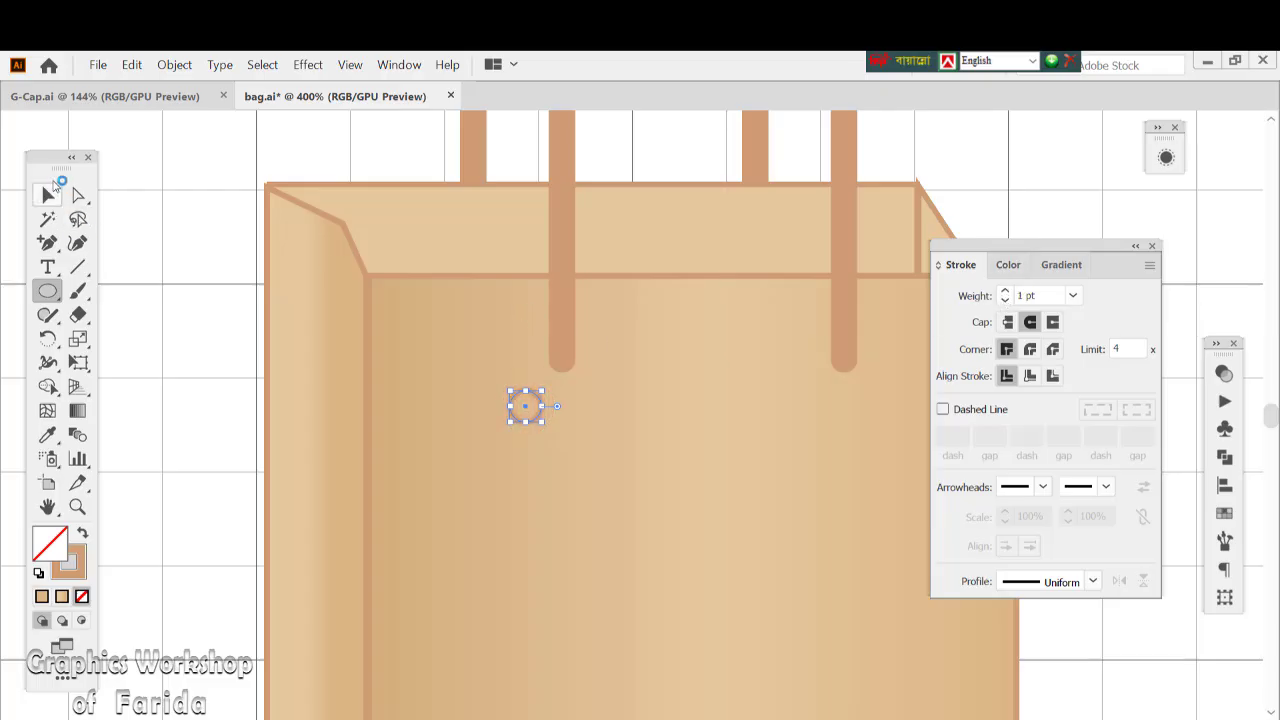
Move the small circle onto the rounded left end of the front handle
{"action": "key", "text": "v"}
{"action": "left_click", "coordinate": [463, 437]}
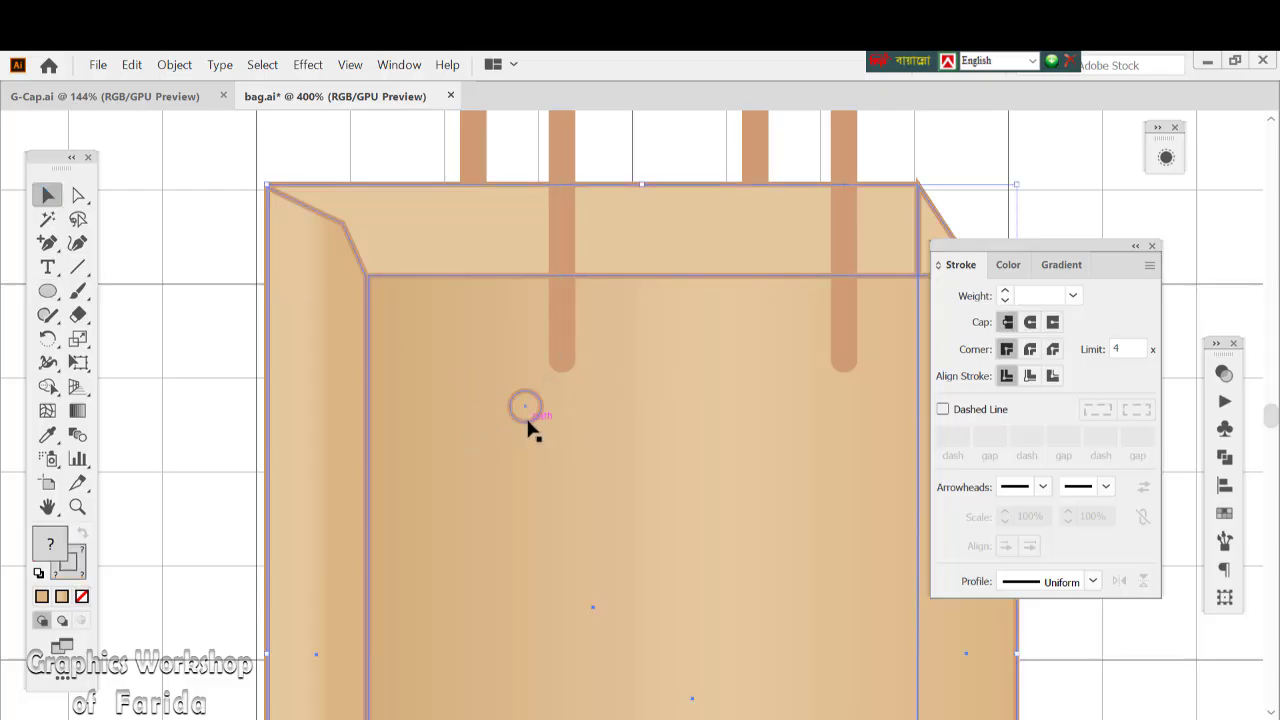
{"action": "left_click_drag", "start_coordinate": [528, 425], "coordinate": [562, 383]}
{"action": "left_click_drag", "start_coordinate": [562, 379], "coordinate": [562, 380]}
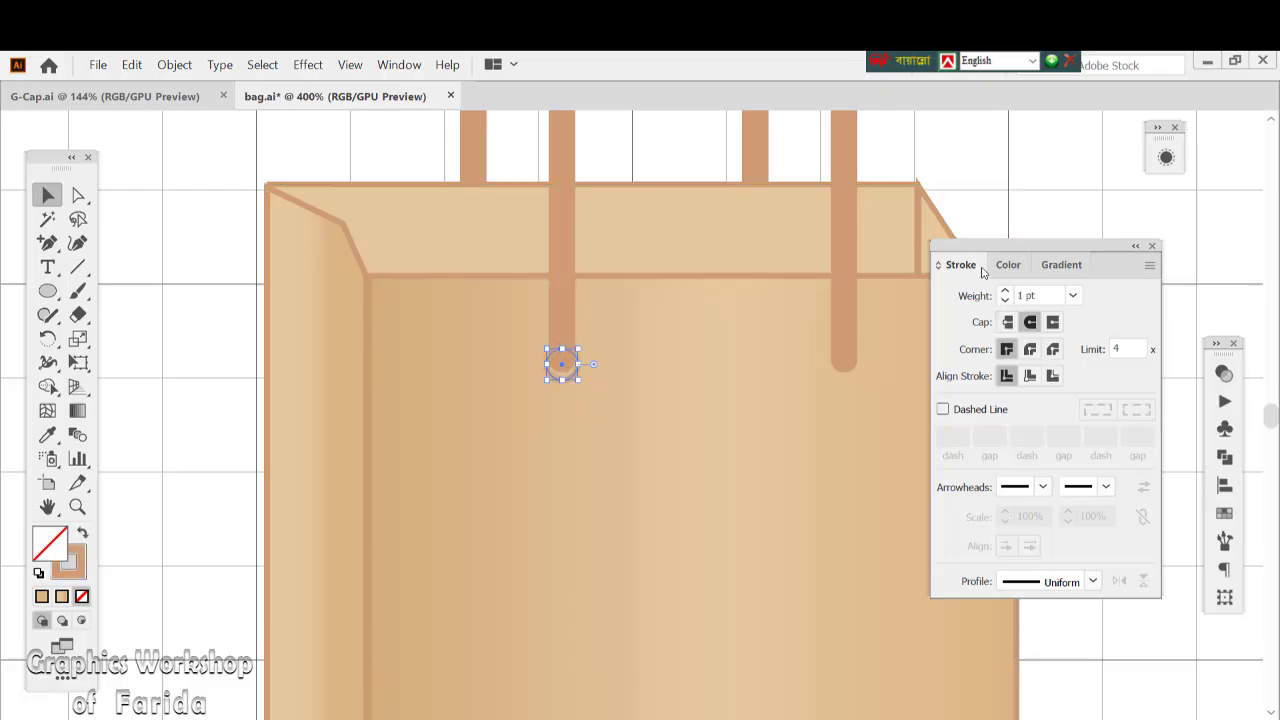
Darken the small circle's stroke by setting K to 11%, and nudge the circle up over the handle's rounded end
{"action": "left_click", "coordinate": [1010, 268]}
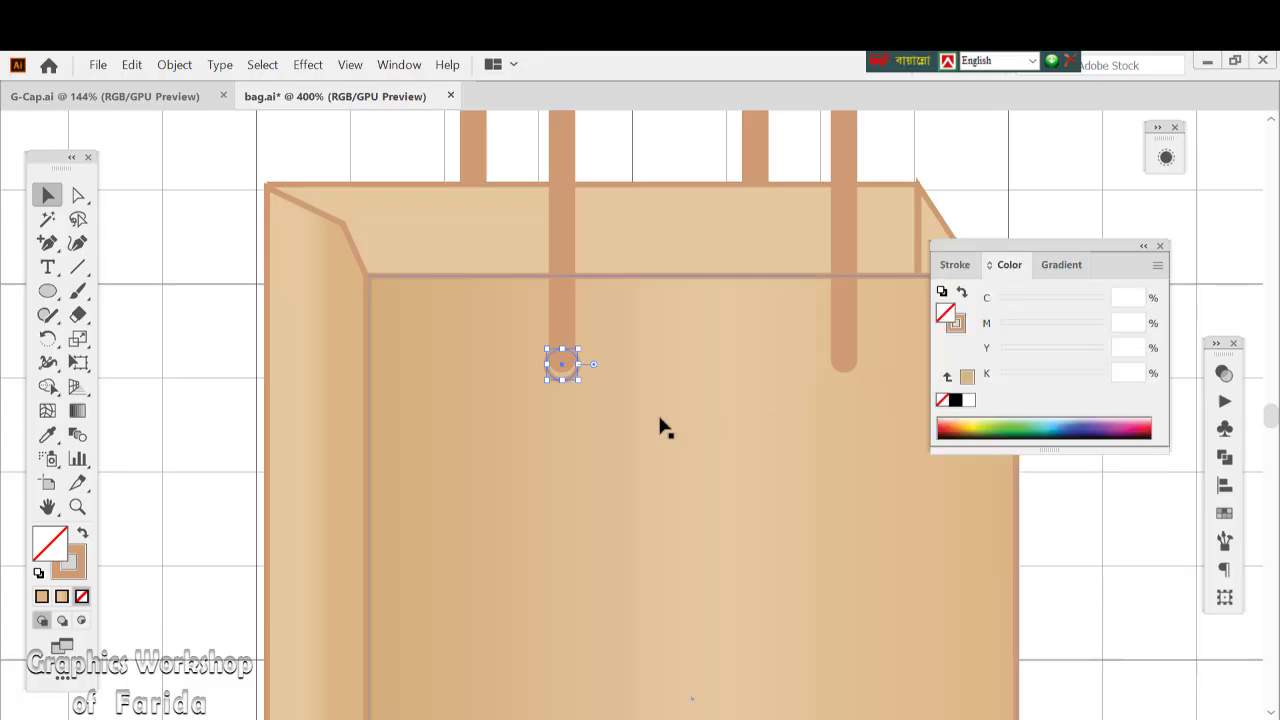
{"action": "left_click", "coordinate": [68, 568]}
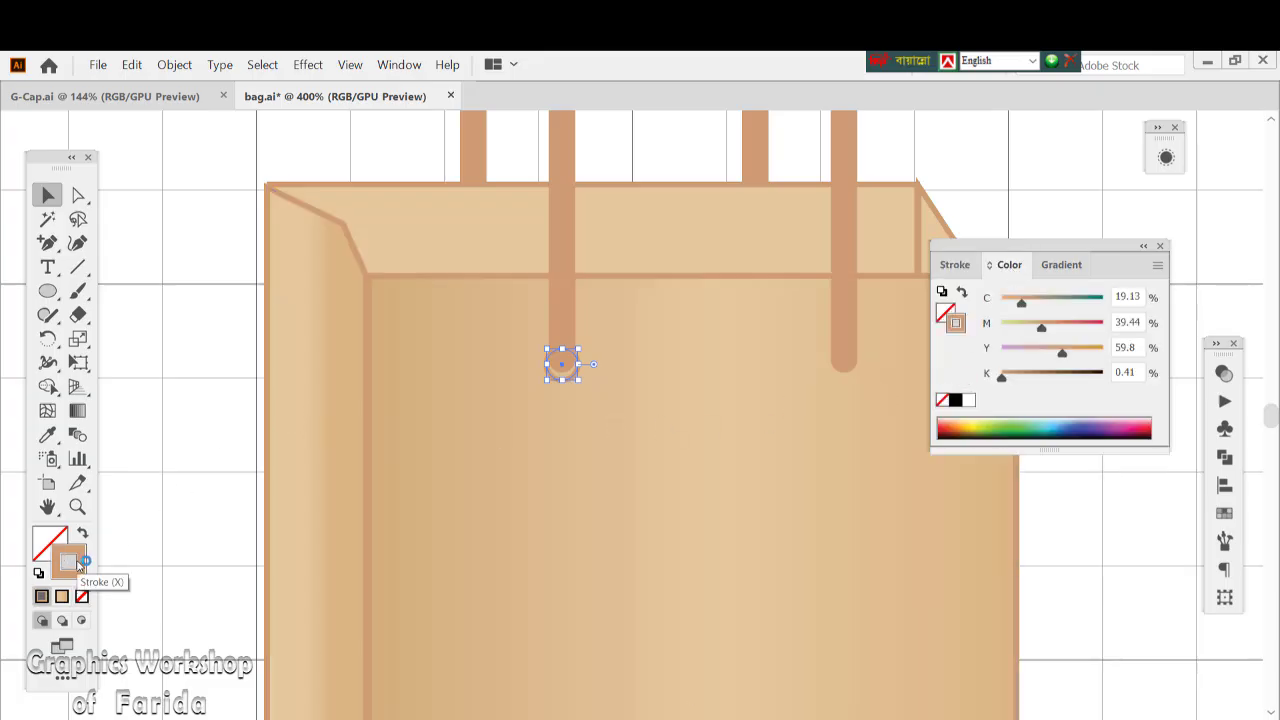
{"action": "left_click", "coordinate": [1012, 375]}
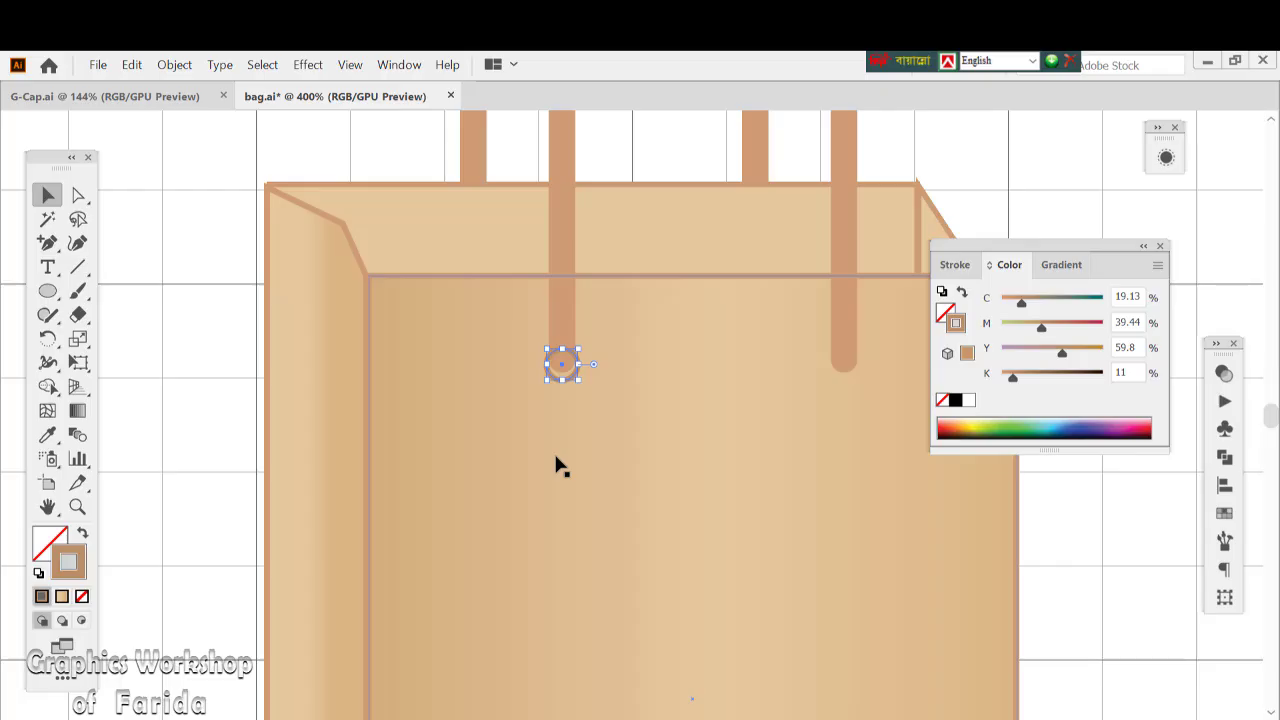
{"action": "key", "text": "Up"}
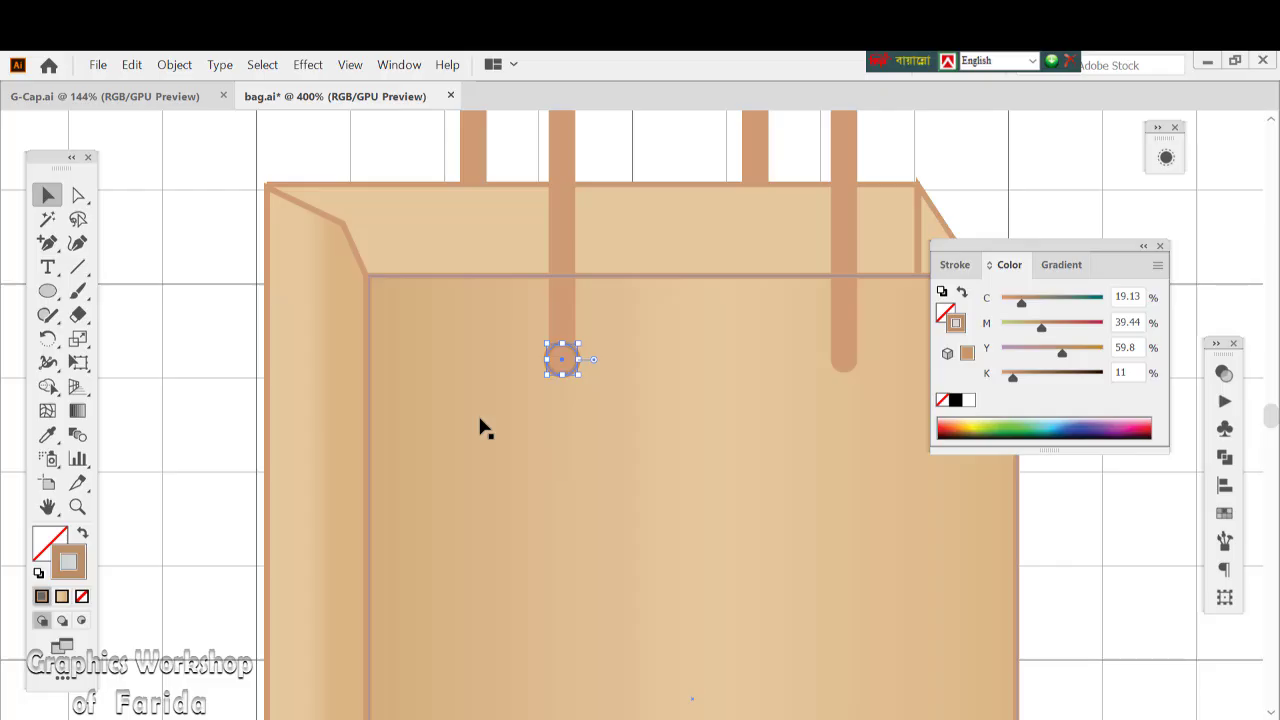
Duplicate the small circle horizontally onto the right end of the front handle
{"action": "left_click", "coordinate": [642, 402]}
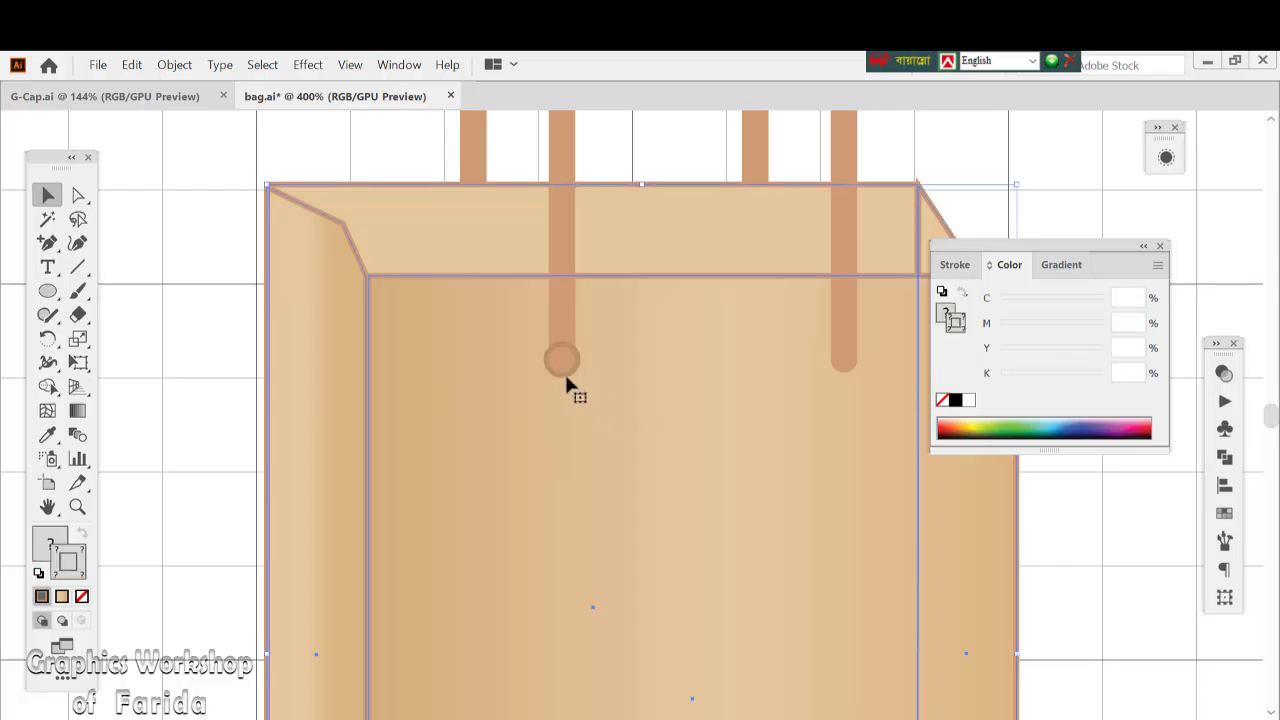
{"action": "left_click_drag", "start_coordinate": [565, 378], "coordinate": [847, 379]}
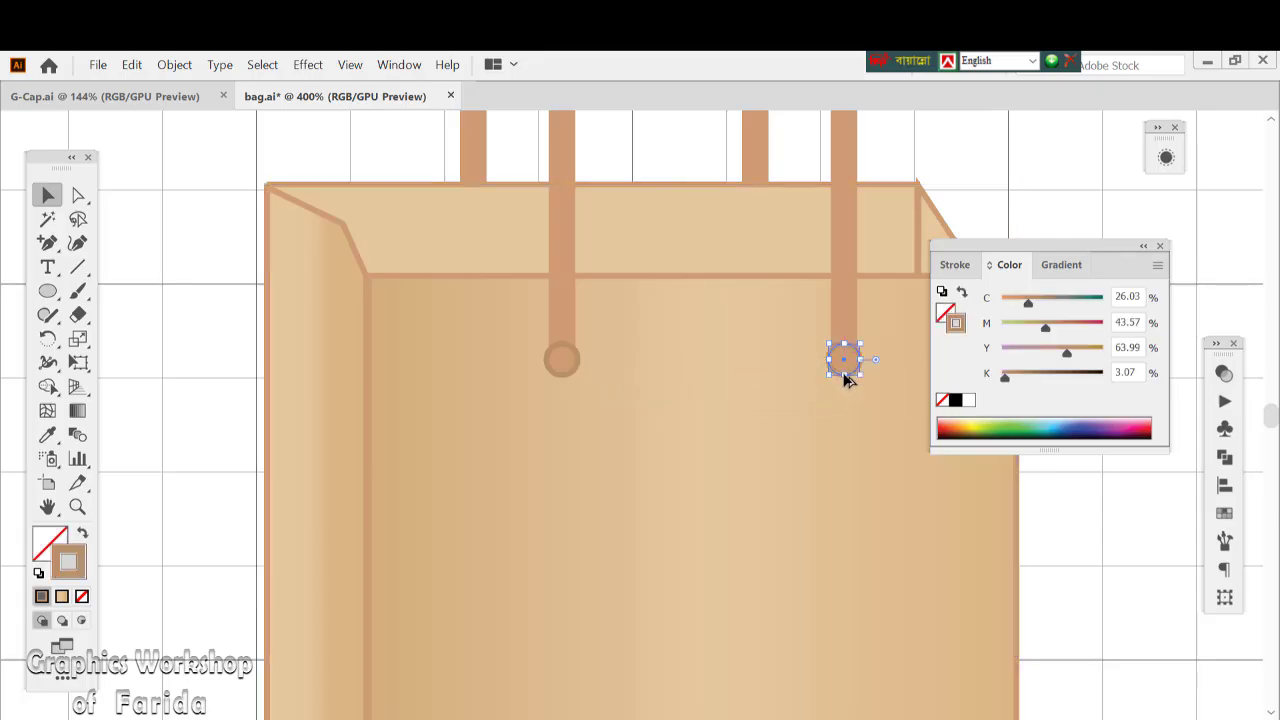
{"action": "left_click", "coordinate": [745, 458]}
Bring the front handle to the front so it overlaps both circles, deselect it, and fit the artboard in view
{"action": "left_click", "coordinate": [563, 255], "text": "shift"}
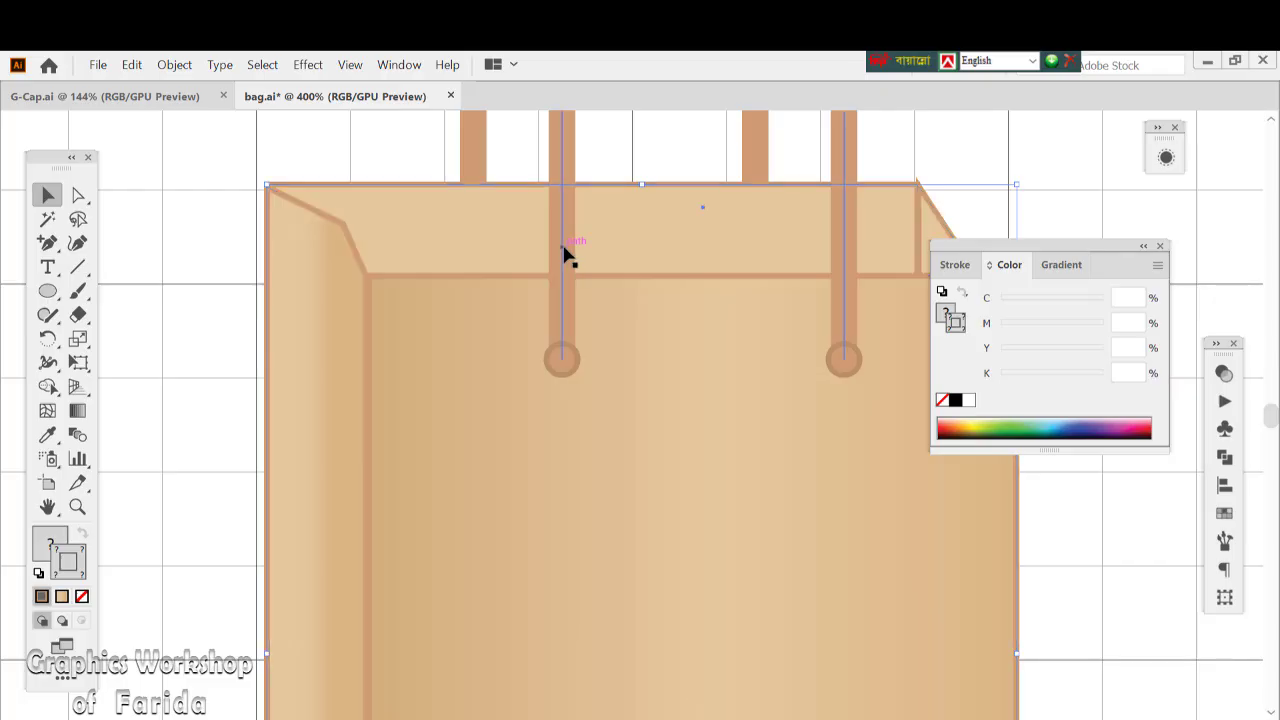
{"action": "left_click", "coordinate": [563, 255]}
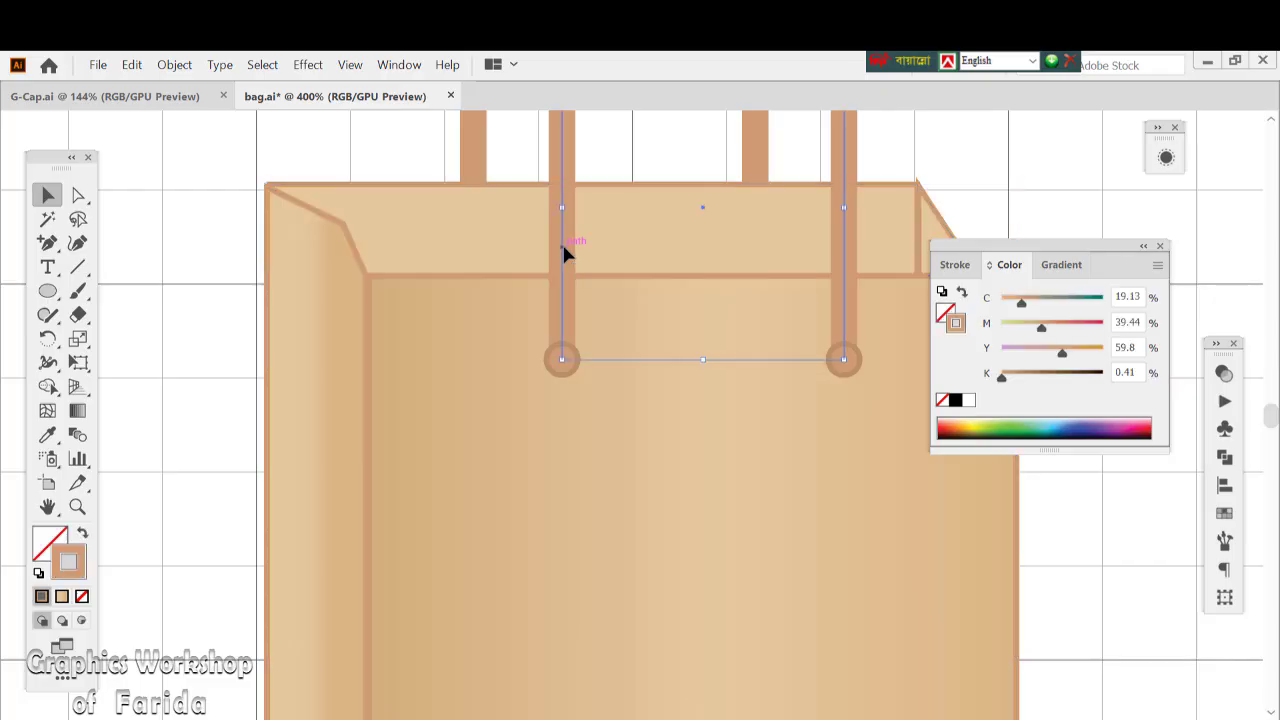
{"action": "right_click", "coordinate": [563, 255]}
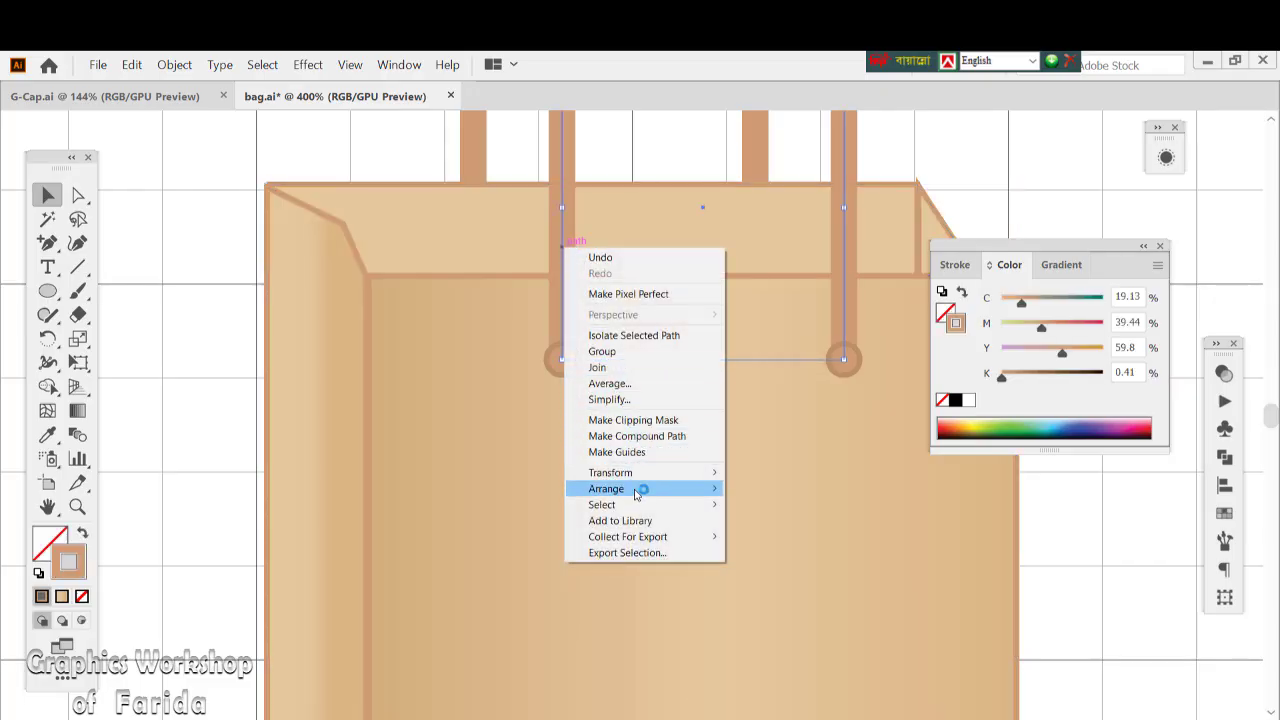
{"action": "mouse_move", "coordinate": [635, 494]}
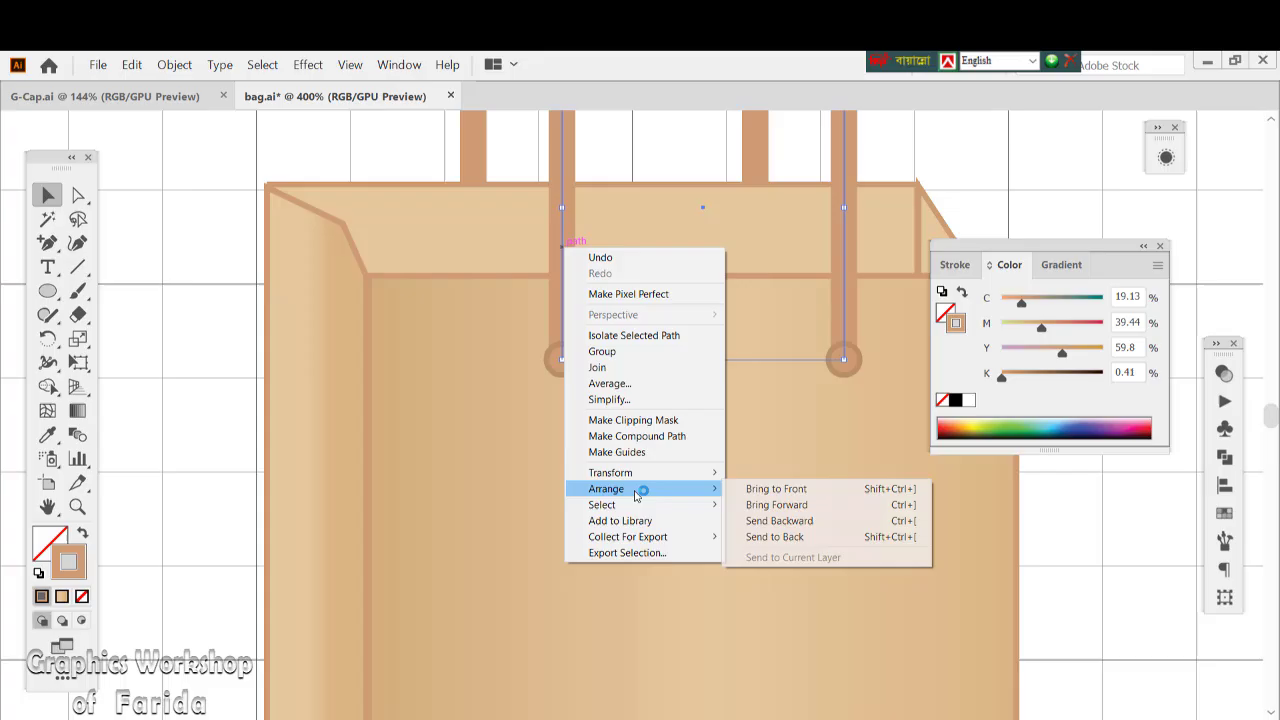
{"action": "left_click", "coordinate": [772, 490]}
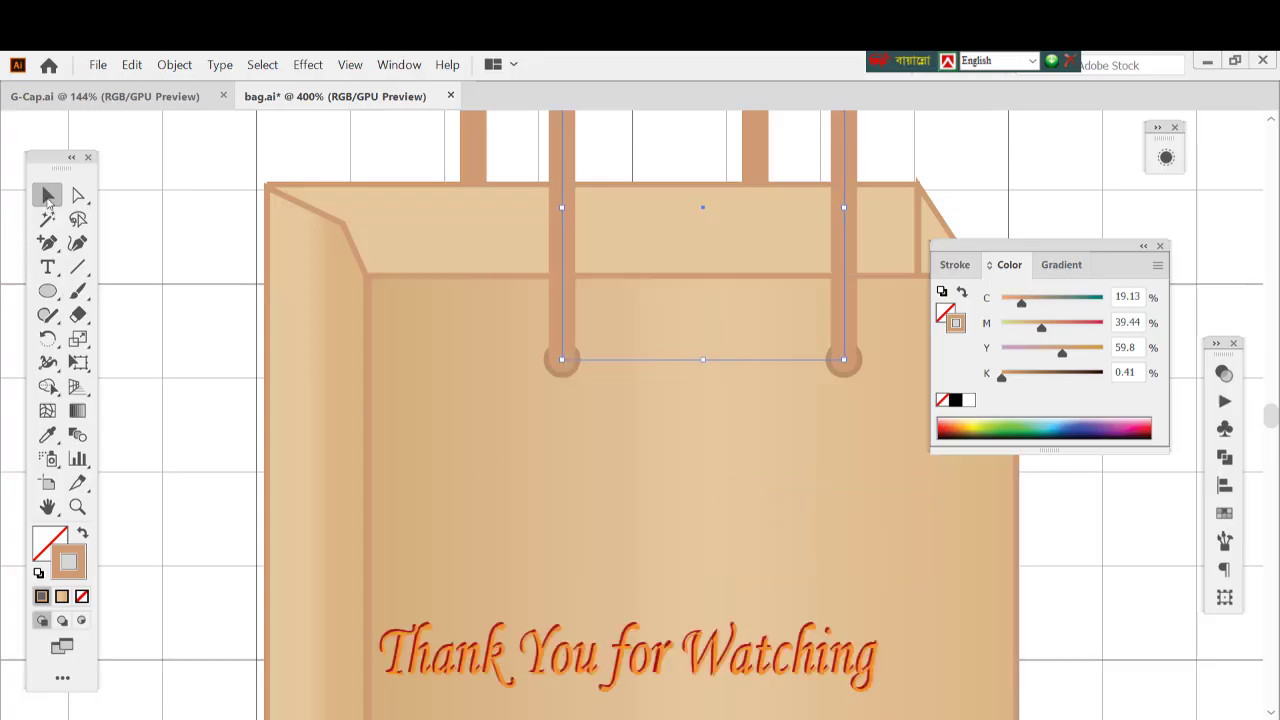
{"action": "left_click", "coordinate": [193, 252]}
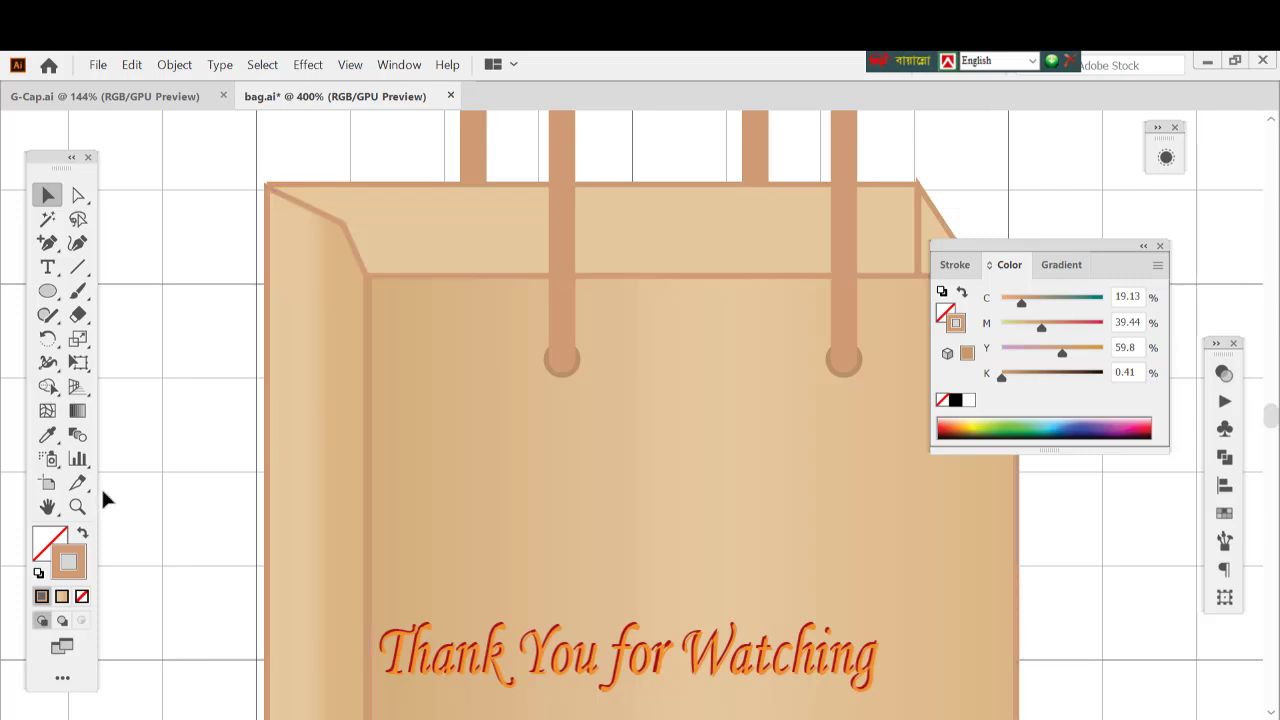
{"action": "double_click", "coordinate": [47, 507]}
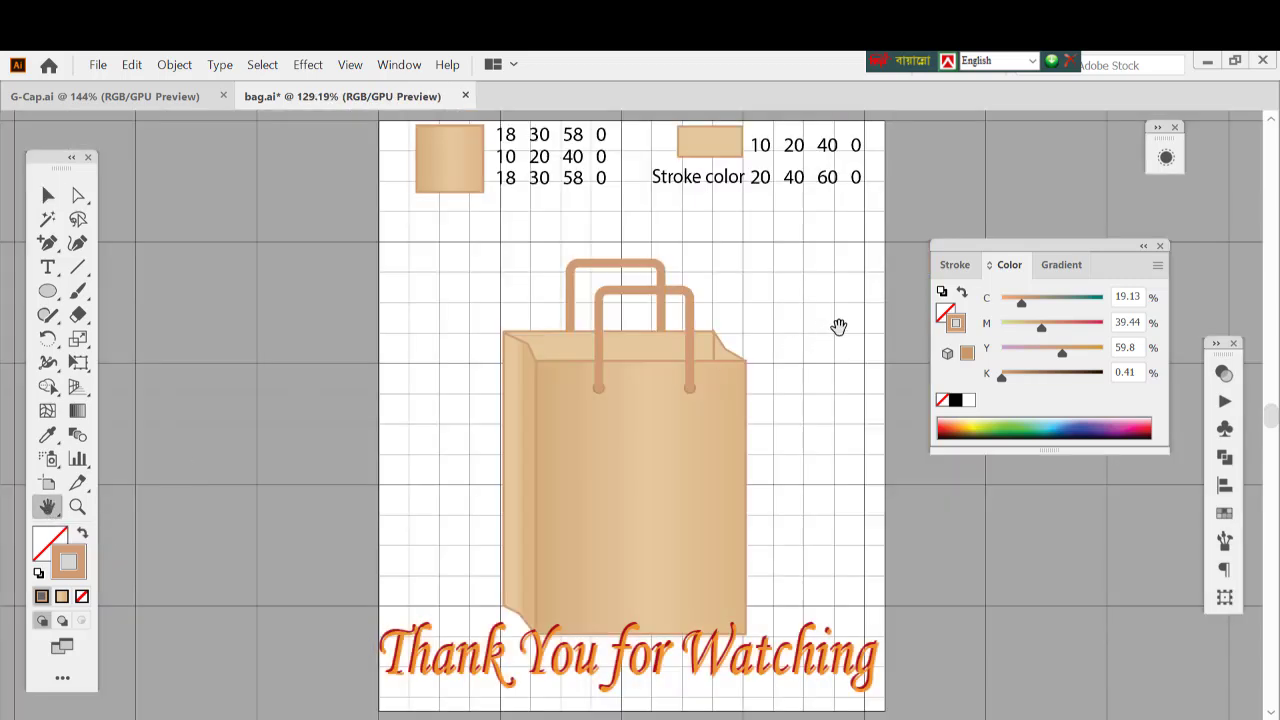